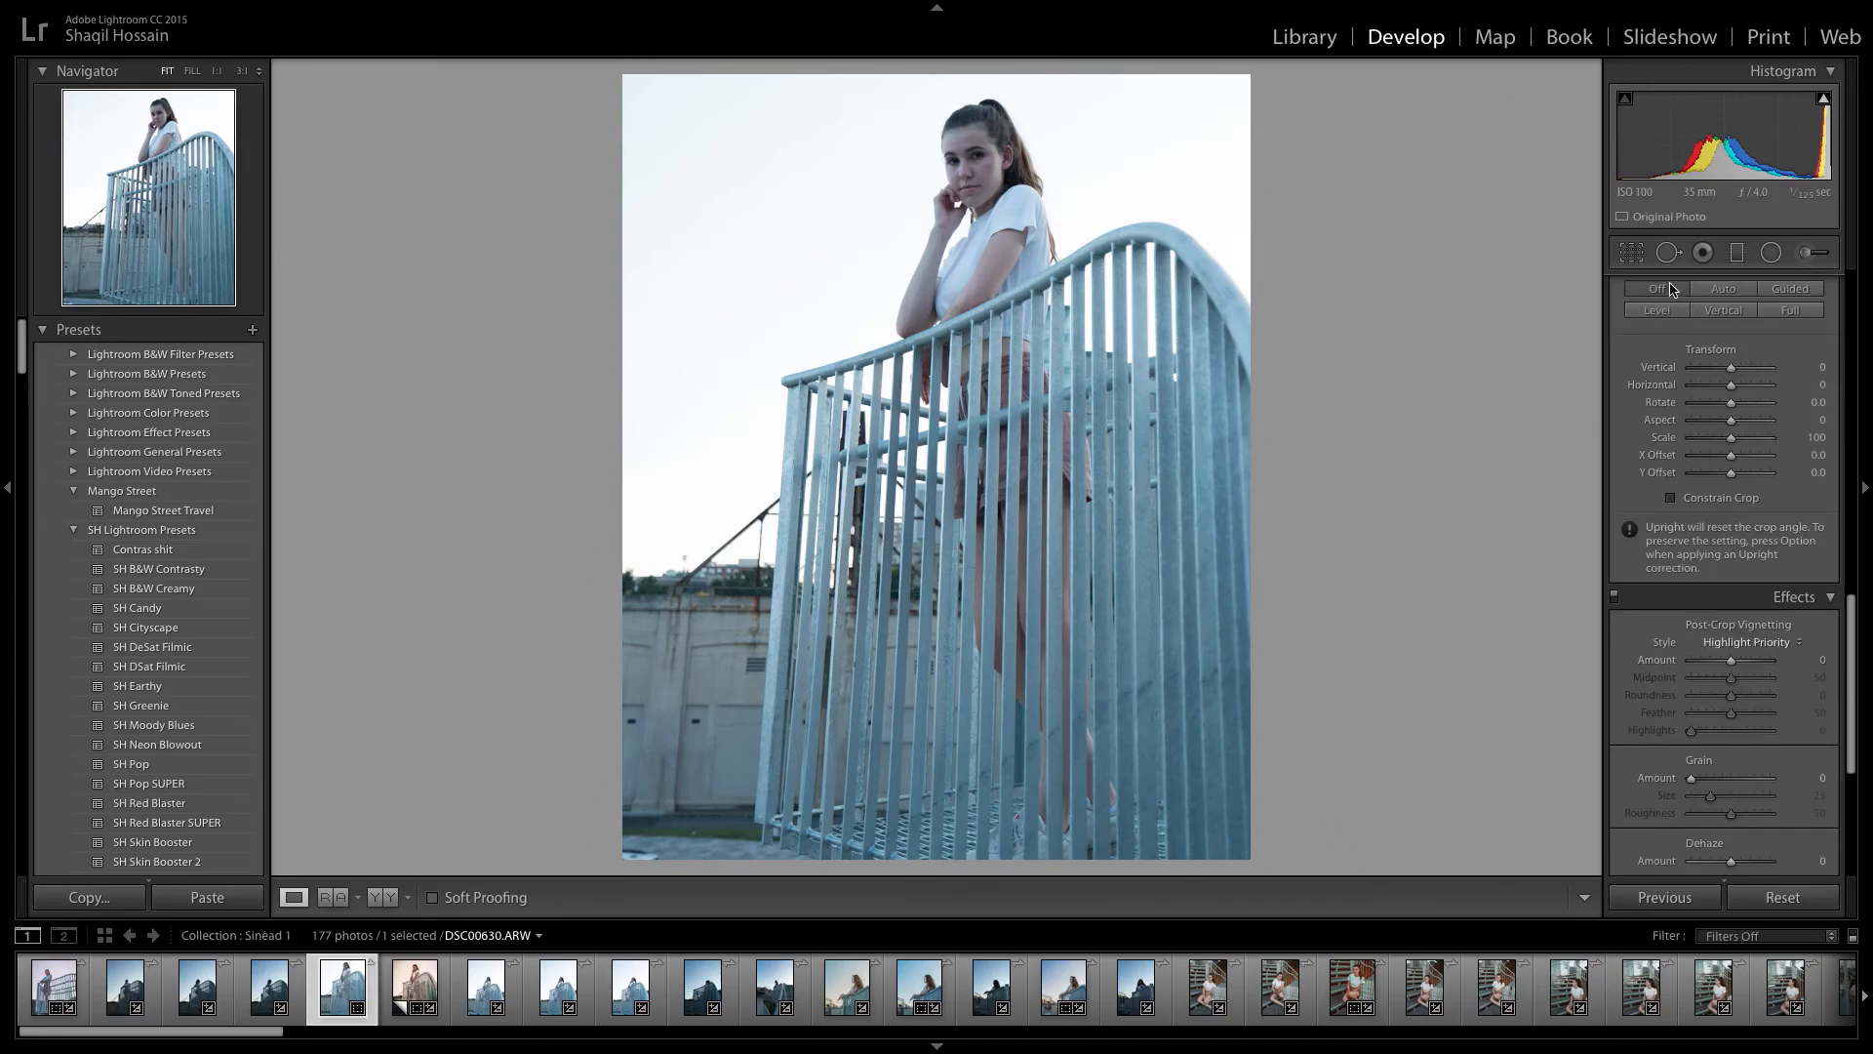
Apply the SH Earthy preset from the SH Lightroom Presets to the portrait.
{"action": "scroll", "coordinate": [1685, 378], "scroll_direction": "up", "scroll_amount": 3}
{"action": "scroll", "coordinate": [1686, 379], "scroll_direction": "up", "scroll_amount": 4}
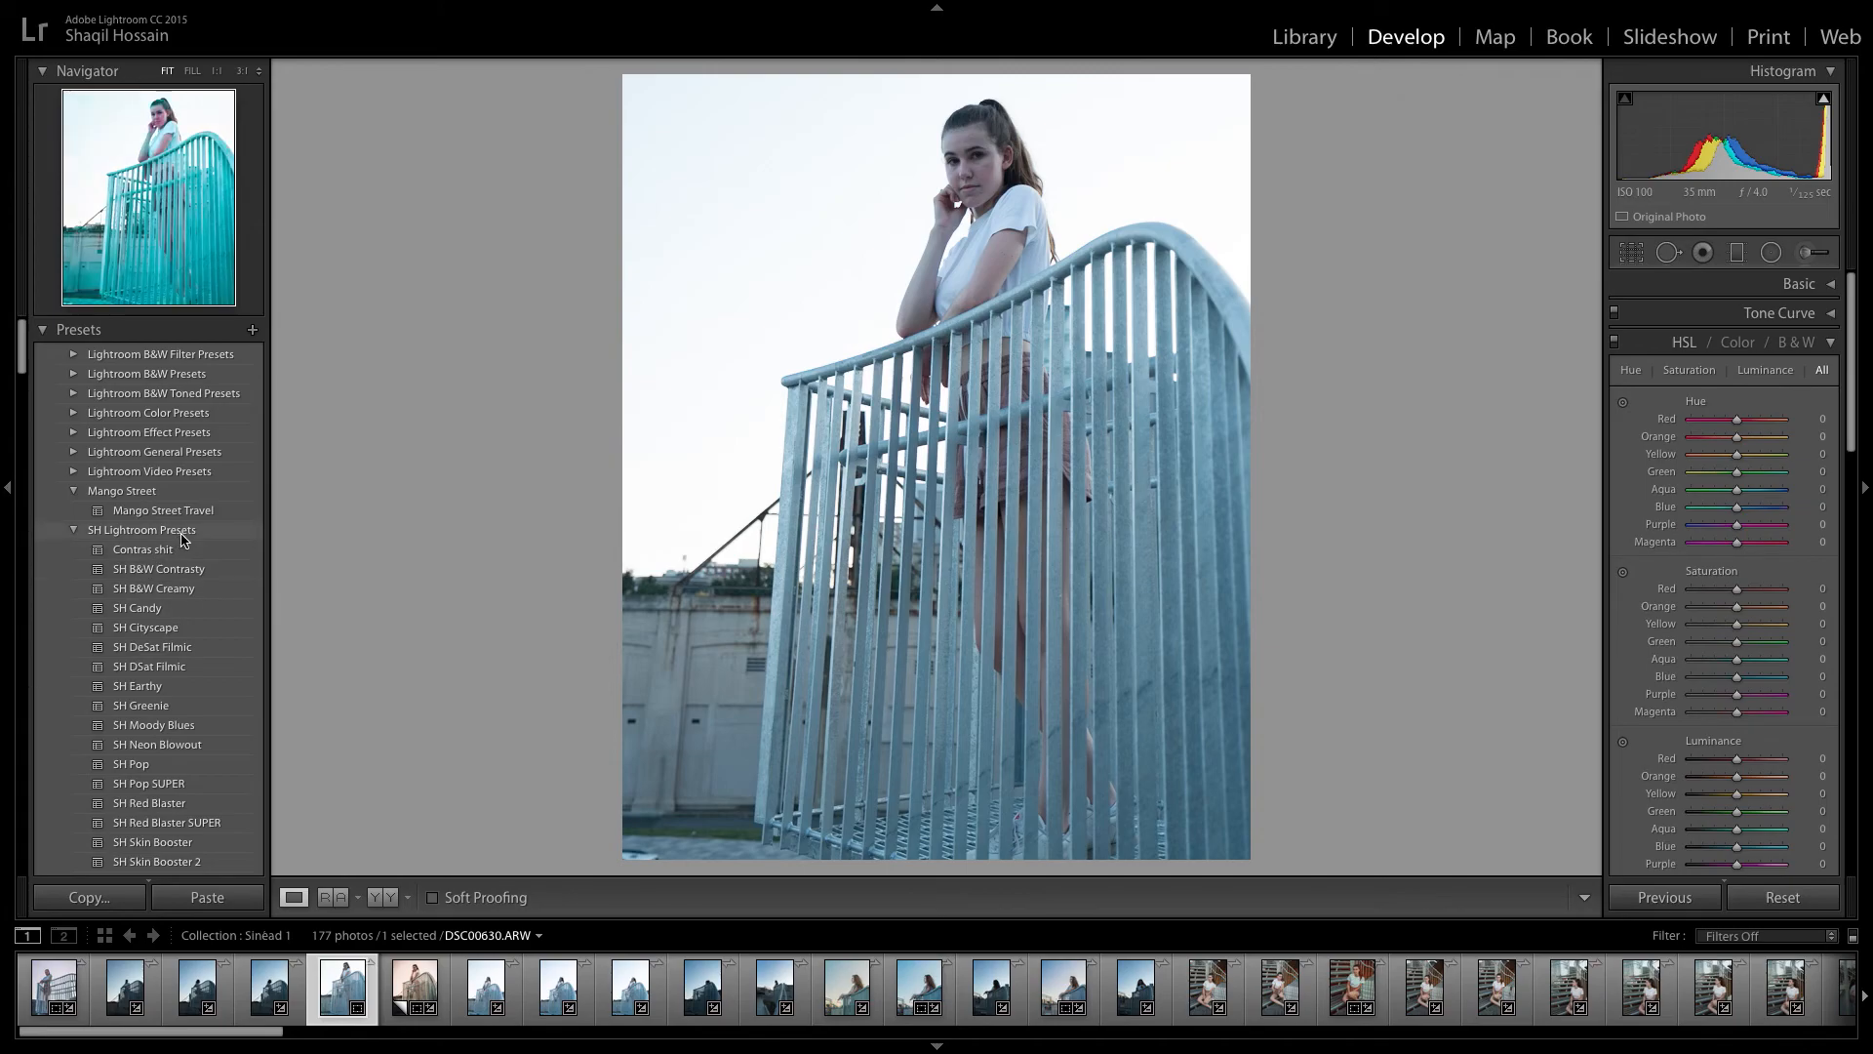
{"action": "scroll", "coordinate": [226, 702], "scroll_direction": "down", "scroll_amount": 2}
{"action": "scroll", "coordinate": [225, 702], "scroll_direction": "down", "scroll_amount": 1}
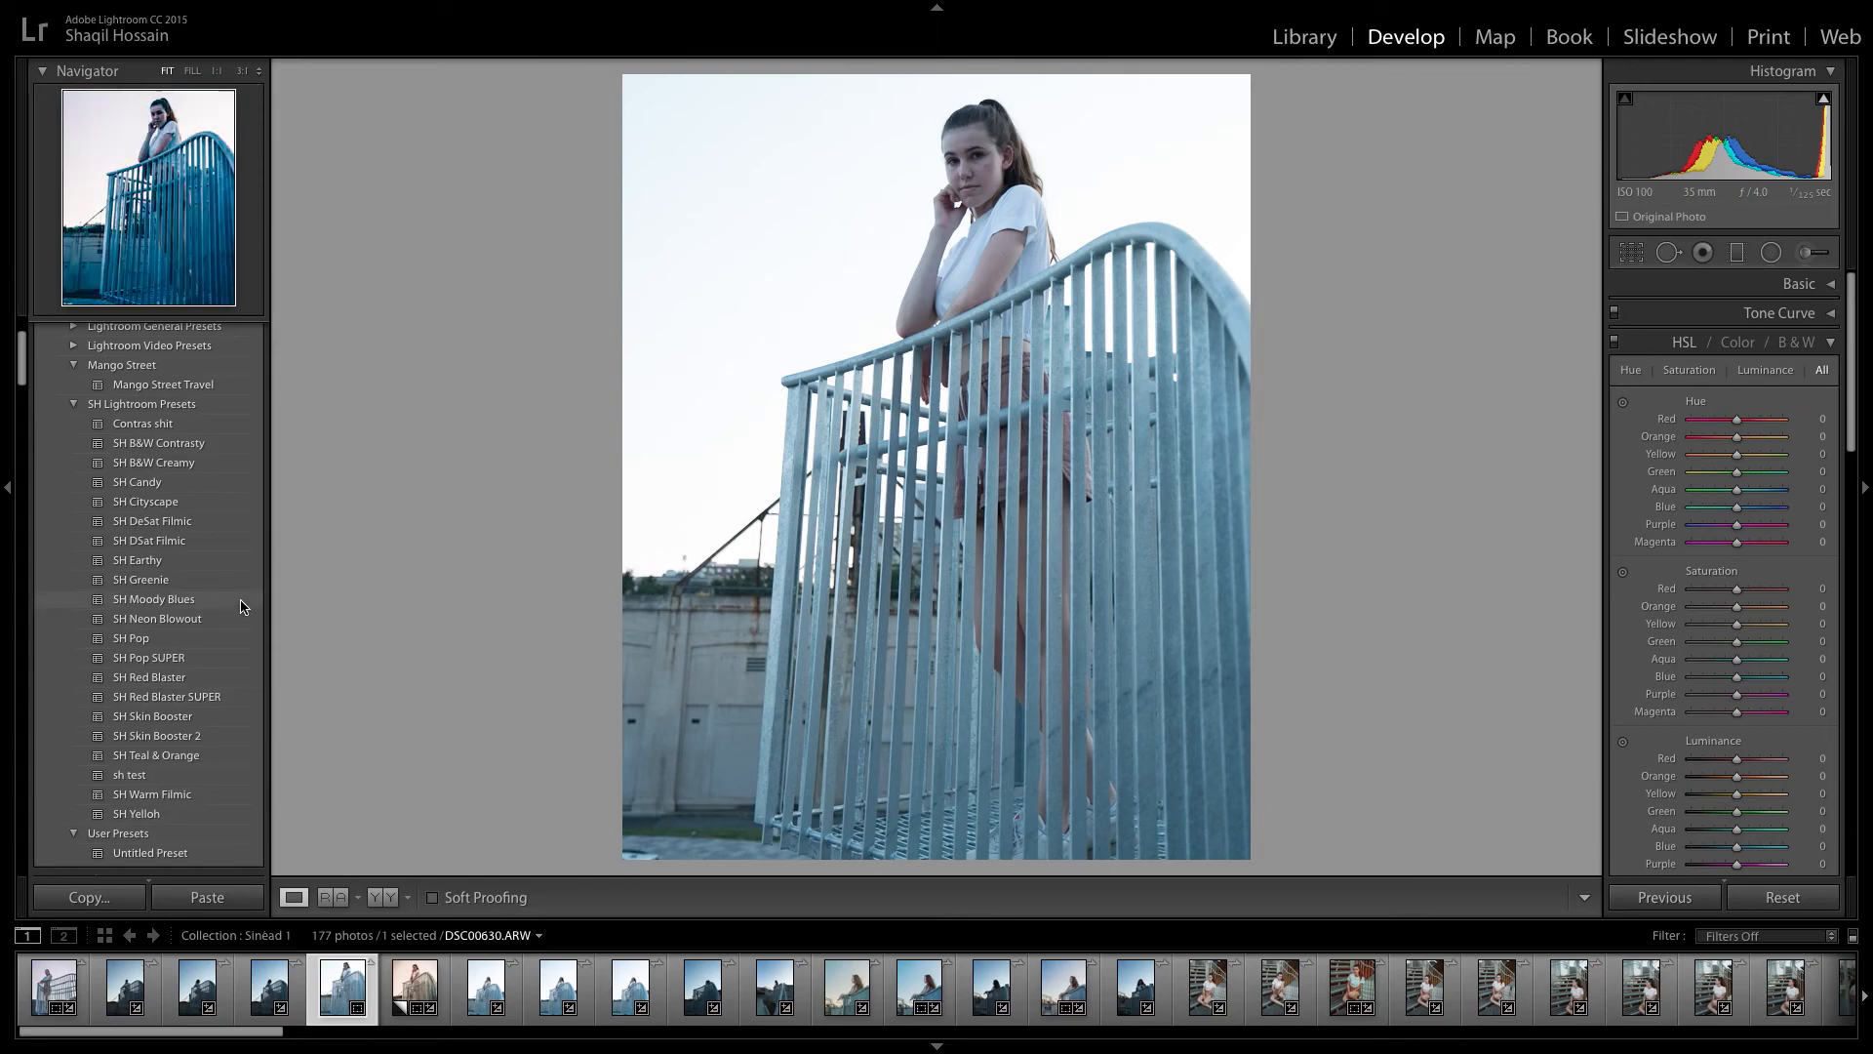
{"action": "left_click", "coordinate": [237, 560]}
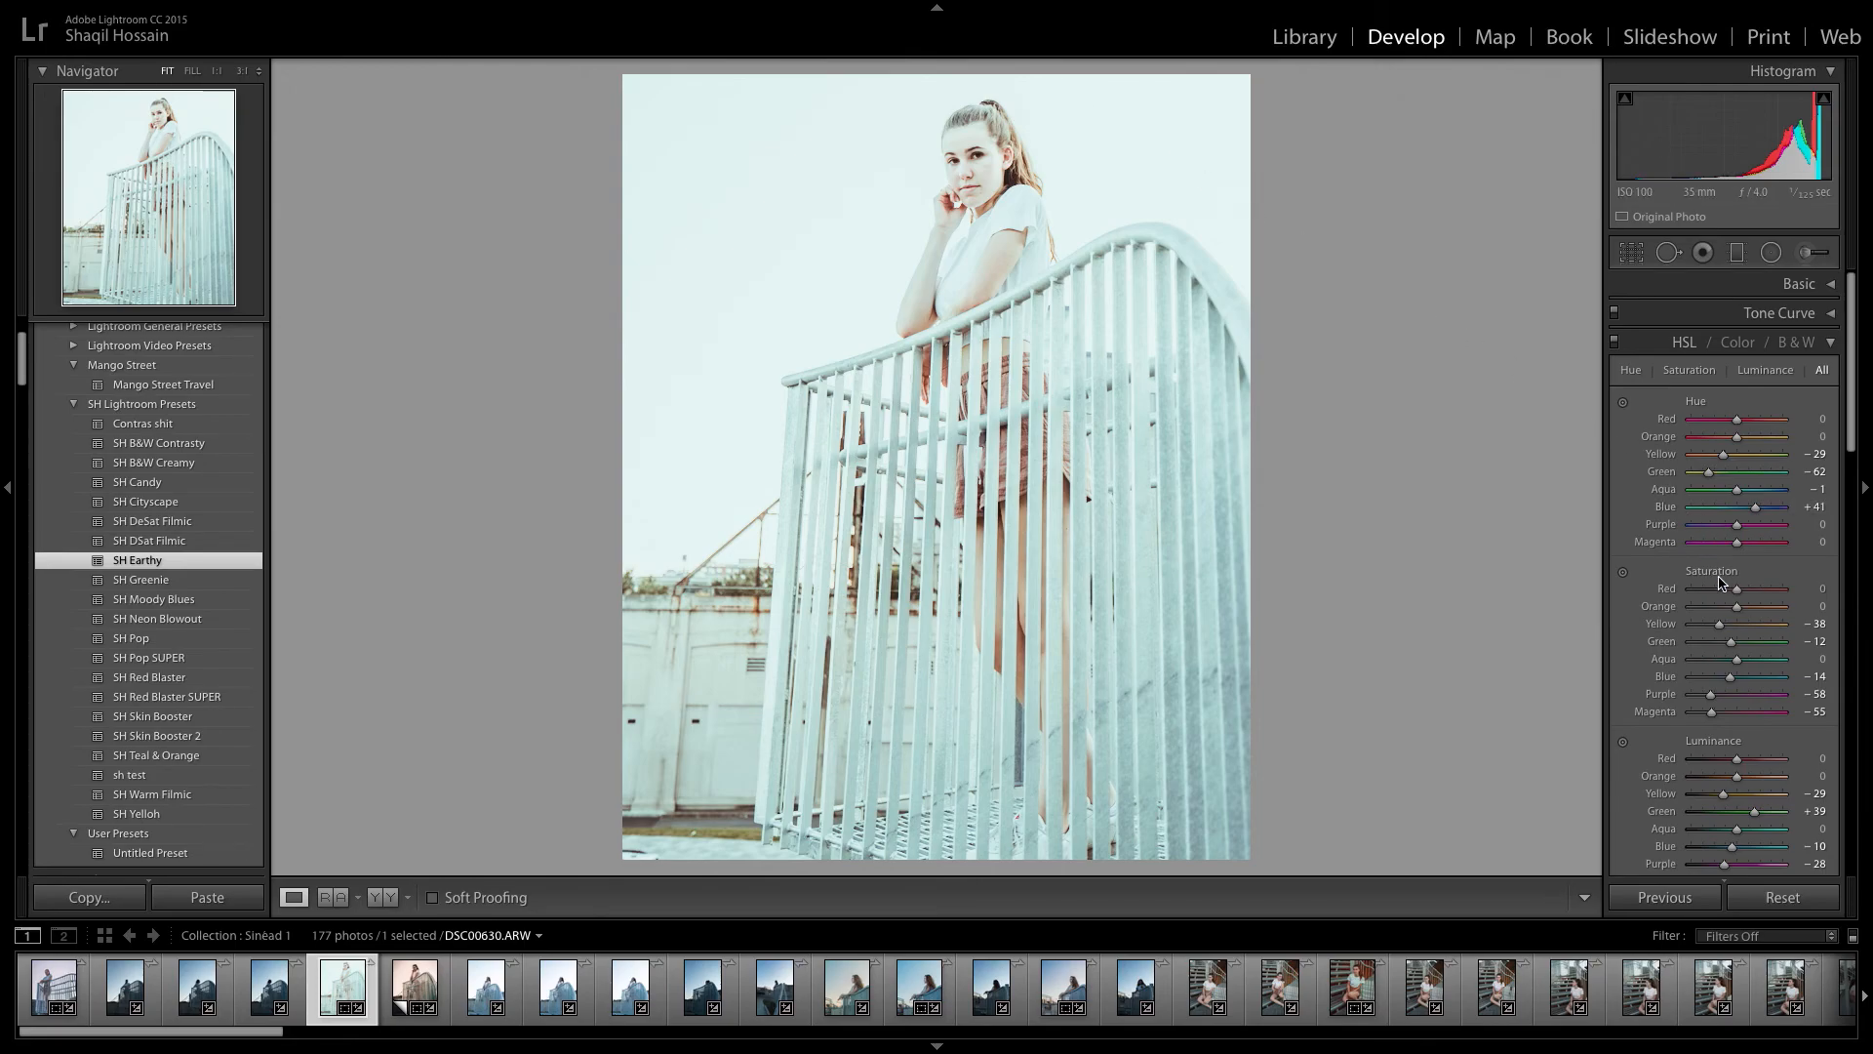
Set the basic tone to Exposure −0.85, Contrast +14, Highlights −100 and Shadows +63.
{"action": "left_click", "coordinate": [1820, 283]}
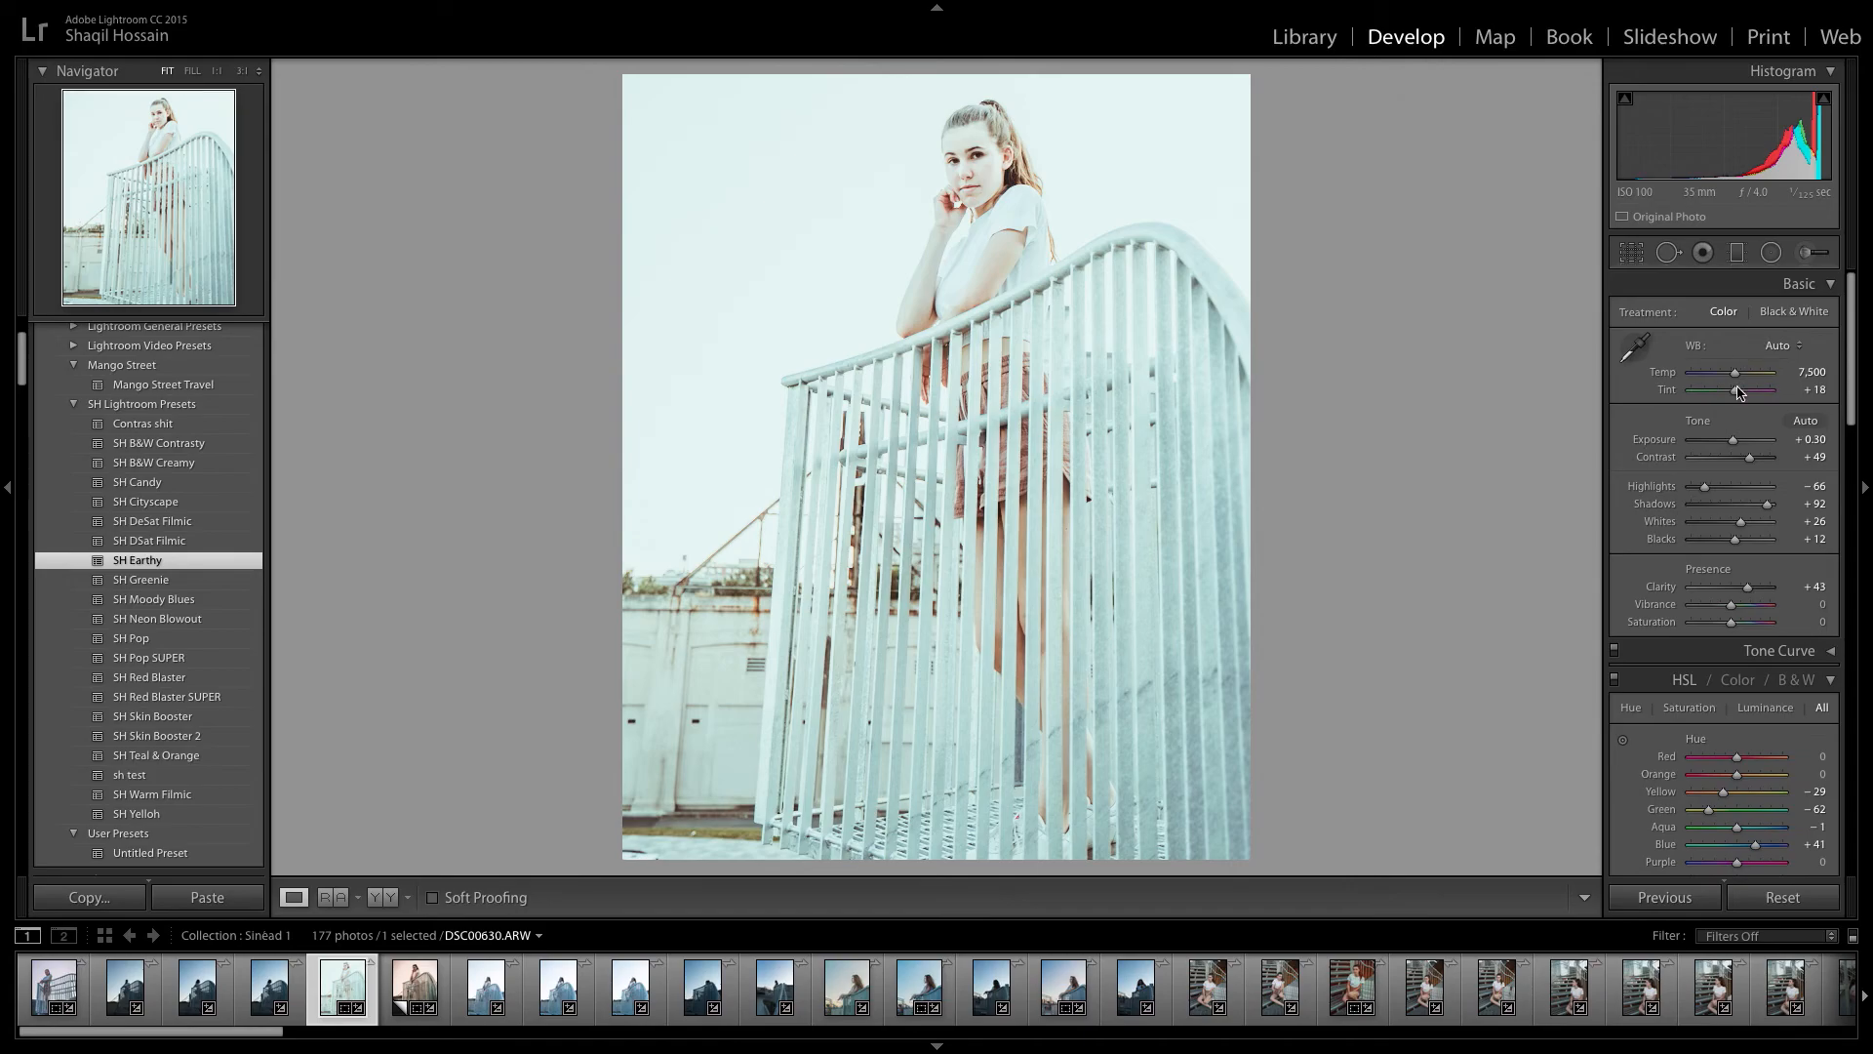
{"action": "left_click_drag", "start_coordinate": [1735, 446], "coordinate": [1721, 446]}
{"action": "mouse_move", "coordinate": [1769, 508]}
{"action": "left_mouse_down"}
{"action": "mouse_move", "coordinate": [1689, 490]}
{"action": "mouse_move", "coordinate": [1761, 504]}
{"action": "left_mouse_up"}
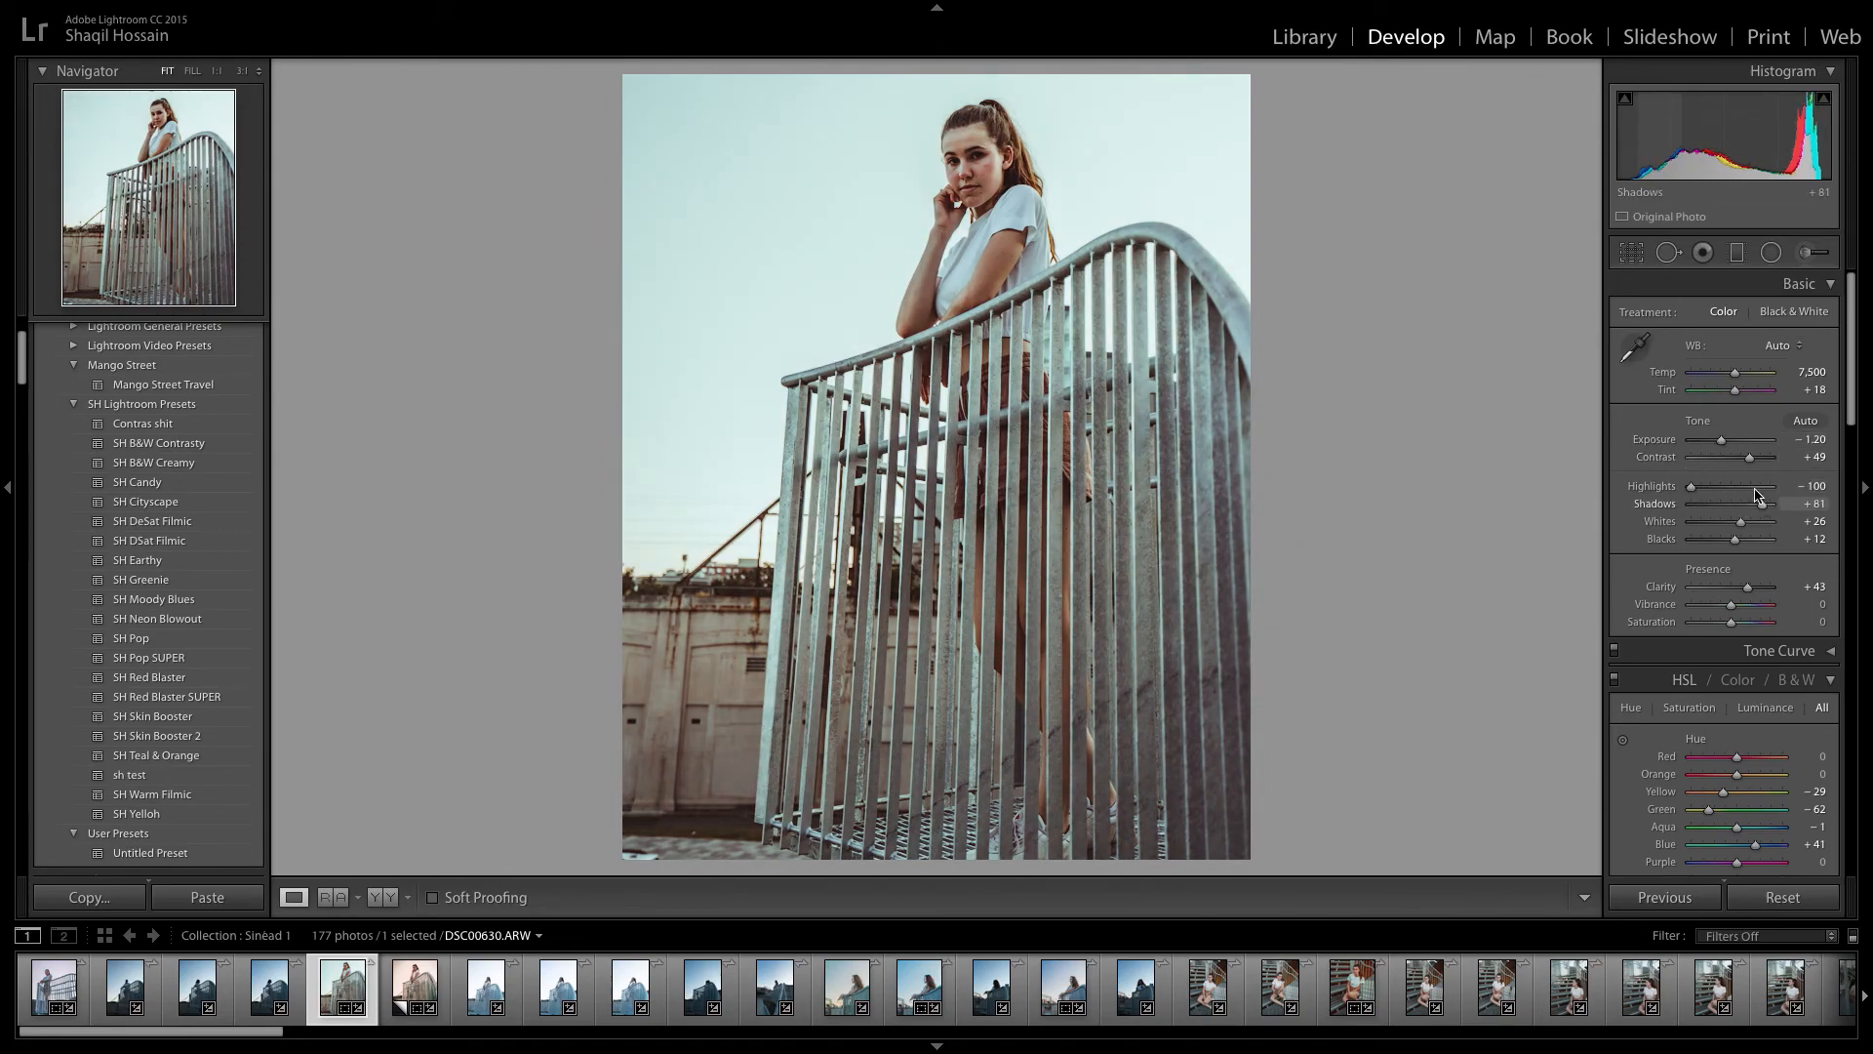
{"action": "left_click_drag", "start_coordinate": [1720, 440], "coordinate": [1724, 440]}
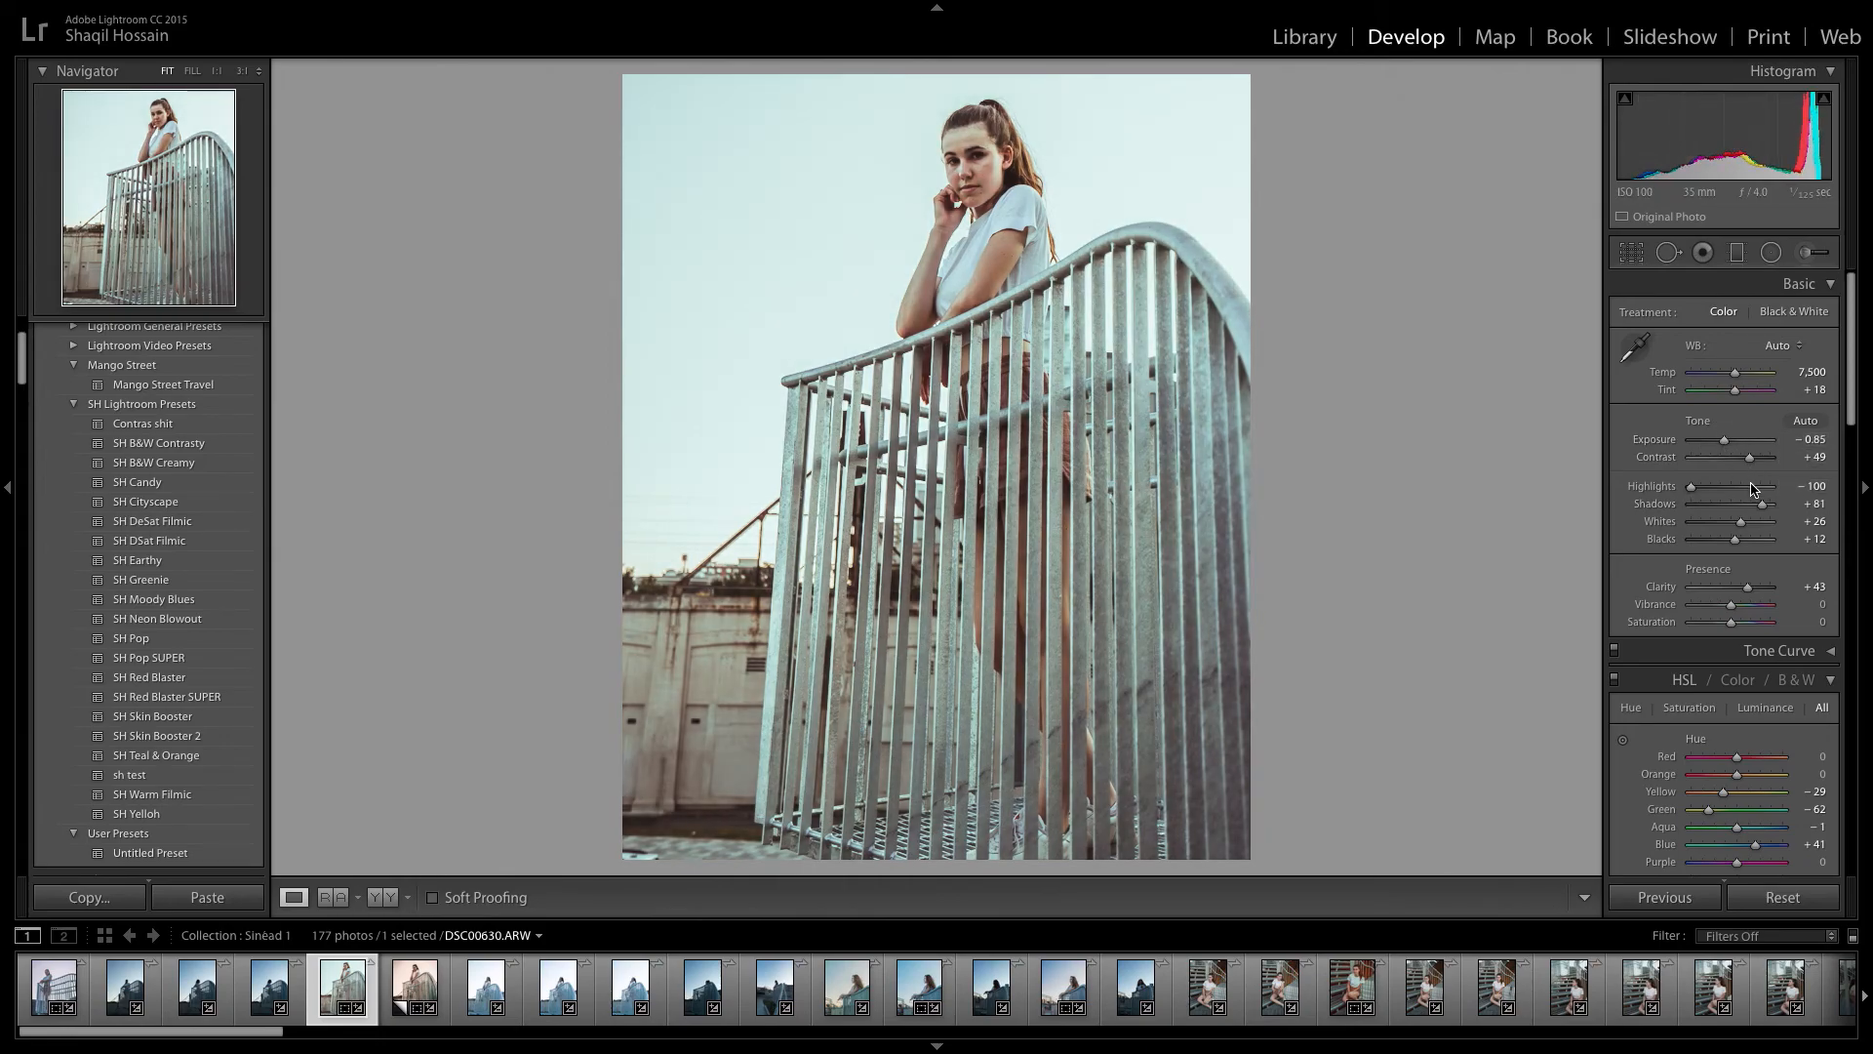
{"action": "left_click_drag", "start_coordinate": [1762, 505], "coordinate": [1756, 506]}
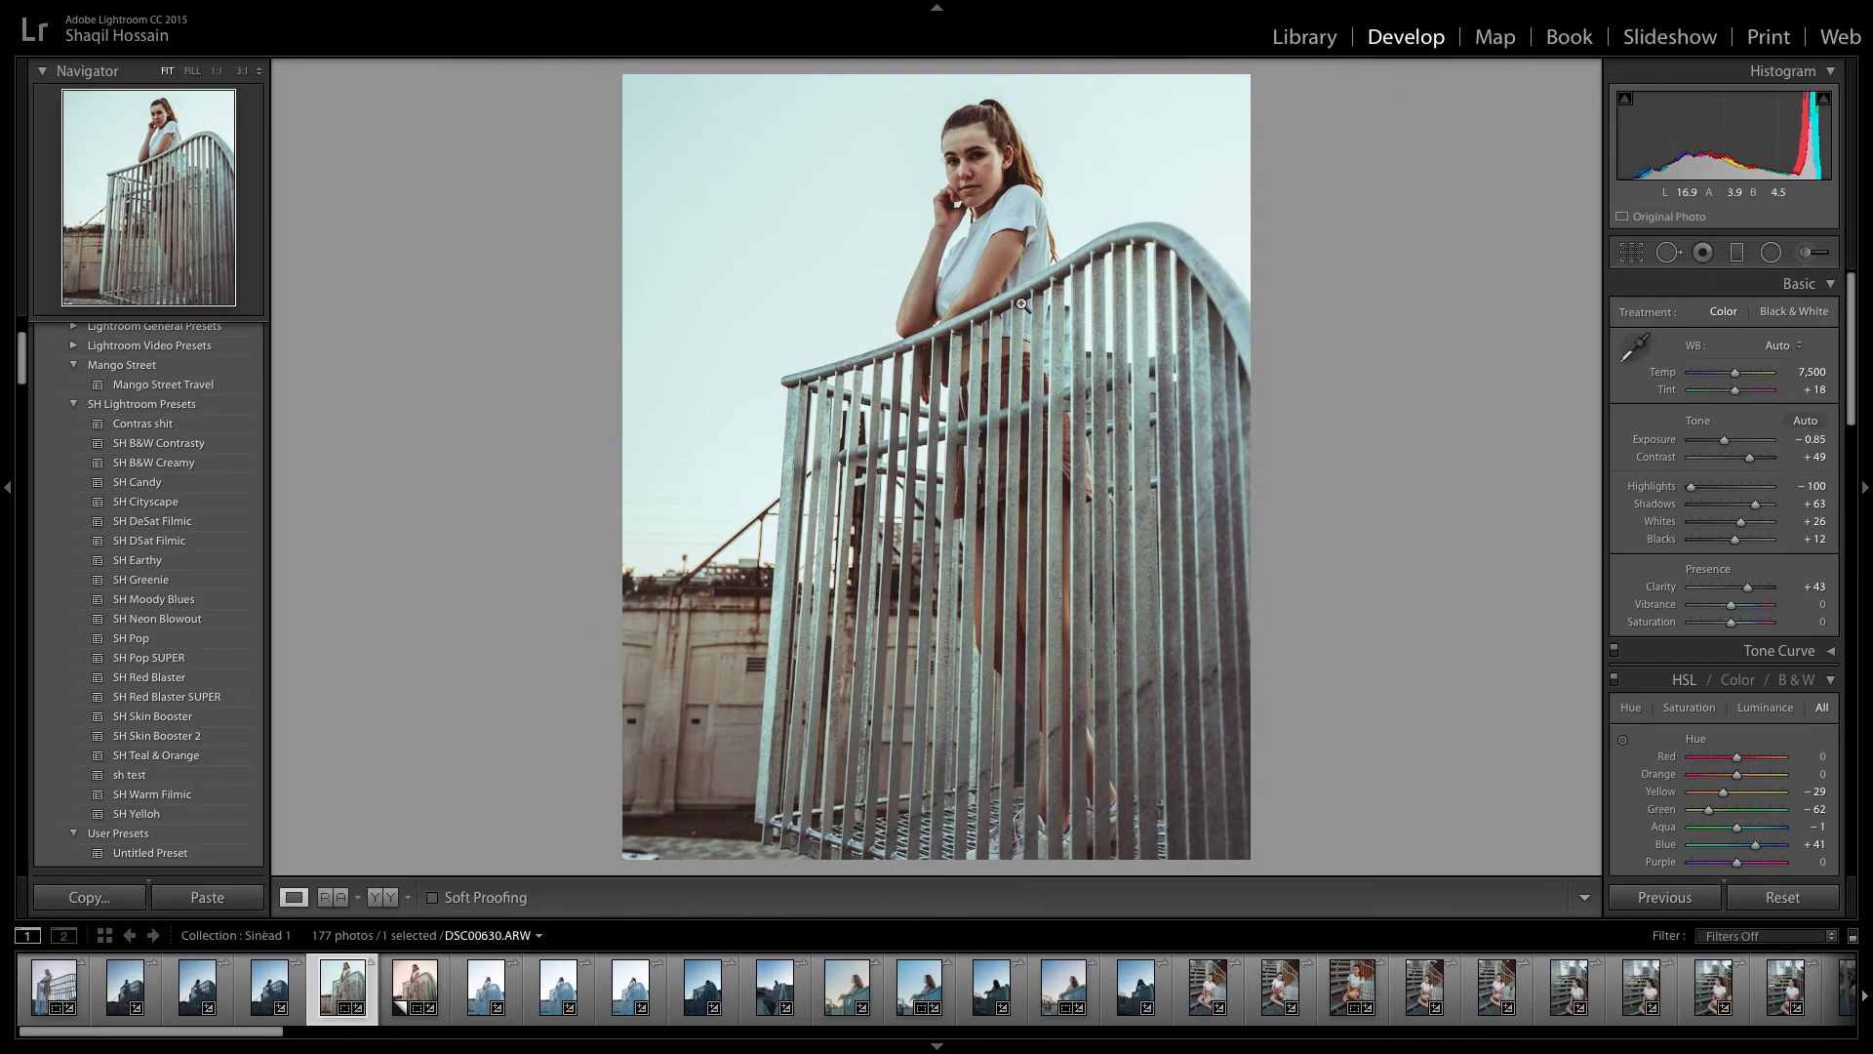
{"action": "left_click_drag", "start_coordinate": [1751, 467], "coordinate": [1736, 460]}
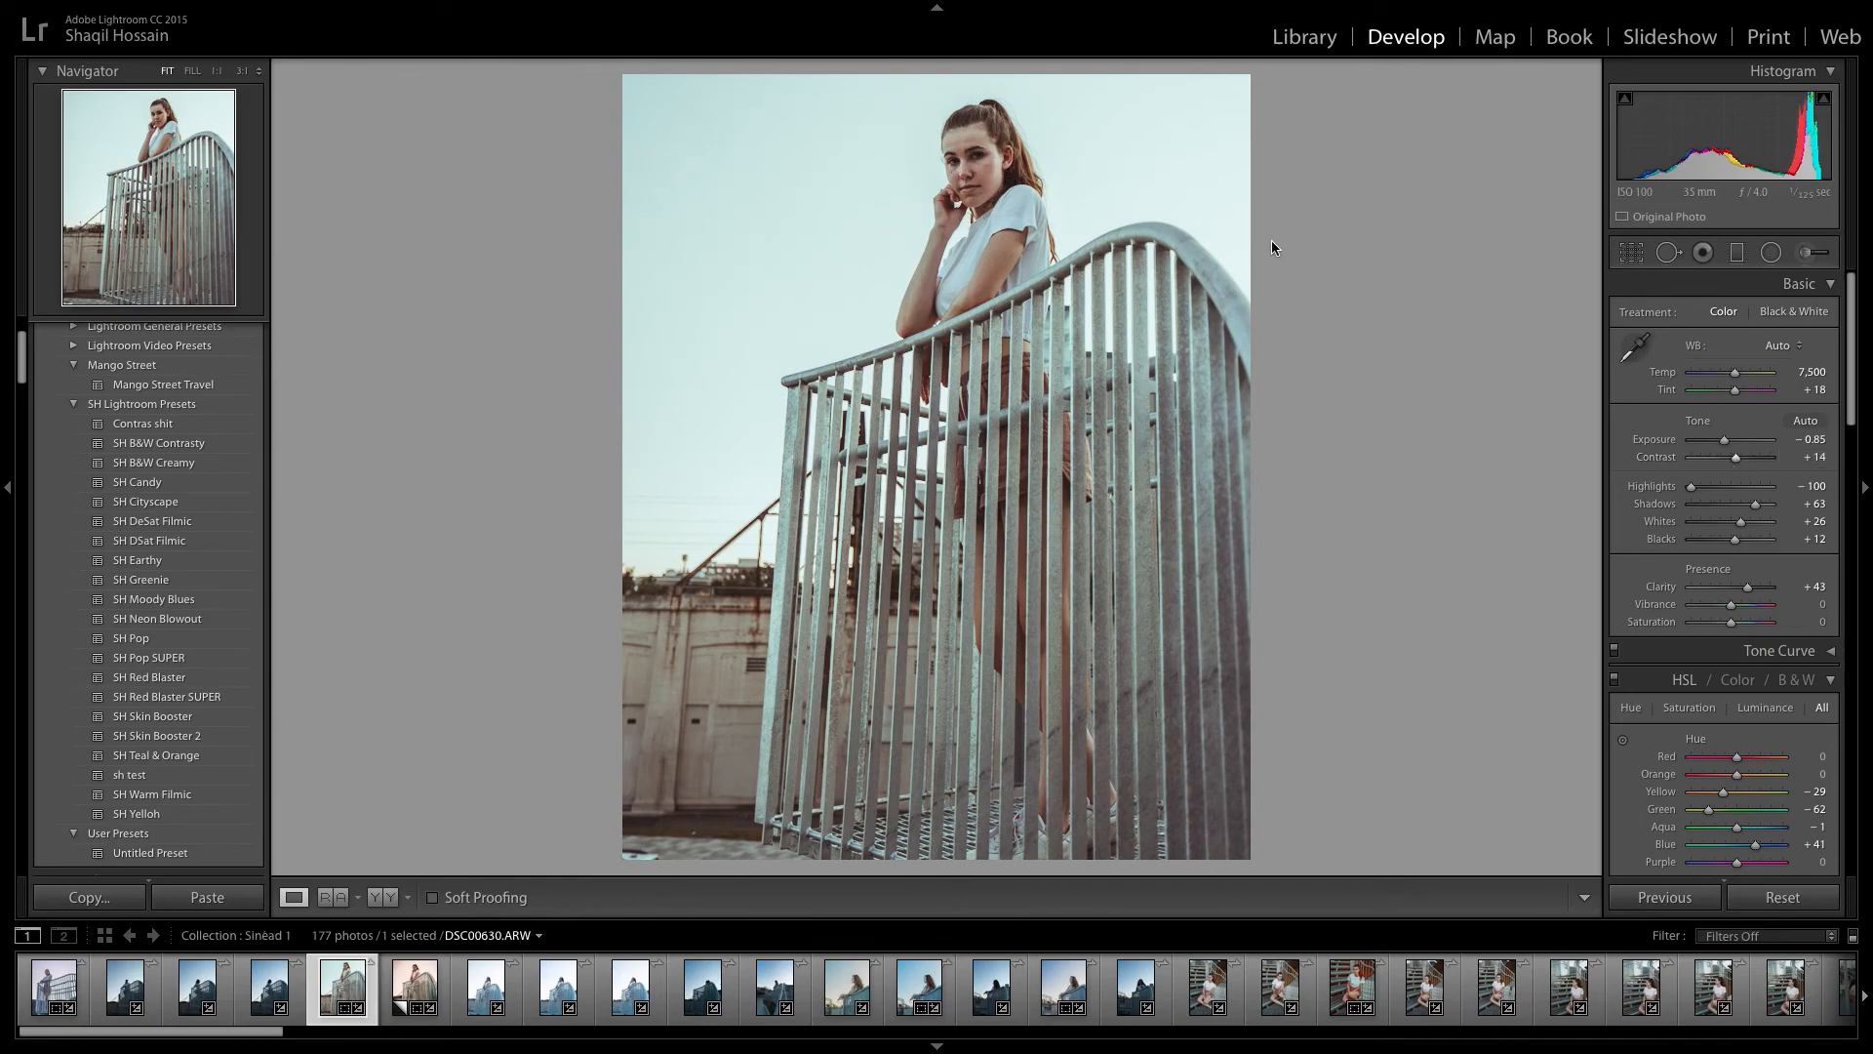
Set Clarity to +24, Vibrance to +60 and Saturation to −9.
{"action": "left_click_drag", "start_coordinate": [1748, 587], "coordinate": [1742, 605]}
{"action": "key", "text": "ctrl+z"}
{"action": "key", "text": "ctrl+y"}
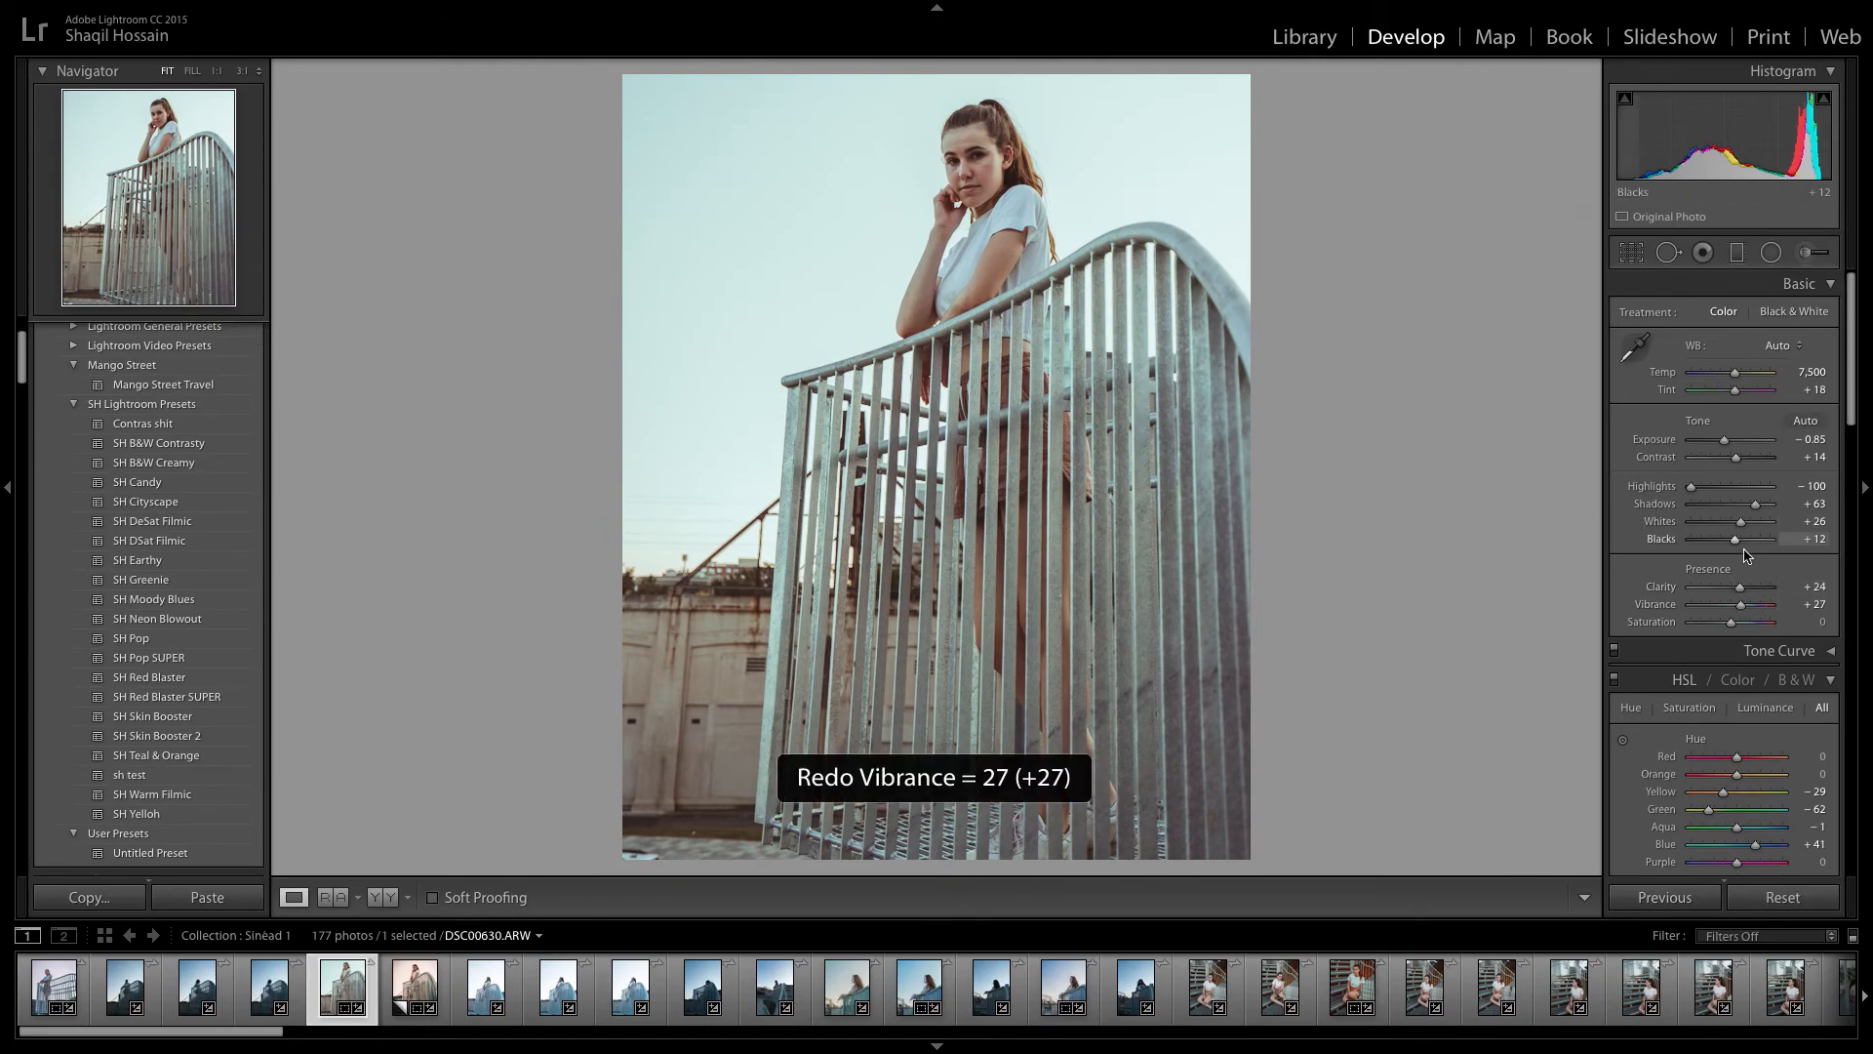
{"action": "left_click_drag", "start_coordinate": [1743, 604], "coordinate": [1727, 626]}
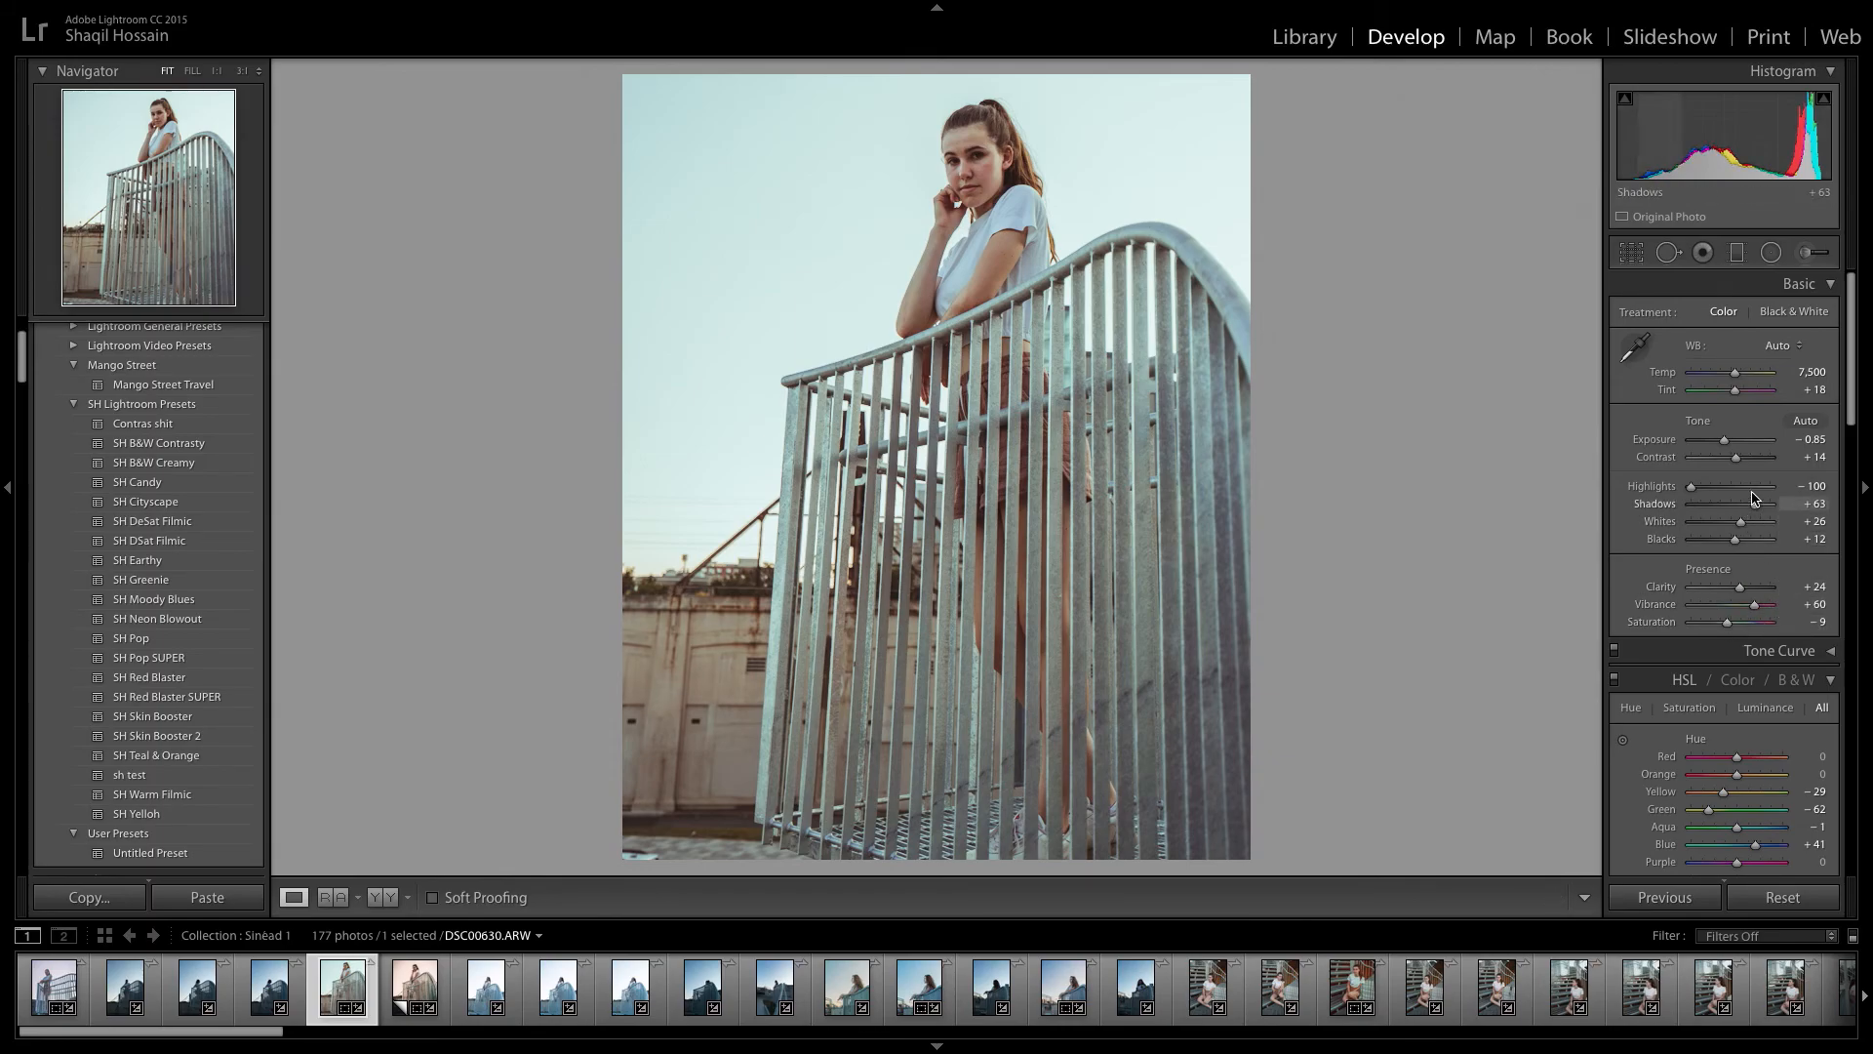
Set Blacks to −33, Whites to +4 and Shadows to +77.
{"action": "left_click_drag", "start_coordinate": [1739, 545], "coordinate": [1719, 543]}
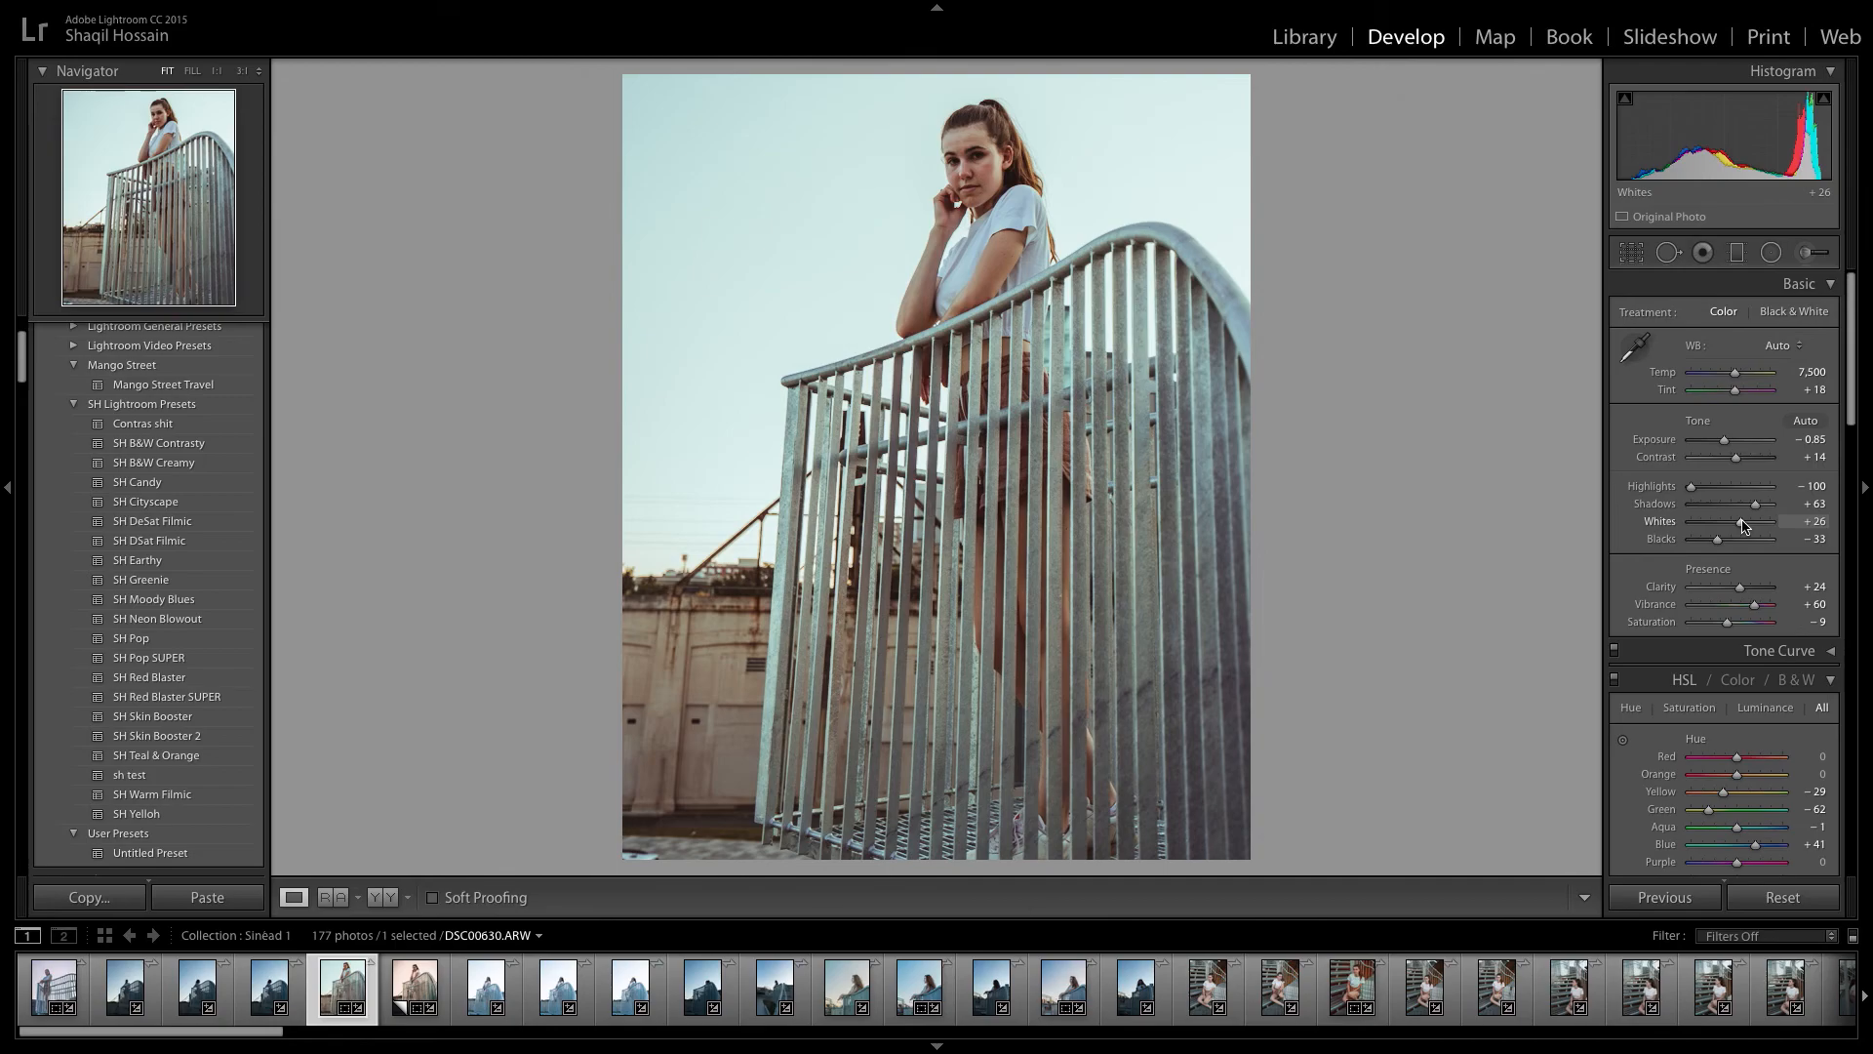
{"action": "key", "text": "XF86AudioMute"}
{"action": "left_click_drag", "start_coordinate": [1745, 526], "coordinate": [1735, 525]}
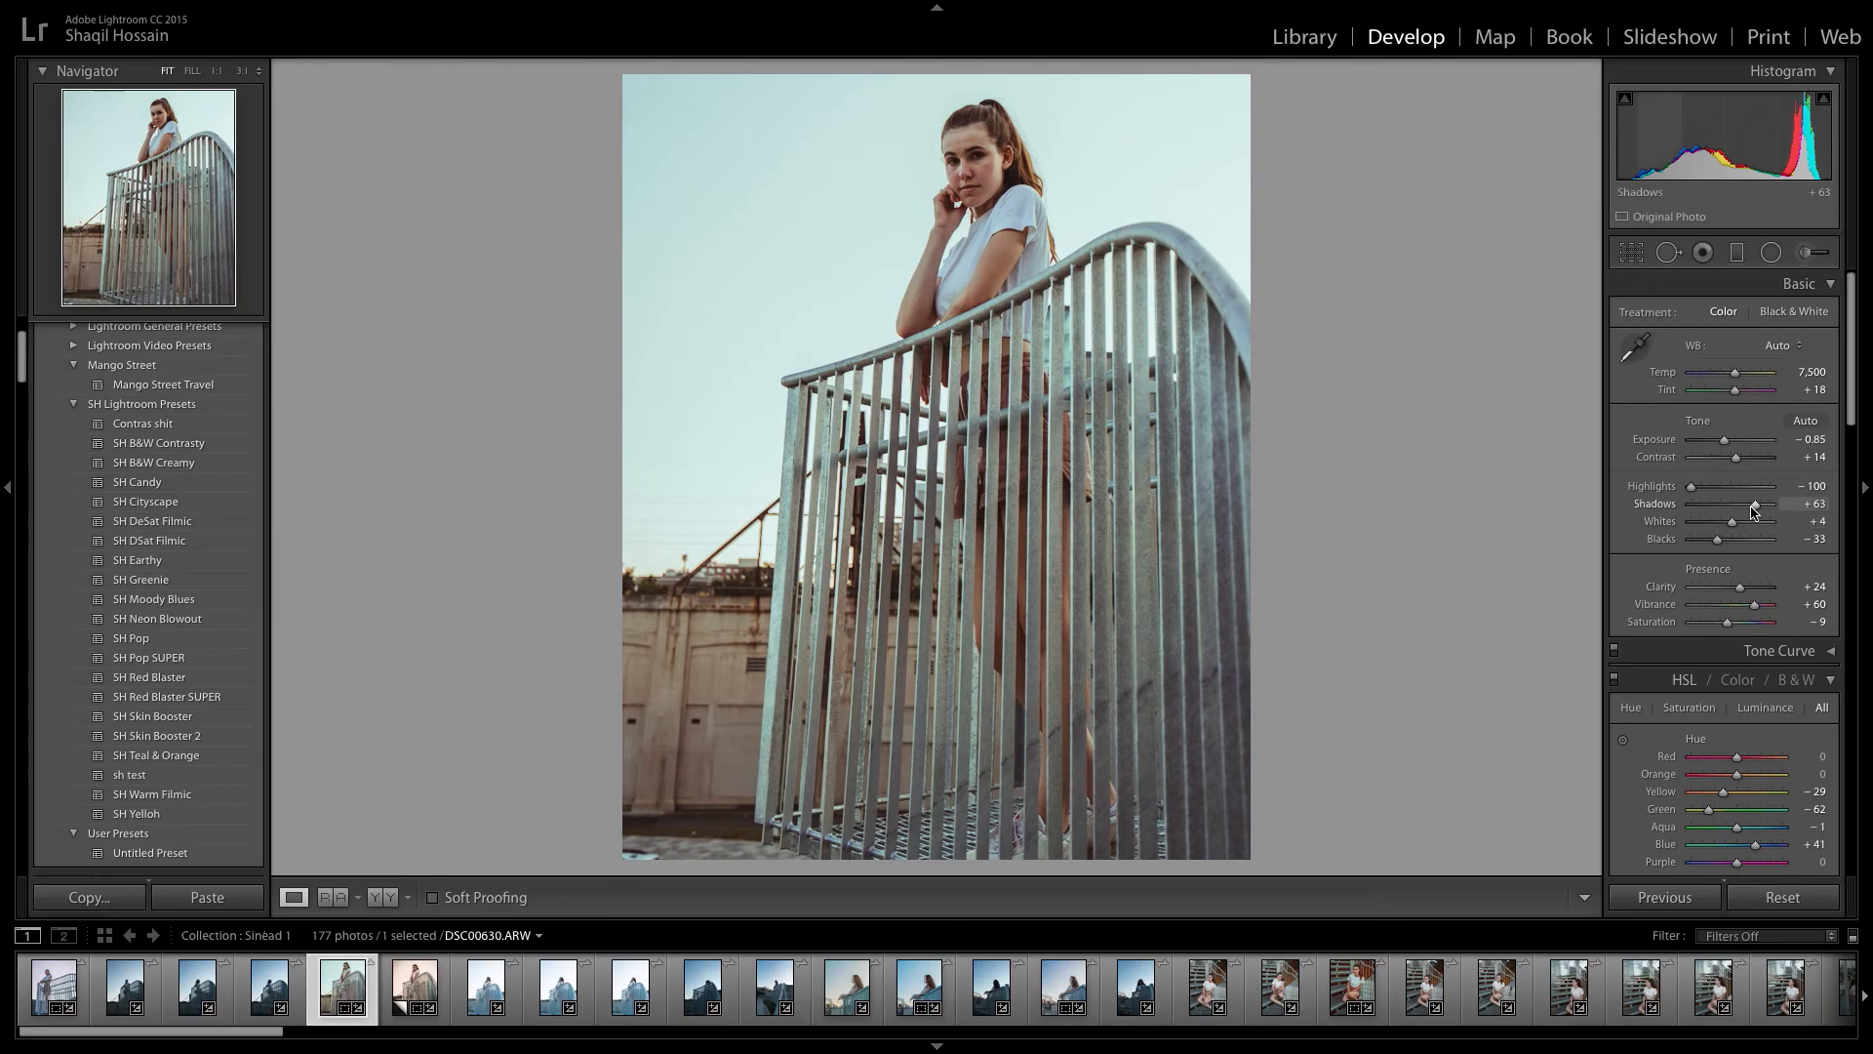
{"action": "left_click_drag", "start_coordinate": [1756, 508], "coordinate": [1762, 507]}
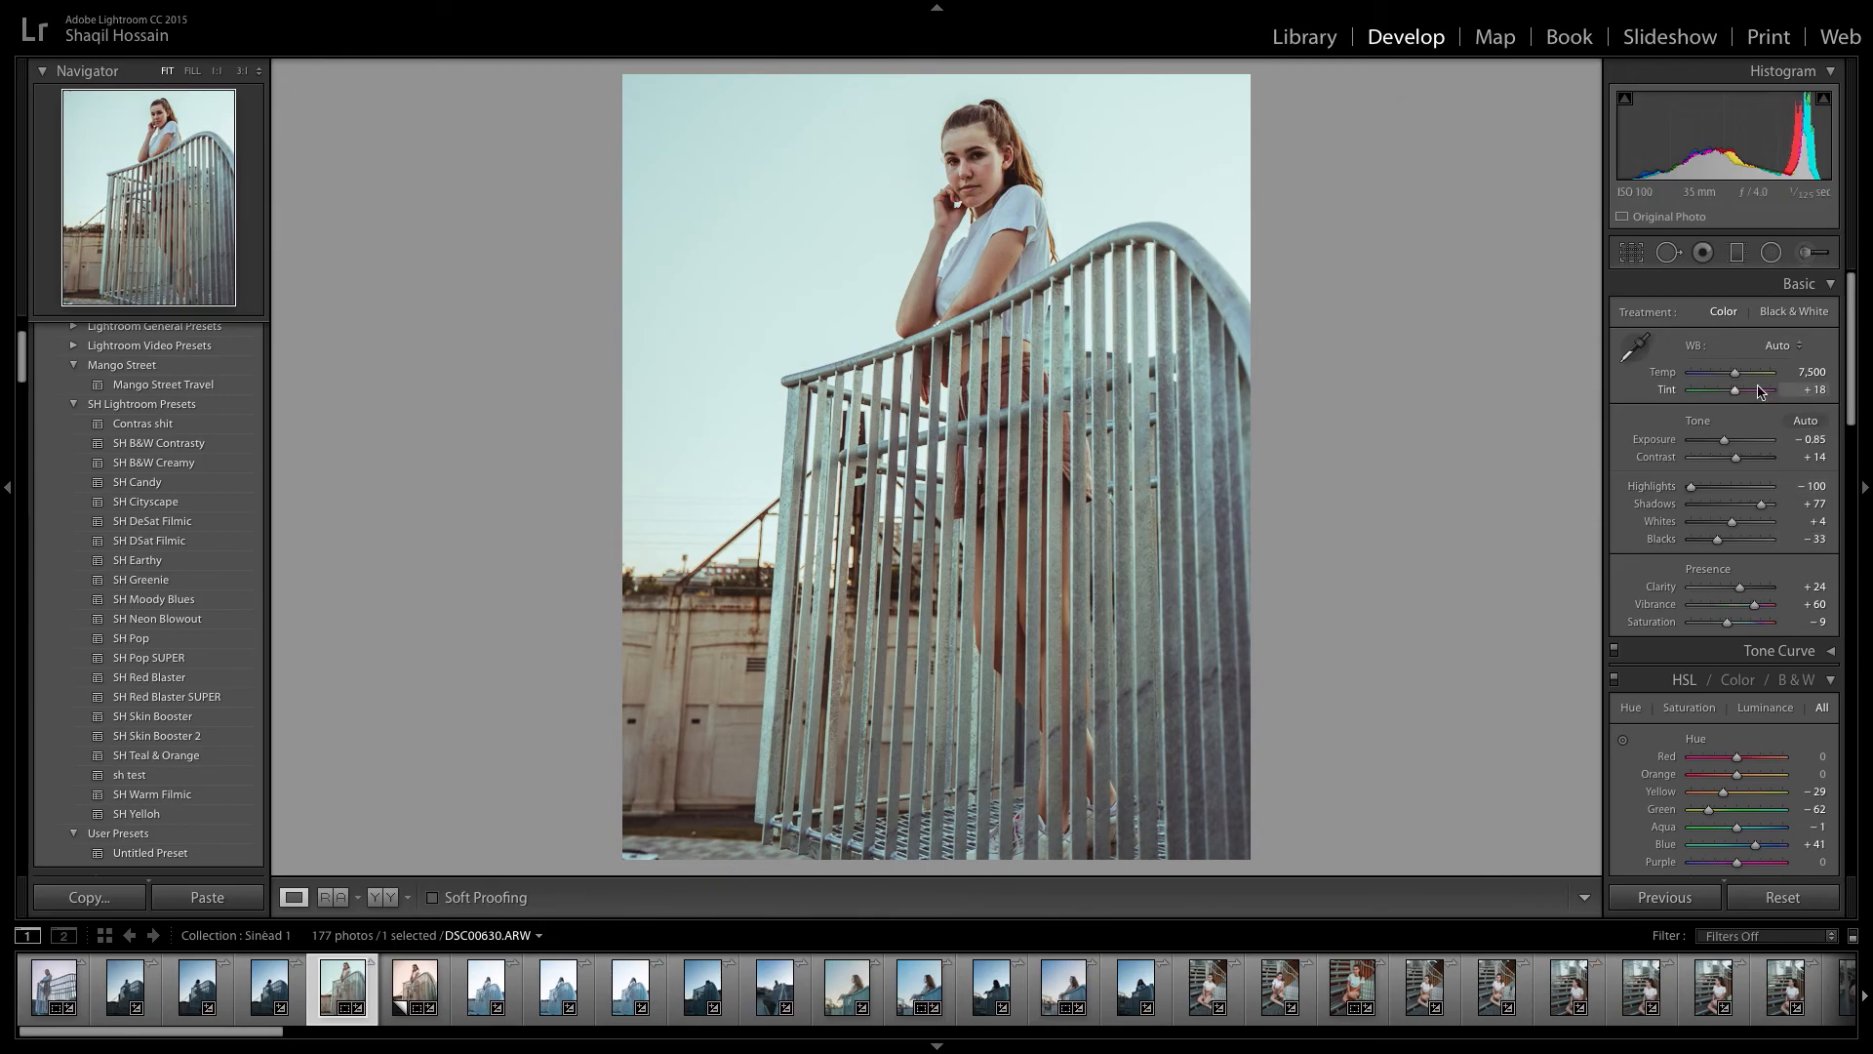
Lift the black point and adjust the lower shadow point of the RGB tone curve, and compare with the curve off.
{"action": "scroll", "coordinate": [1804, 610], "scroll_direction": "down", "scroll_amount": 2}
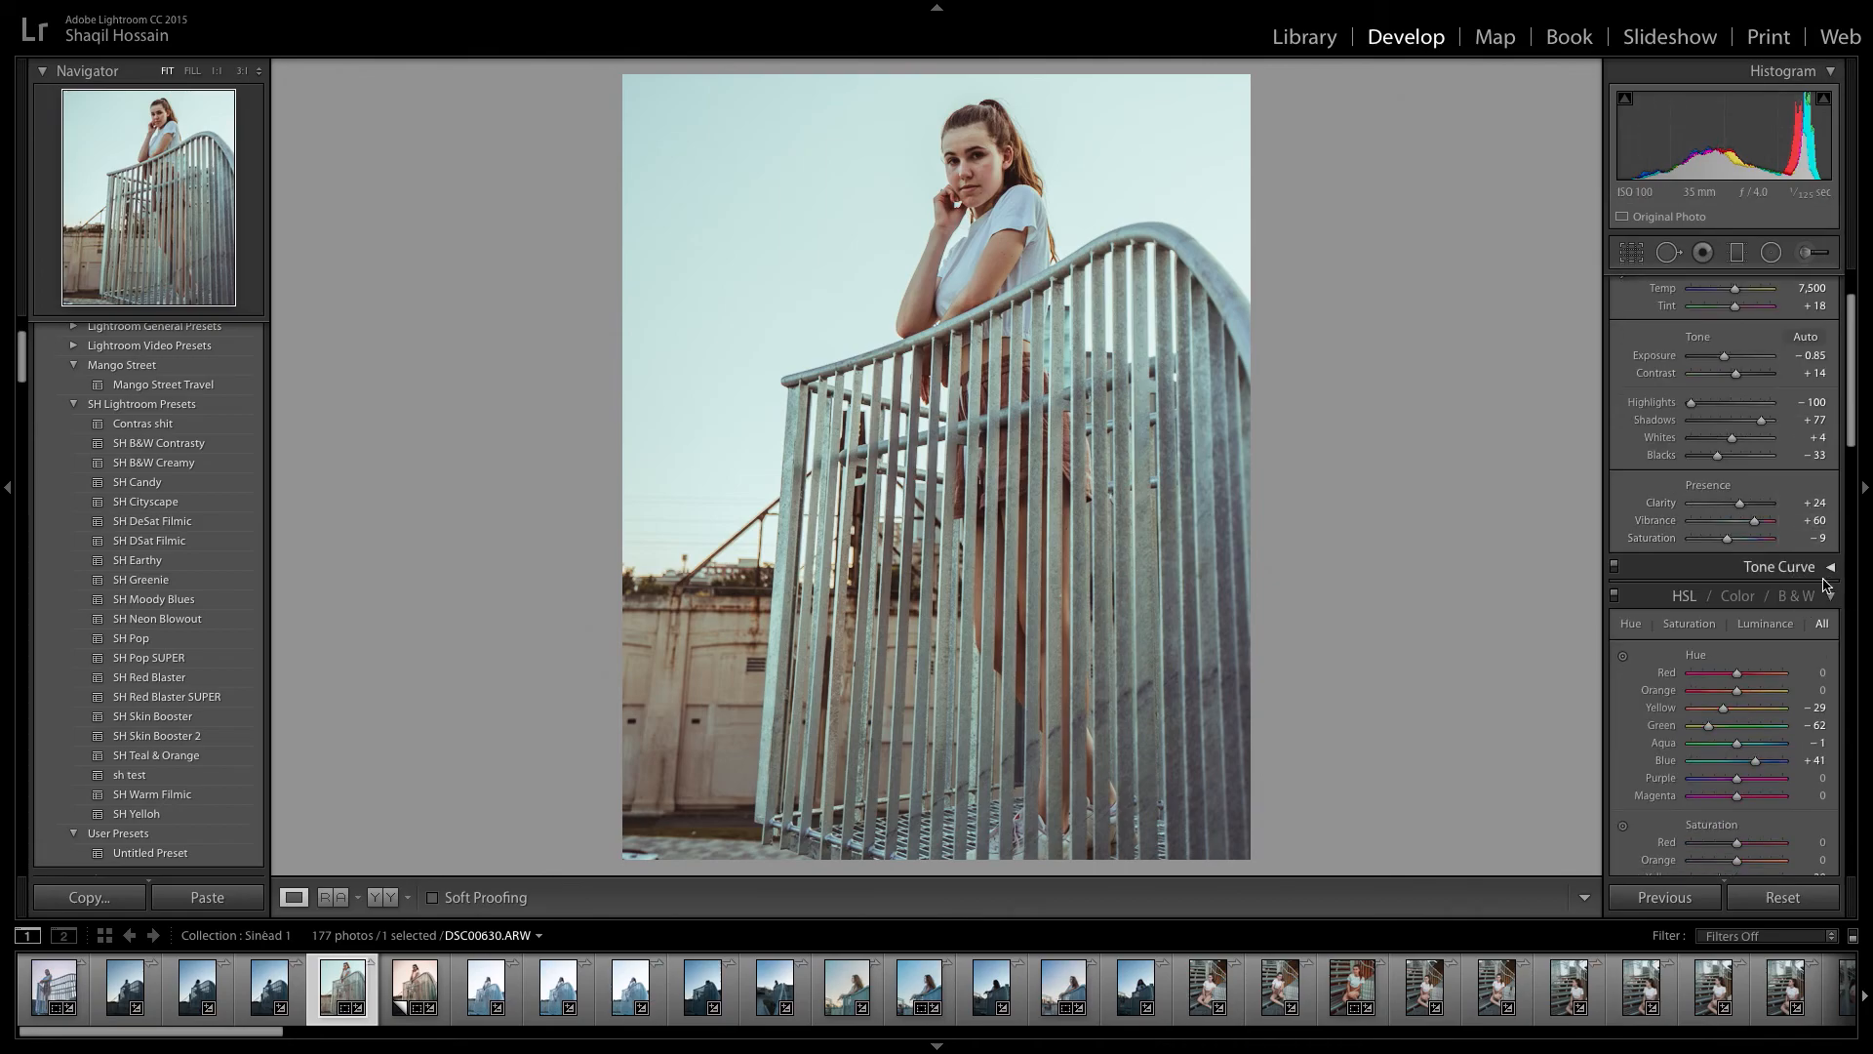
{"action": "left_click", "coordinate": [1807, 577]}
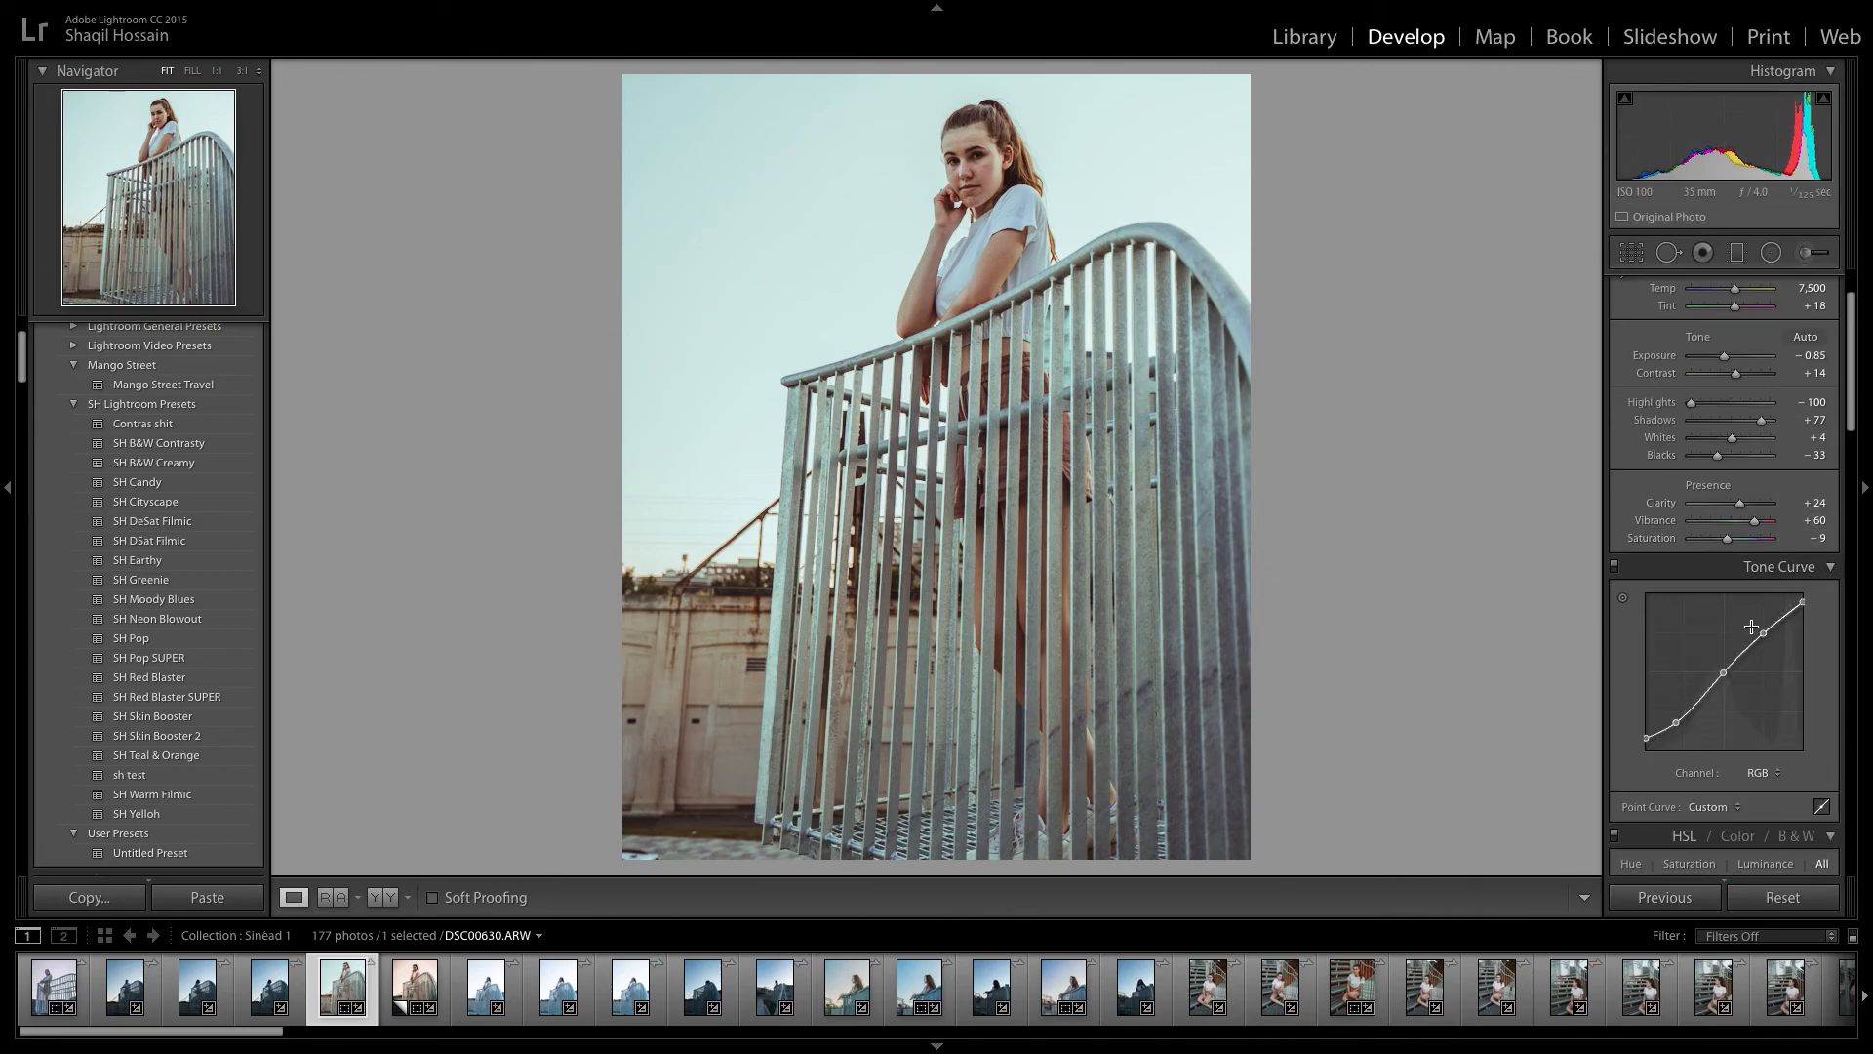
{"action": "scroll", "coordinate": [1725, 631], "scroll_direction": "down", "scroll_amount": 1}
{"action": "scroll", "coordinate": [1725, 632], "scroll_direction": "down", "scroll_amount": 1}
{"action": "left_click_drag", "start_coordinate": [1646, 702], "coordinate": [1683, 686]}
{"action": "left_click", "coordinate": [1615, 532]}
{"action": "left_click", "coordinate": [1615, 531]}
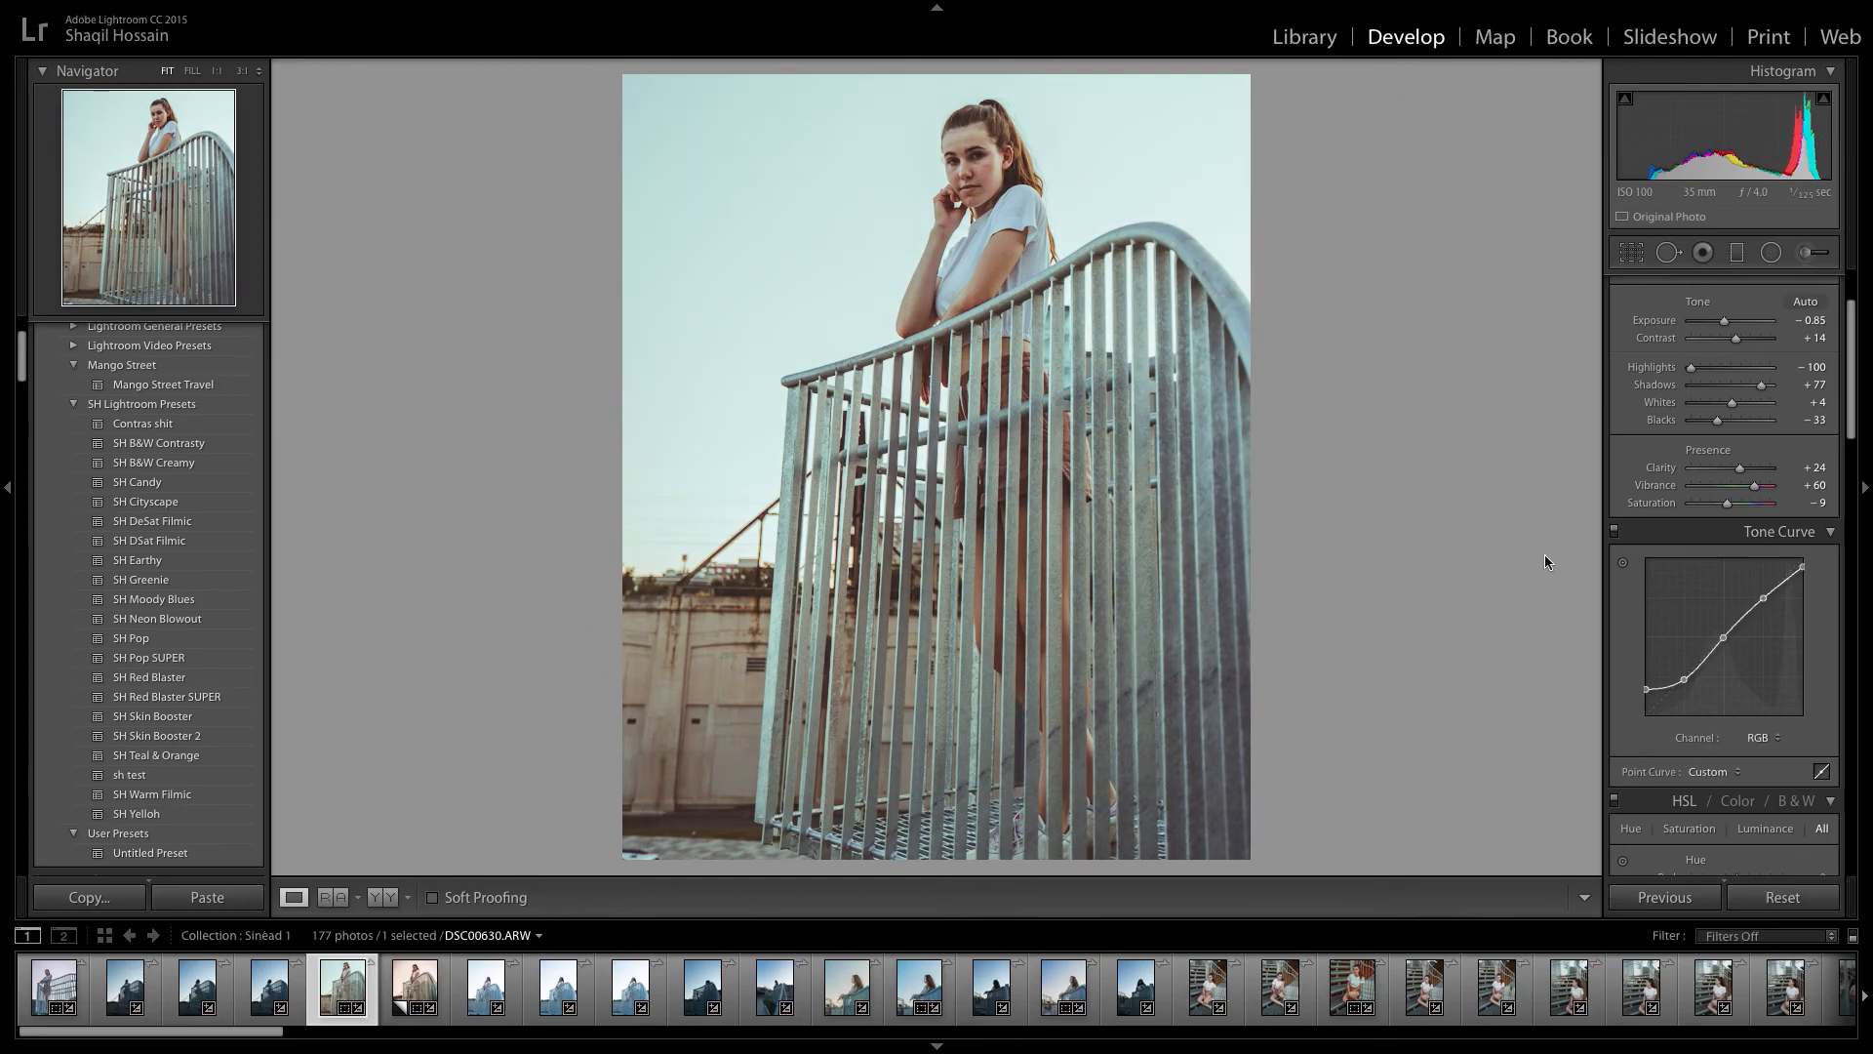
Raise the highlights point of the RGB tone curve slightly, and compare the photo with its unedited version.
{"action": "left_click_drag", "start_coordinate": [1722, 638], "coordinate": [1765, 581]}
{"action": "key", "text": "backslash"}
{"action": "key", "text": "backslash"}
{"action": "key", "text": "backslash"}
{"action": "key", "text": "backslash"}
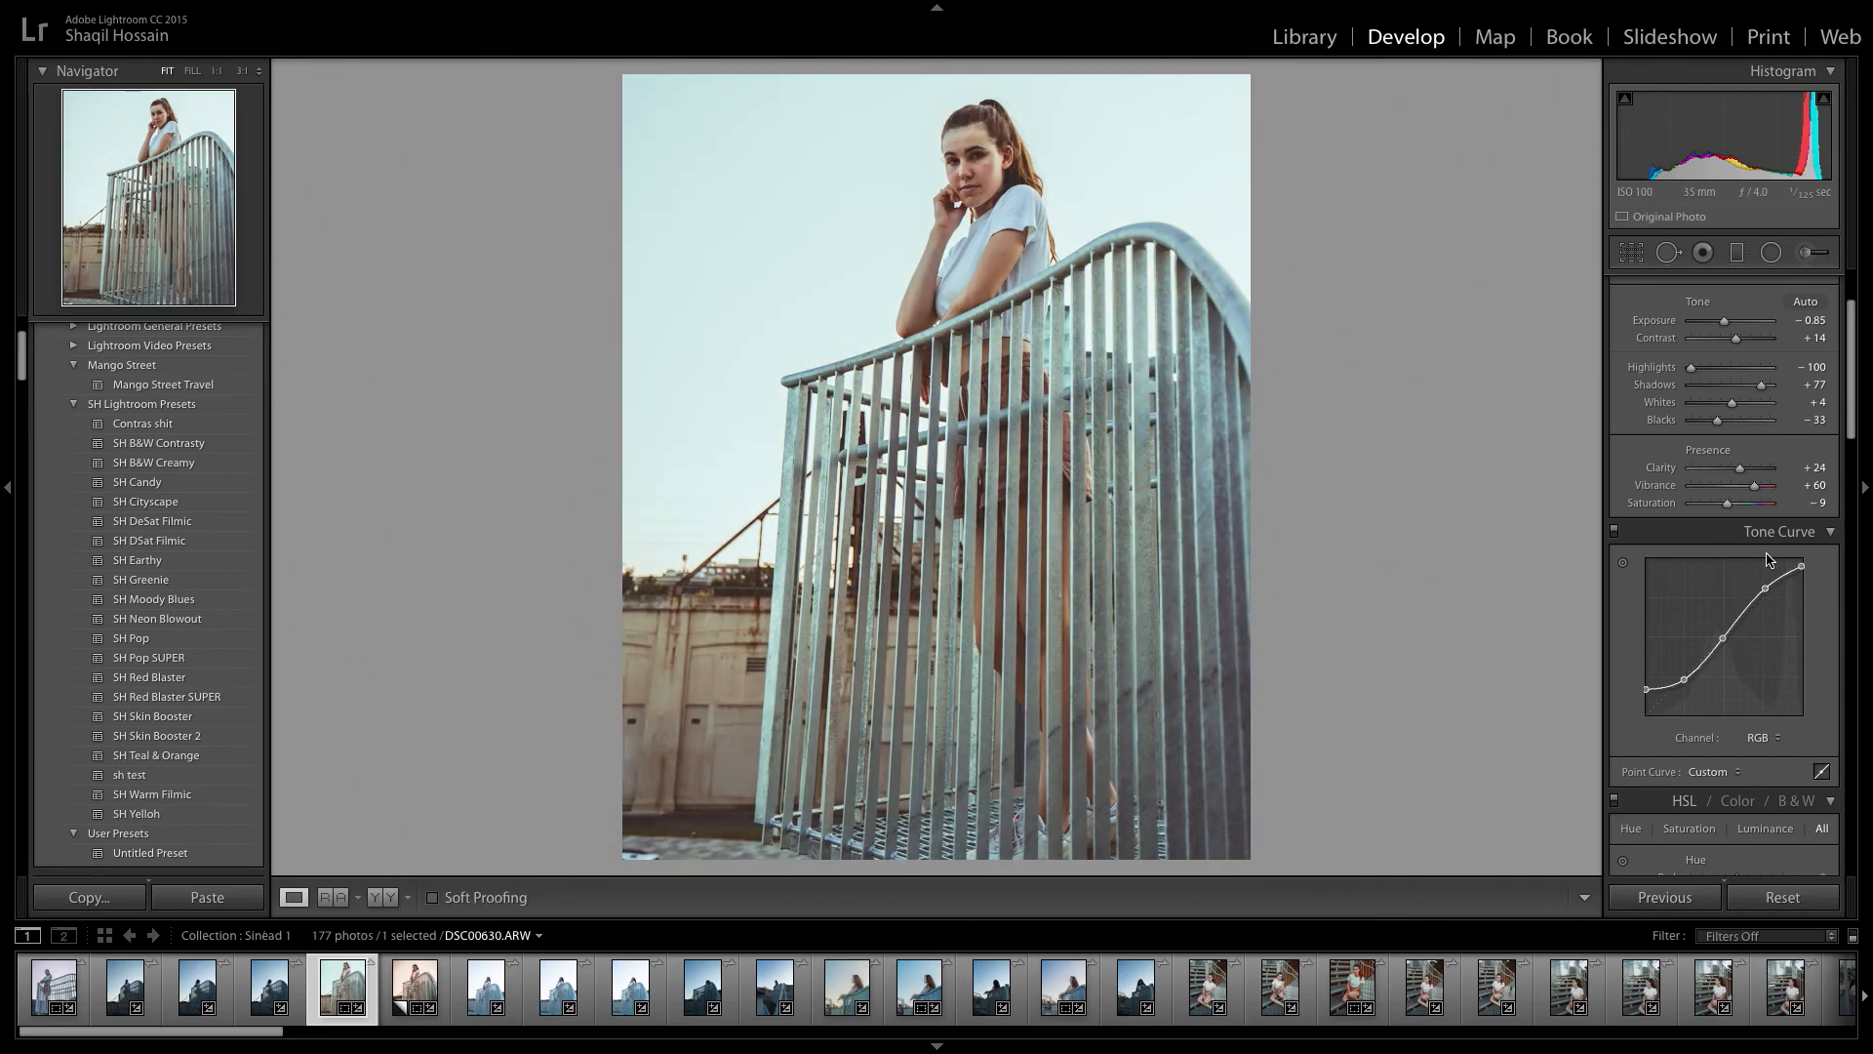
Compare the photo with the HSL adjustments turned off and on, leaving them enabled.
{"action": "left_click", "coordinate": [1768, 533]}
{"action": "left_click", "coordinate": [1614, 560]}
{"action": "left_click", "coordinate": [1614, 563]}
{"action": "left_click", "coordinate": [1614, 563]}
{"action": "left_click", "coordinate": [1614, 562]}
{"action": "left_click", "coordinate": [1614, 563]}
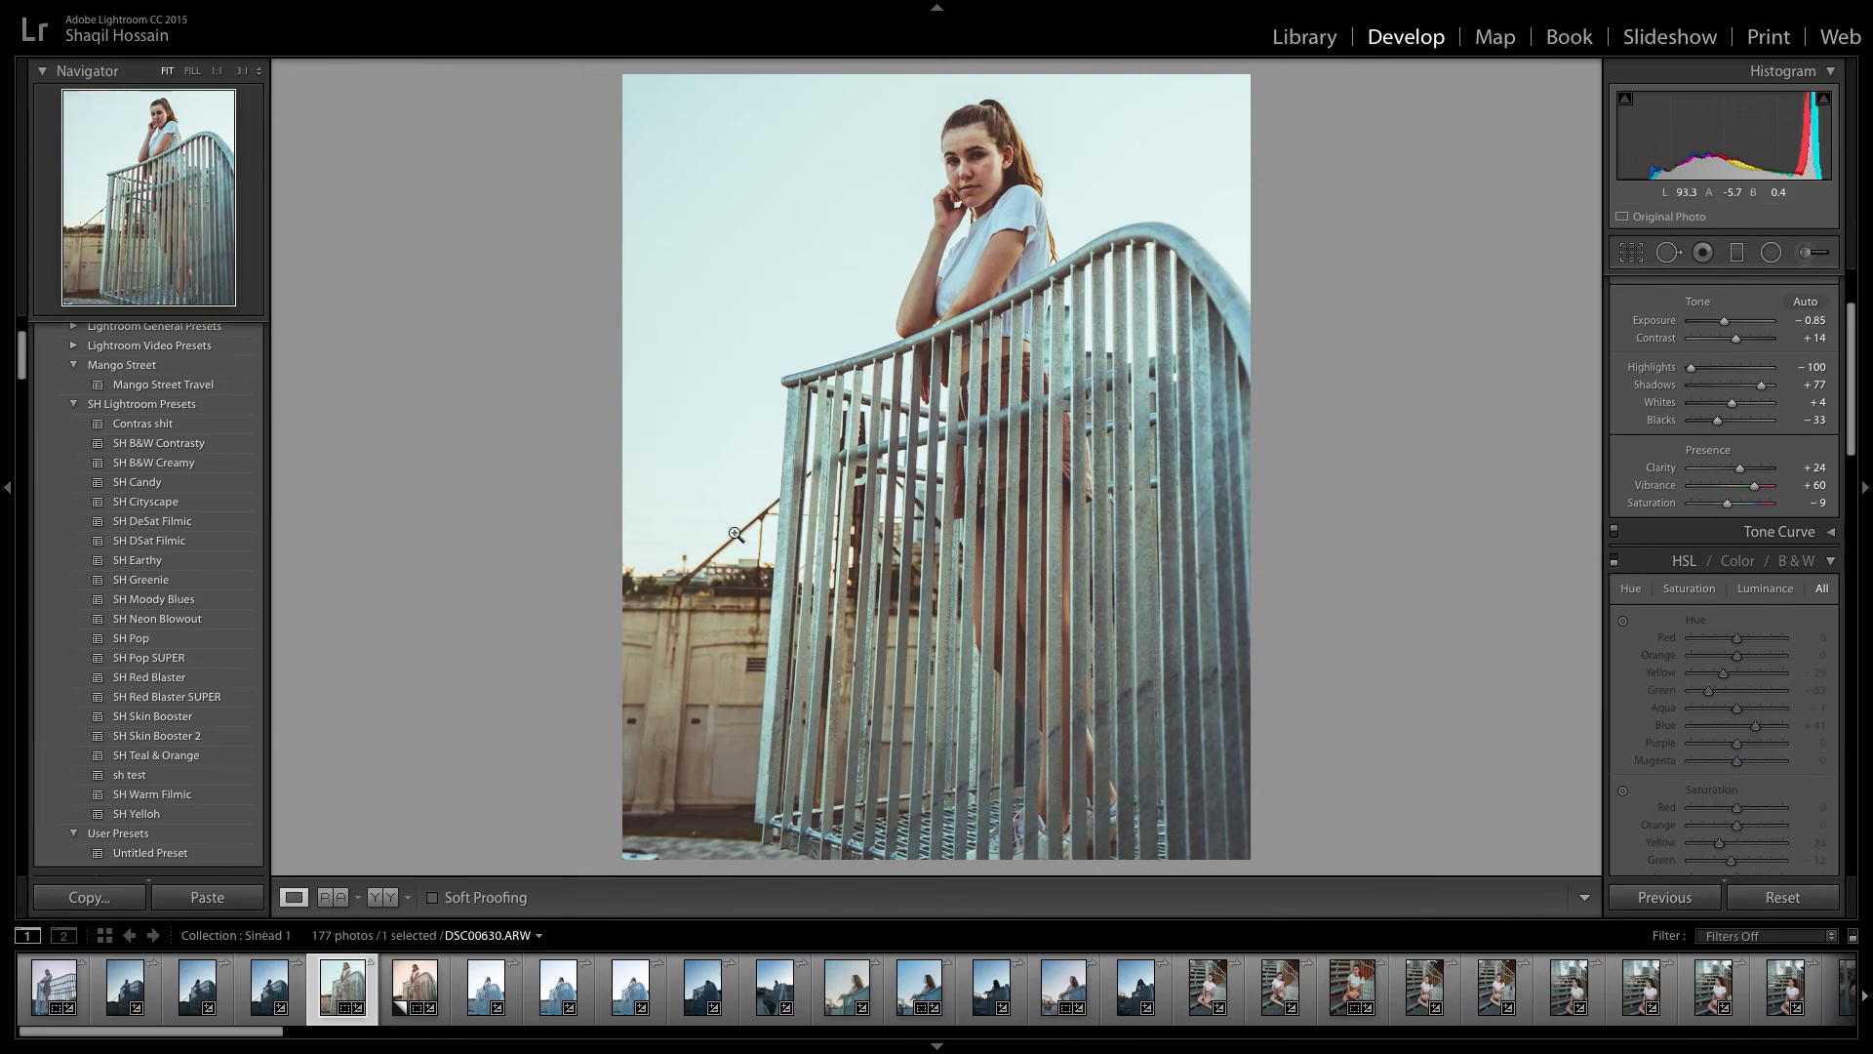
{"action": "left_click", "coordinate": [1615, 563]}
Set the HSL hue of Green to −72 and of Aqua to +38.
{"action": "scroll", "coordinate": [1648, 639], "scroll_direction": "down", "scroll_amount": 3}
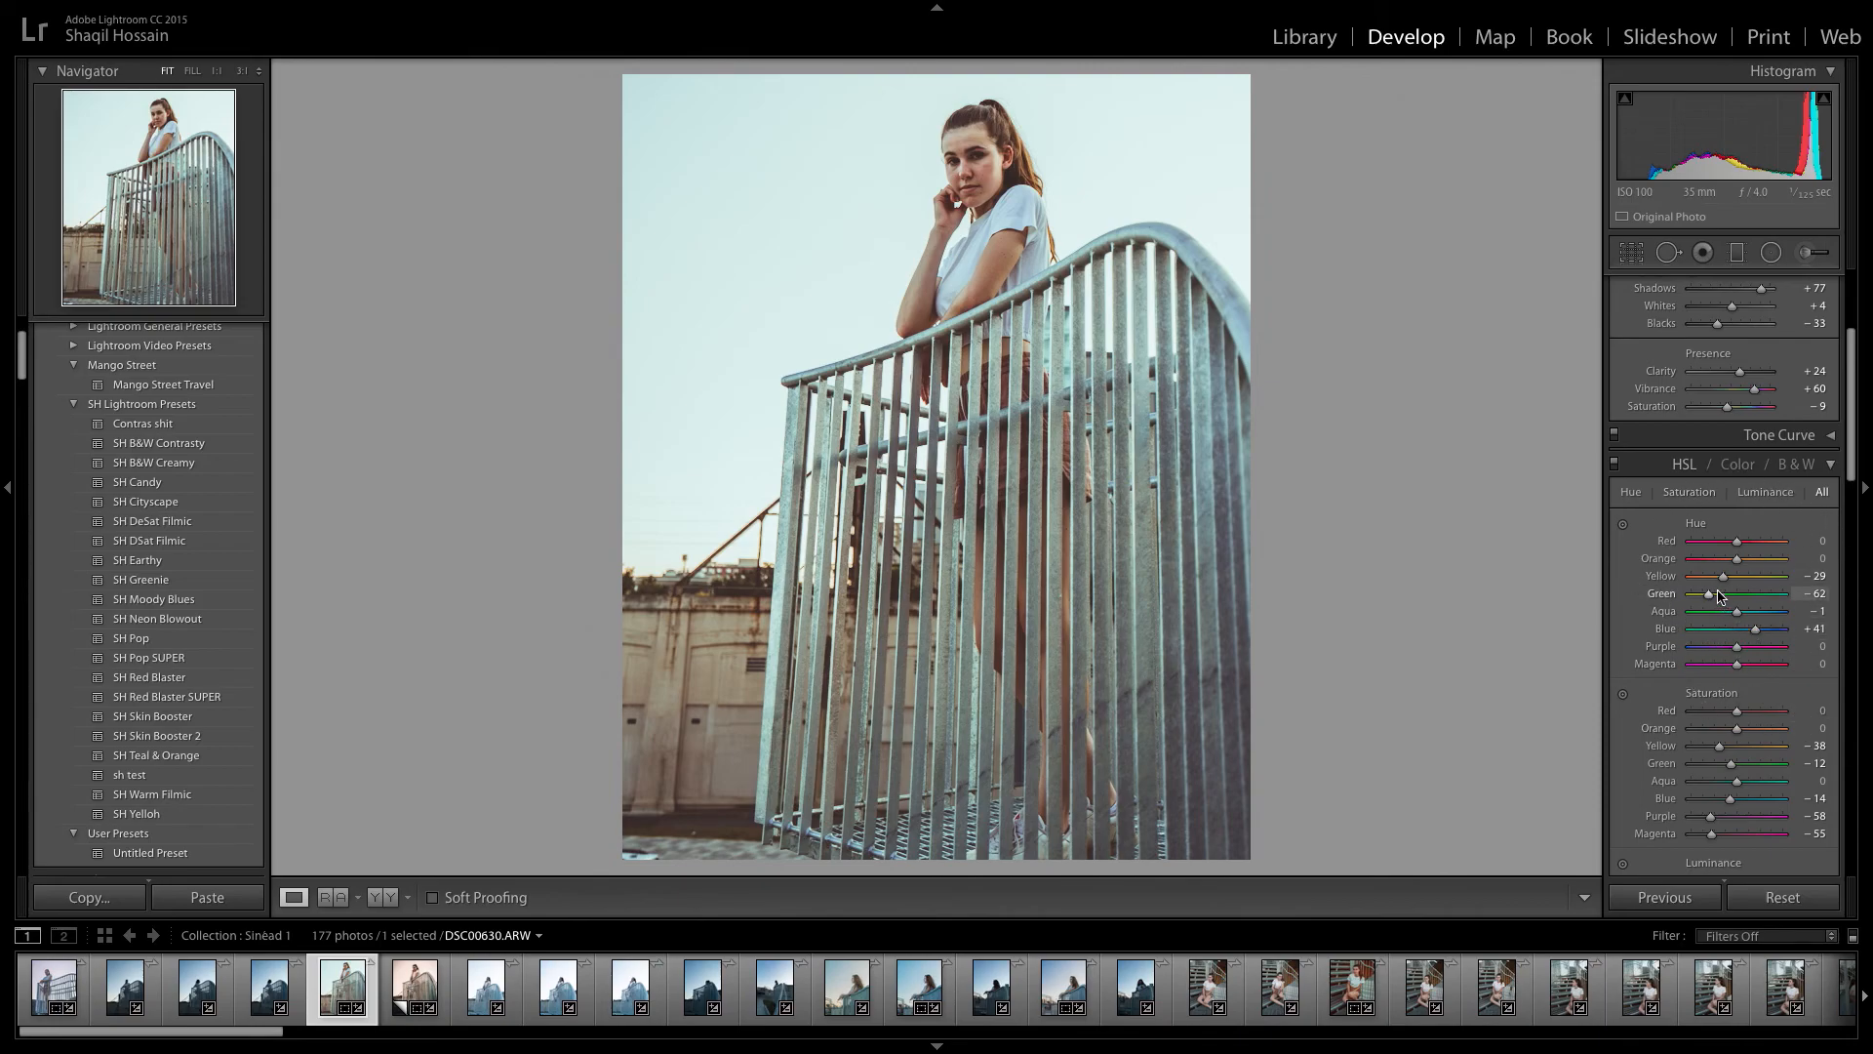
{"action": "mouse_move", "coordinate": [1714, 601]}
{"action": "left_mouse_down"}
{"action": "mouse_move", "coordinate": [1734, 597]}
{"action": "mouse_move", "coordinate": [1710, 597]}
{"action": "left_mouse_up"}
{"action": "mouse_move", "coordinate": [1747, 619]}
{"action": "left_mouse_down"}
{"action": "mouse_move", "coordinate": [1776, 619]}
{"action": "mouse_move", "coordinate": [1672, 619]}
{"action": "mouse_move", "coordinate": [1754, 616]}
{"action": "left_mouse_up"}
Set the HSL saturation to Orange +6, Yellow −20, Green −63, Aqua −21 and Blue −27.
{"action": "scroll", "coordinate": [1785, 605], "scroll_direction": "down", "scroll_amount": 2}
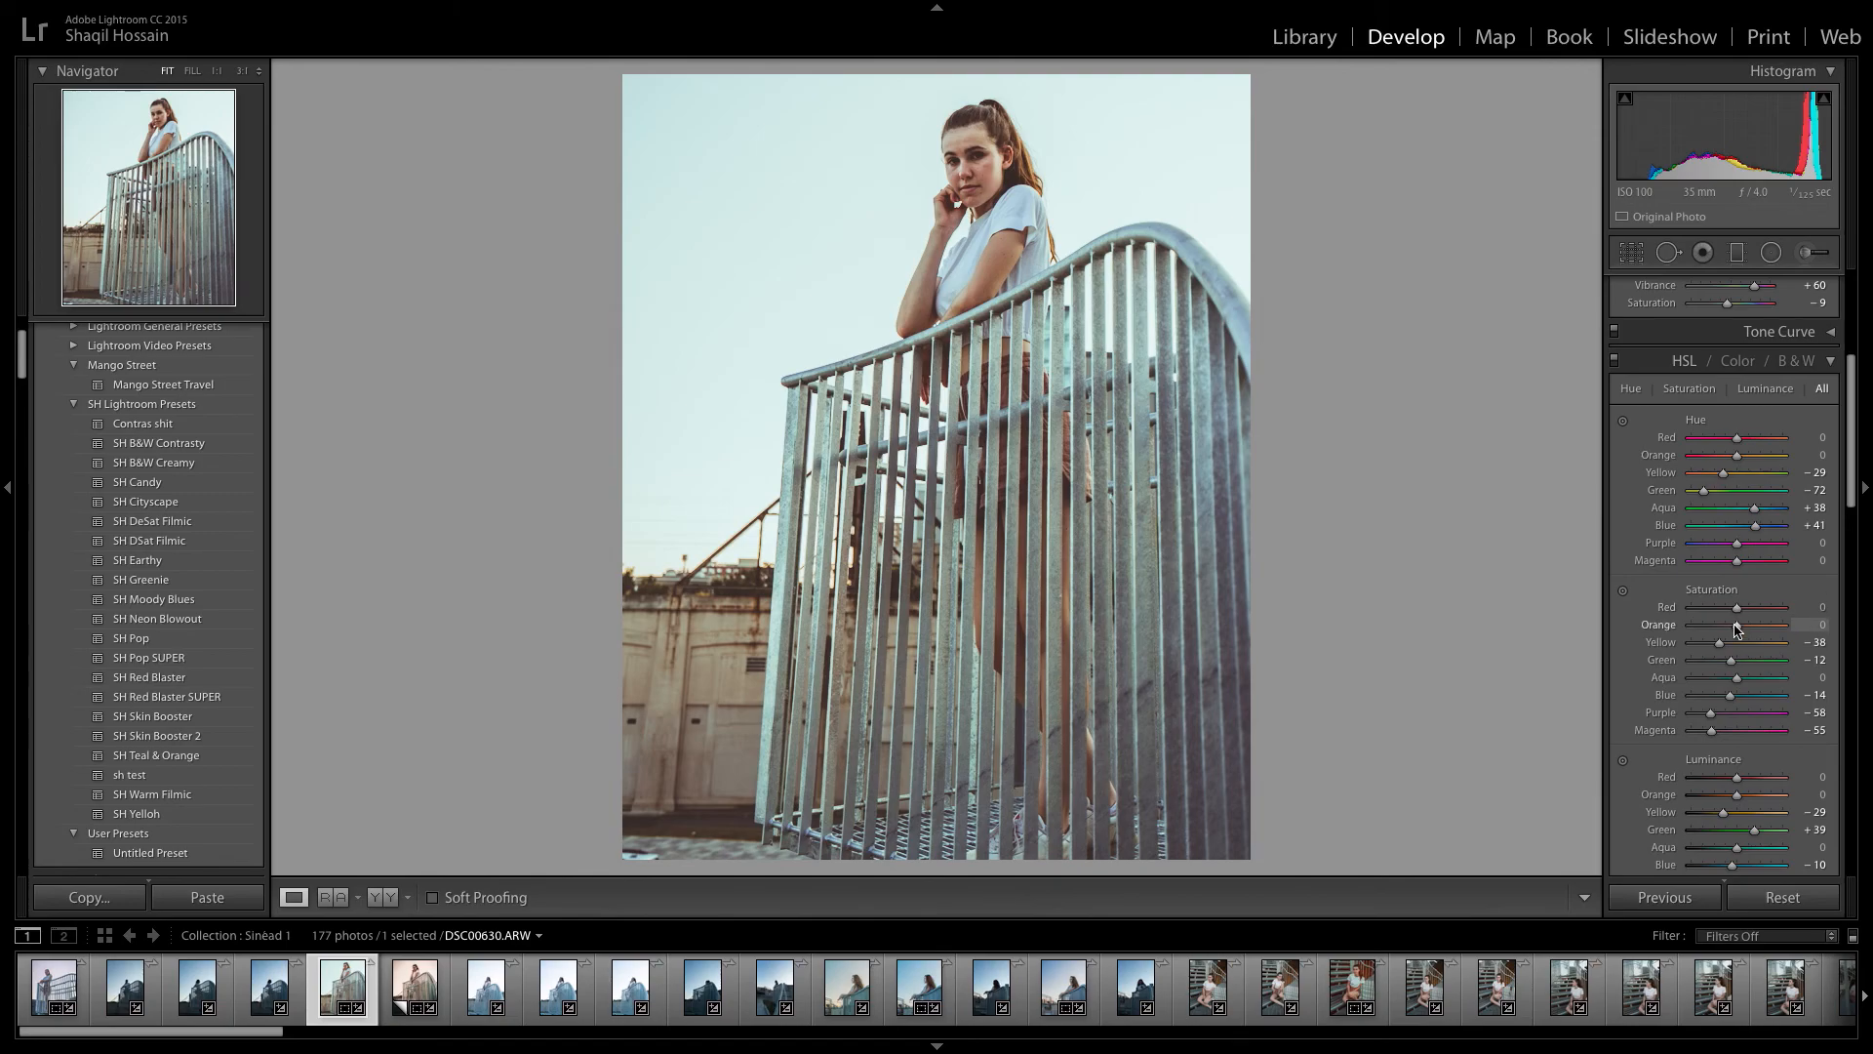
{"action": "left_click_drag", "start_coordinate": [1734, 632], "coordinate": [1730, 630]}
{"action": "left_click_drag", "start_coordinate": [1722, 644], "coordinate": [1559, 690]}
{"action": "left_click_drag", "start_coordinate": [1856, 687], "coordinate": [1744, 685]}
{"action": "mouse_move", "coordinate": [1732, 695]}
{"action": "left_mouse_down"}
{"action": "mouse_move", "coordinate": [1812, 697]}
{"action": "mouse_move", "coordinate": [1725, 703]}
{"action": "left_mouse_up"}
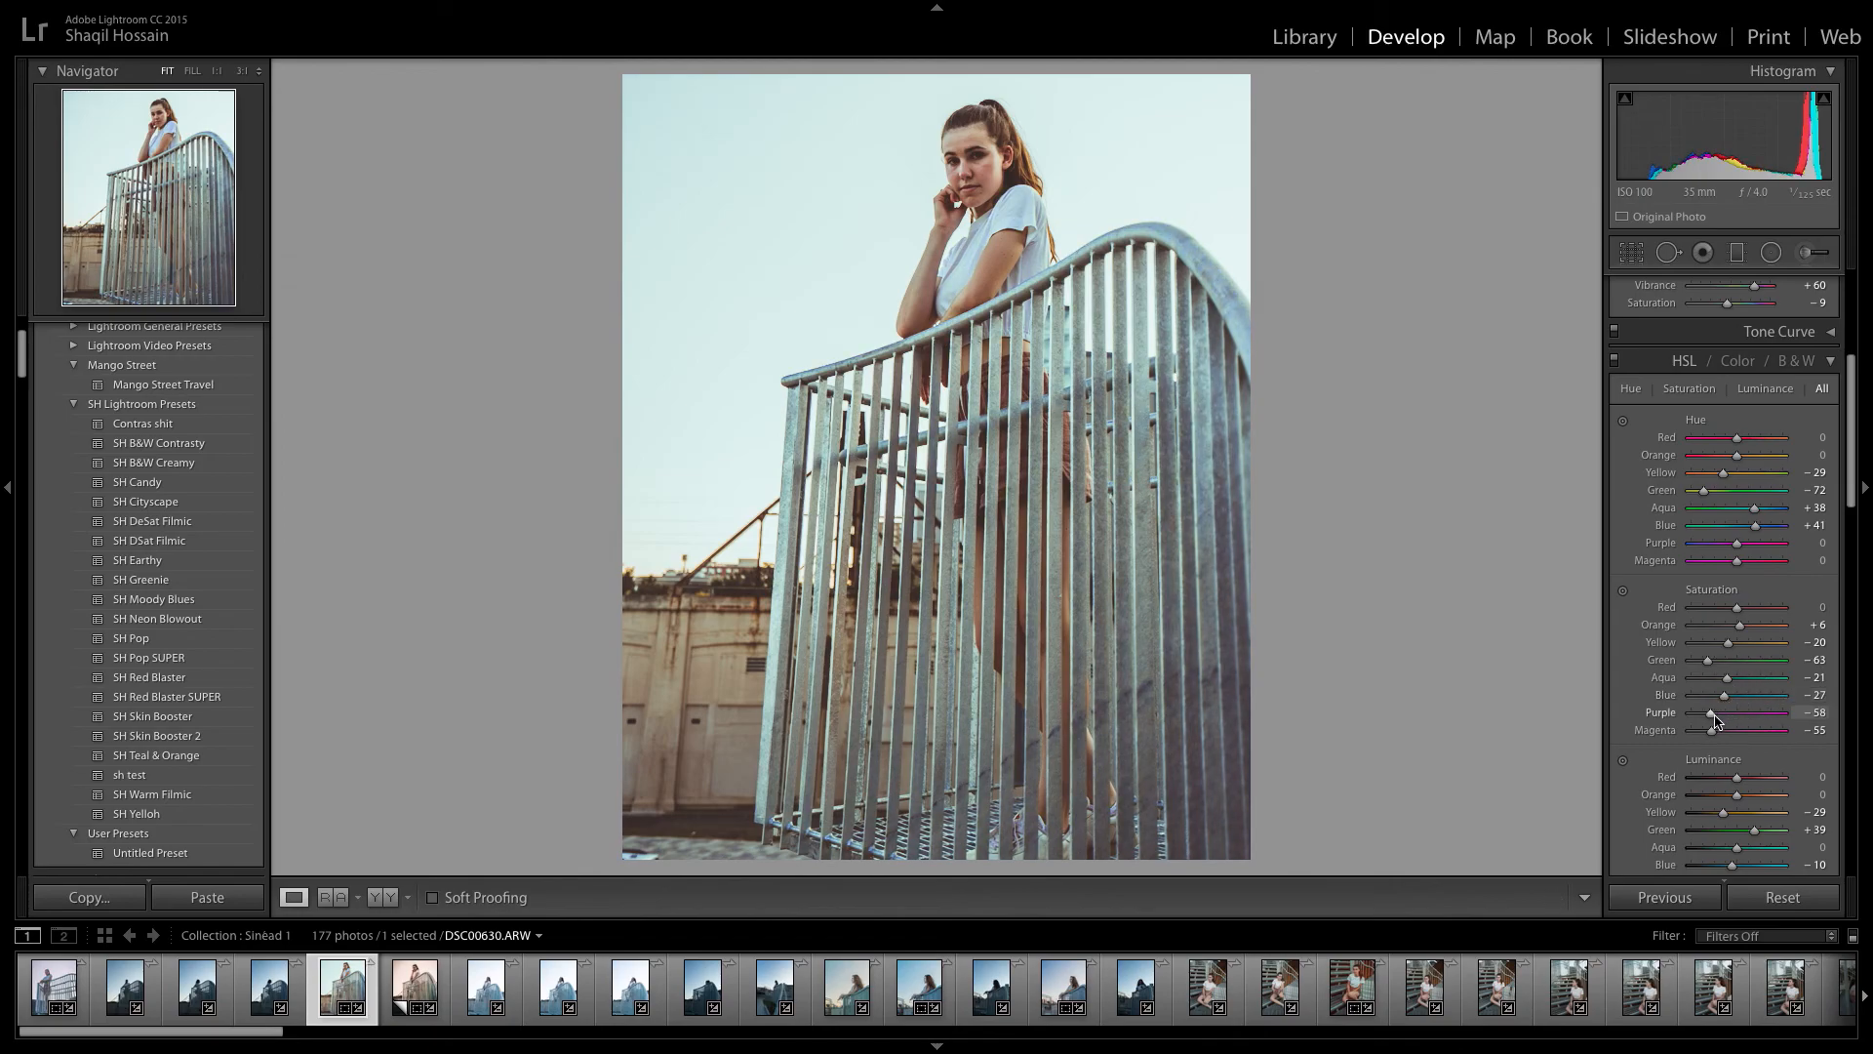
Review the luminance values, then compare the photo with split toning turned off and on, leaving it enabled.
{"action": "scroll", "coordinate": [1714, 720], "scroll_direction": "down", "scroll_amount": 3}
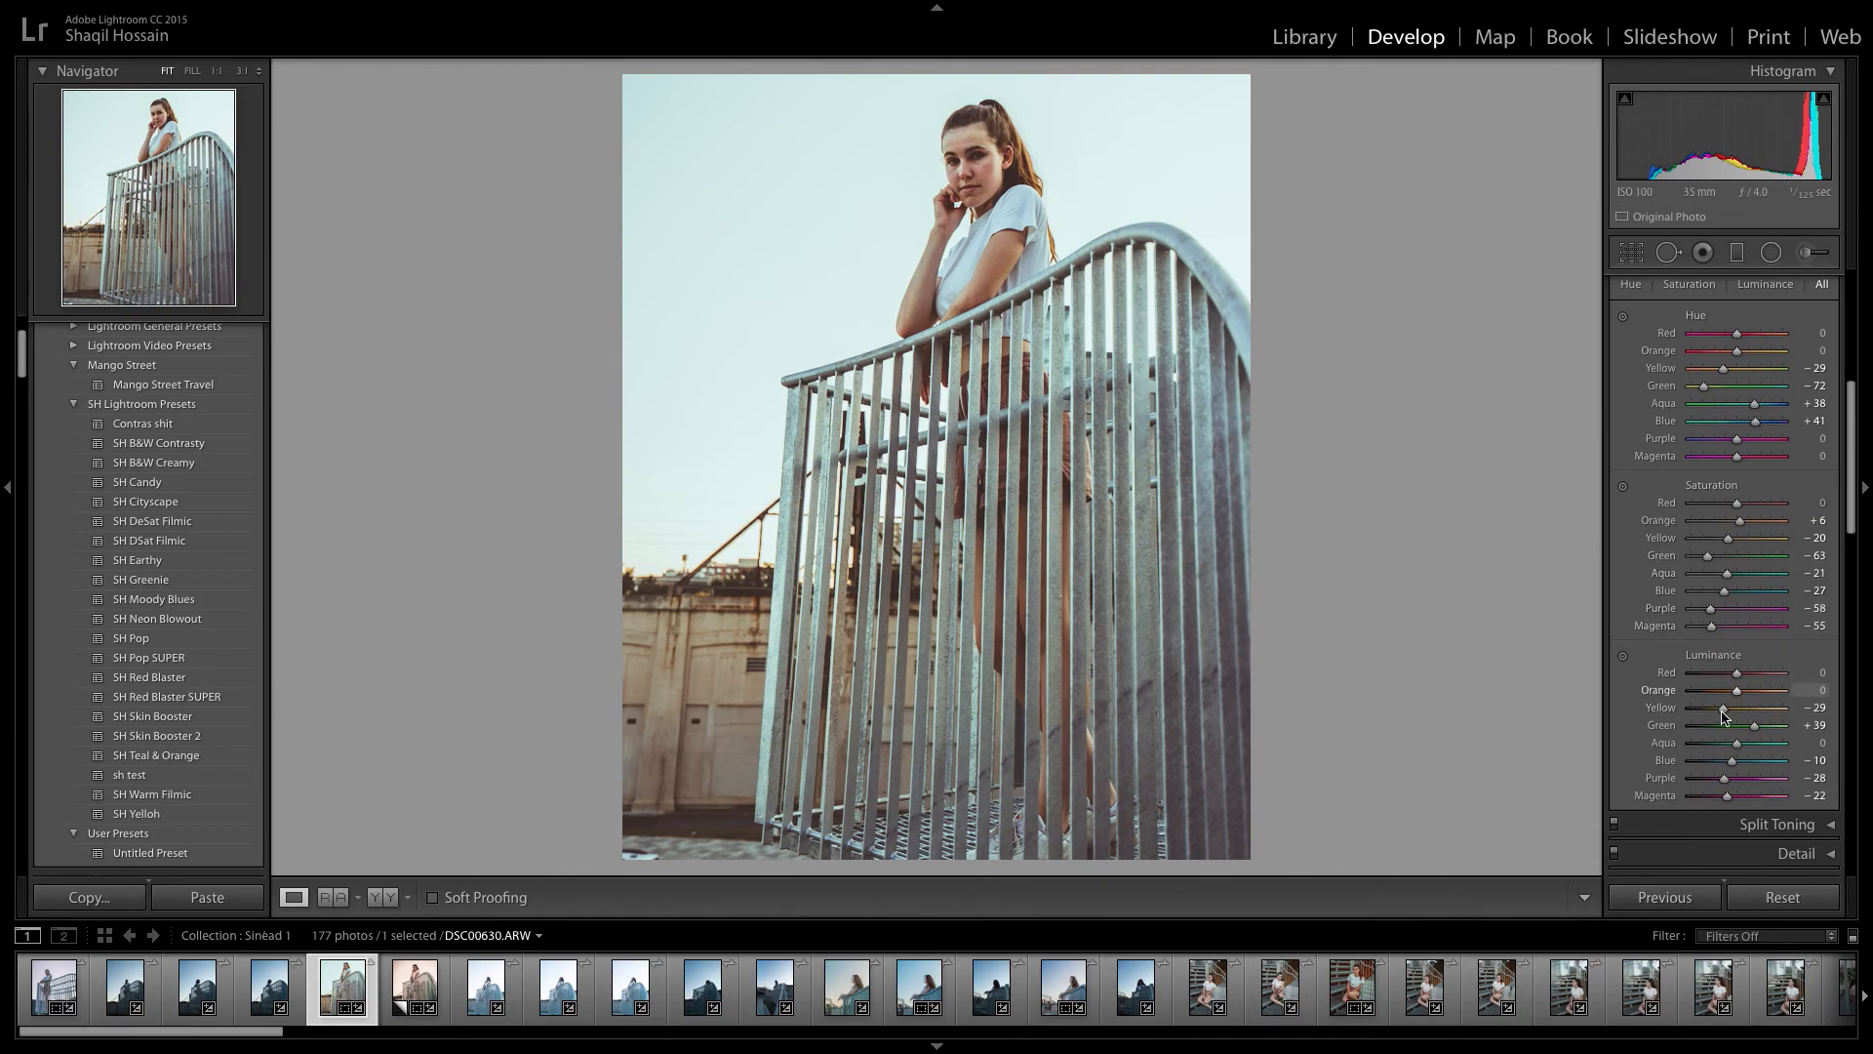
{"action": "scroll", "coordinate": [1723, 644], "scroll_direction": "down", "scroll_amount": 1}
{"action": "scroll", "coordinate": [1731, 546], "scroll_direction": "up", "scroll_amount": 5}
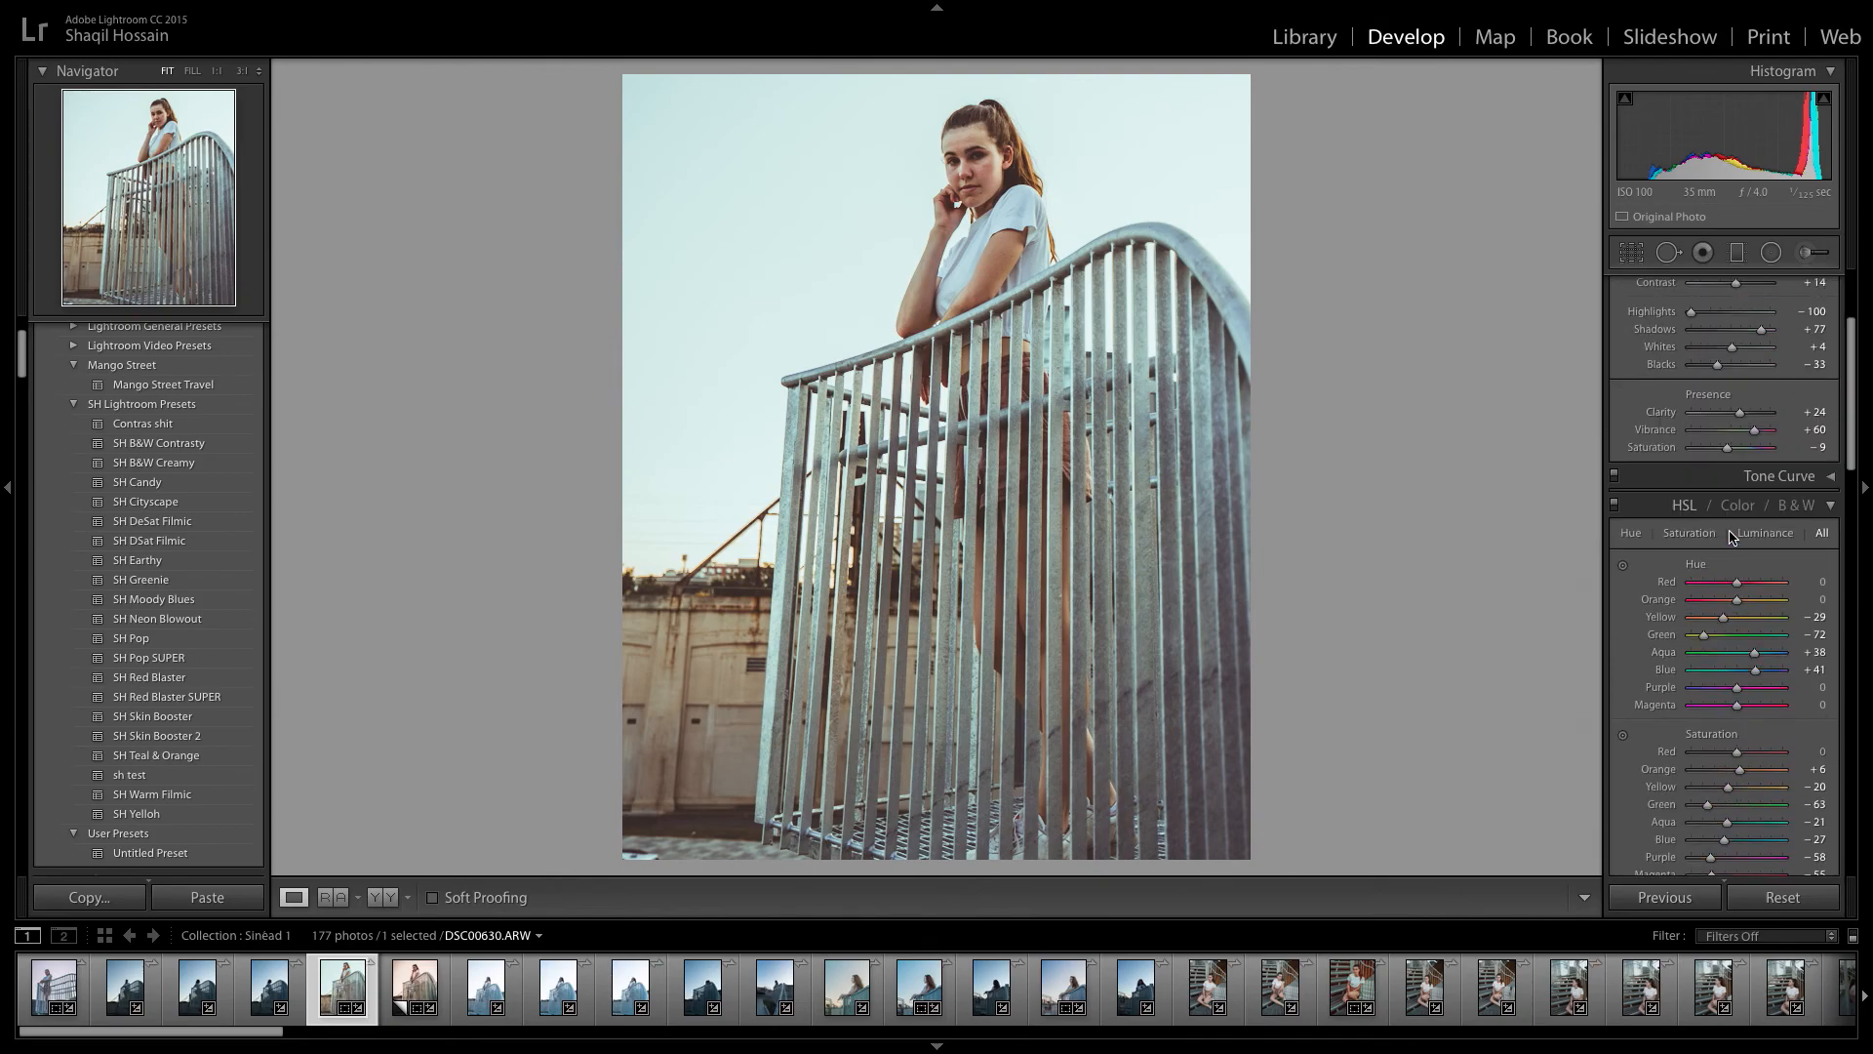
{"action": "left_click", "coordinate": [1823, 509]}
{"action": "left_click", "coordinate": [1800, 536]}
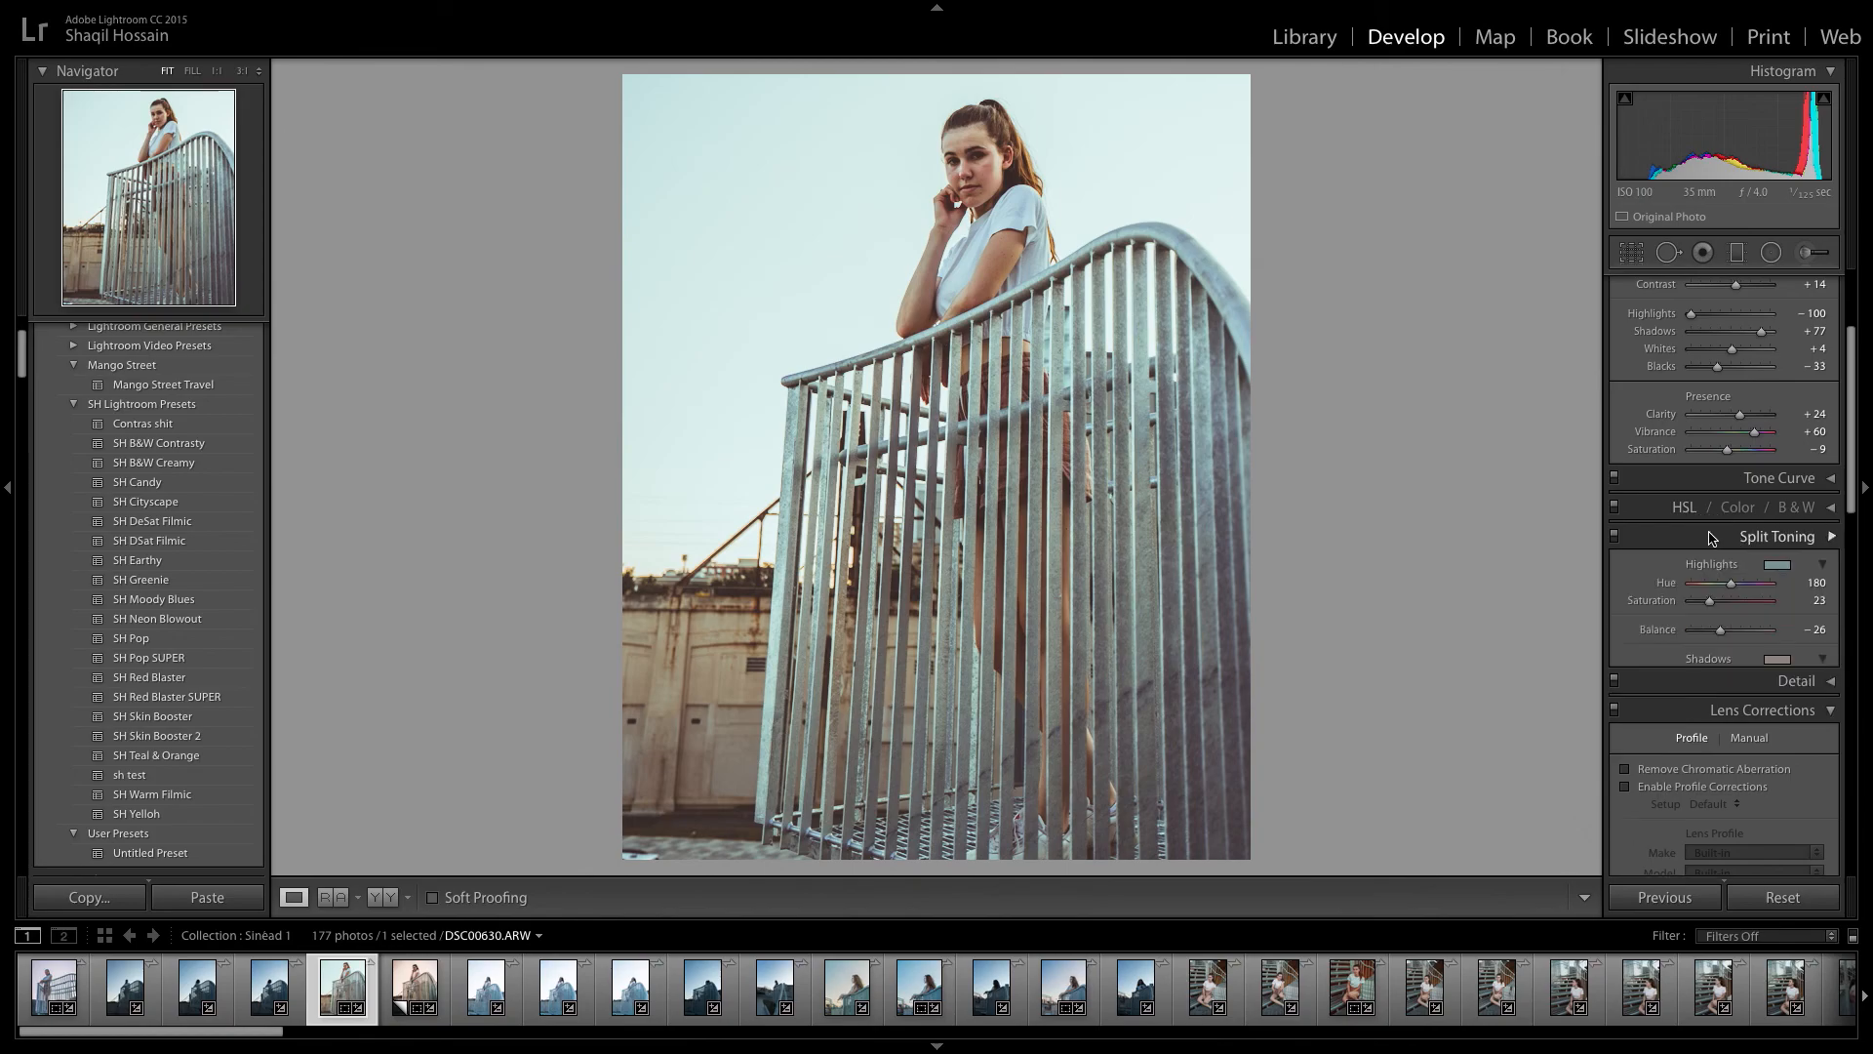
{"action": "left_click", "coordinate": [1614, 537]}
{"action": "left_click", "coordinate": [1613, 537]}
{"action": "left_click", "coordinate": [1614, 536]}
{"action": "left_click", "coordinate": [1613, 537]}
{"action": "left_click", "coordinate": [1614, 537]}
{"action": "left_click", "coordinate": [1613, 538]}
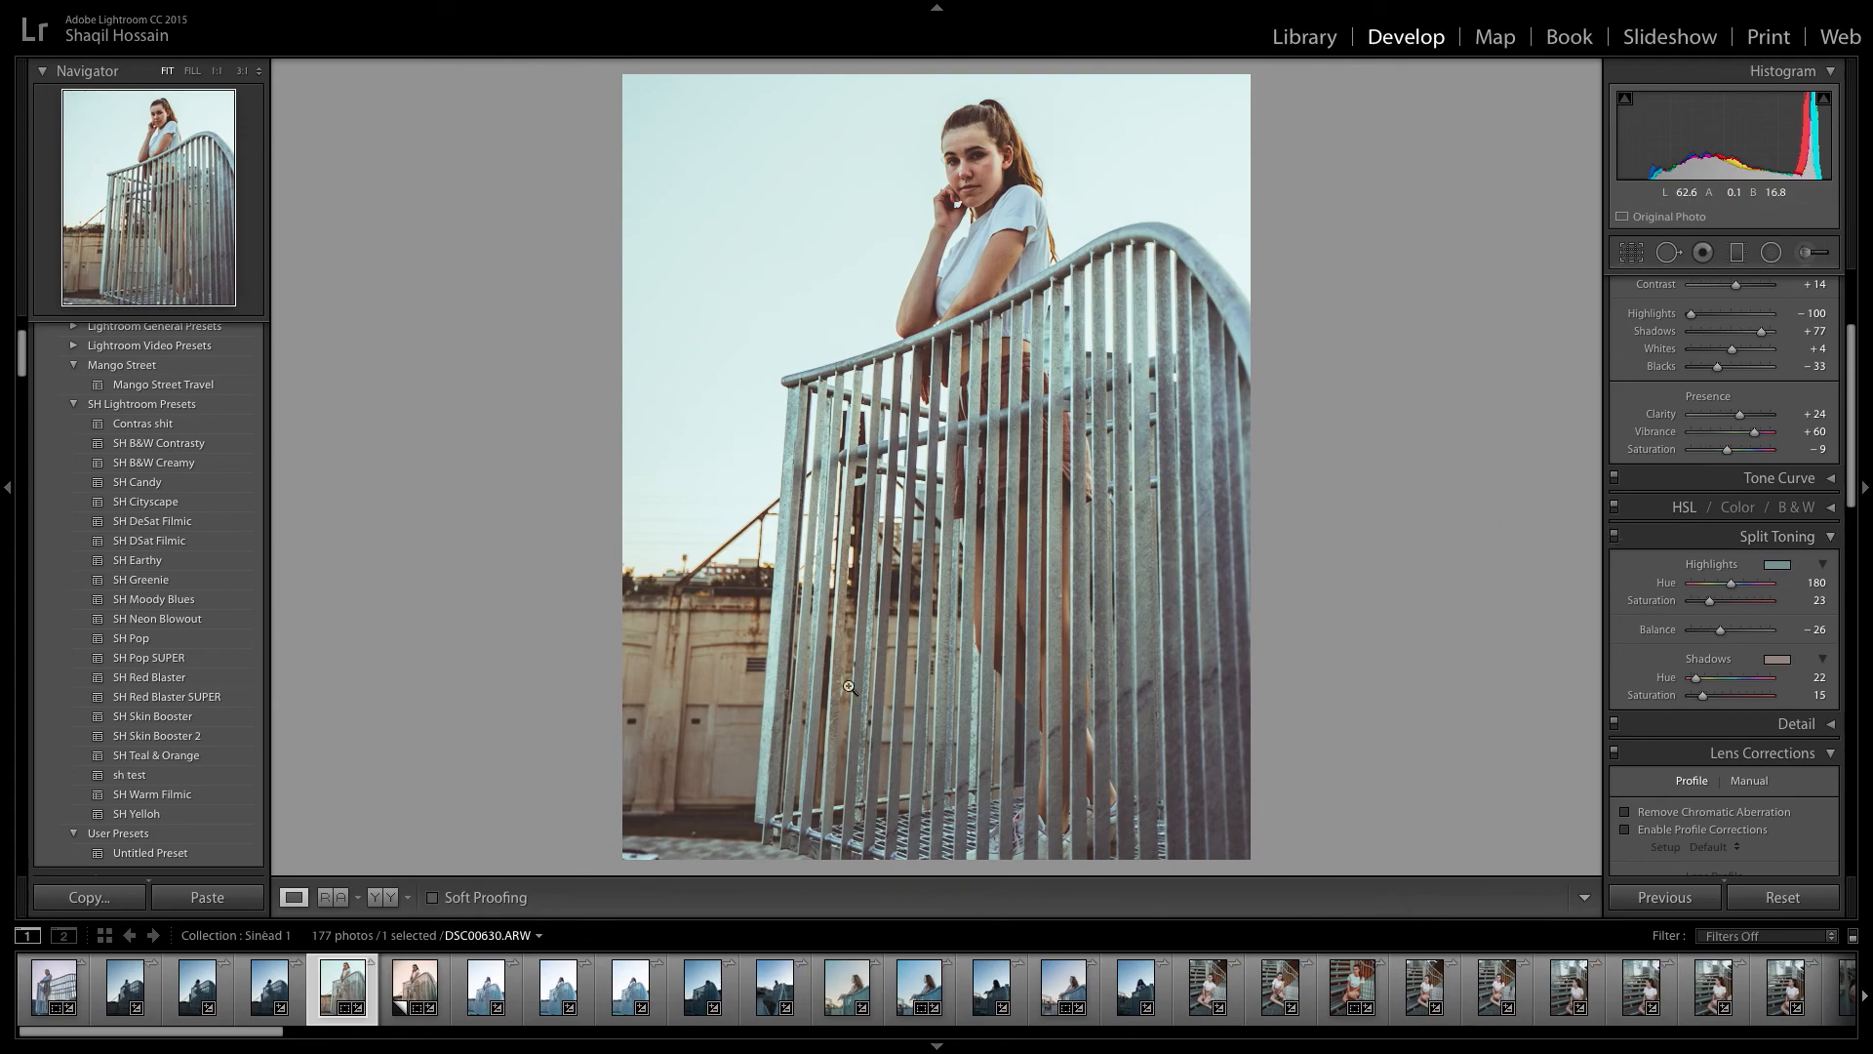
{"action": "left_click", "coordinate": [1615, 536]}
{"action": "left_click", "coordinate": [1615, 535]}
Set the split-toning highlights to hue 218 and saturation 23, and strengthen the saturation of the shadows.
{"action": "left_click_drag", "start_coordinate": [1709, 600], "coordinate": [1766, 605]}
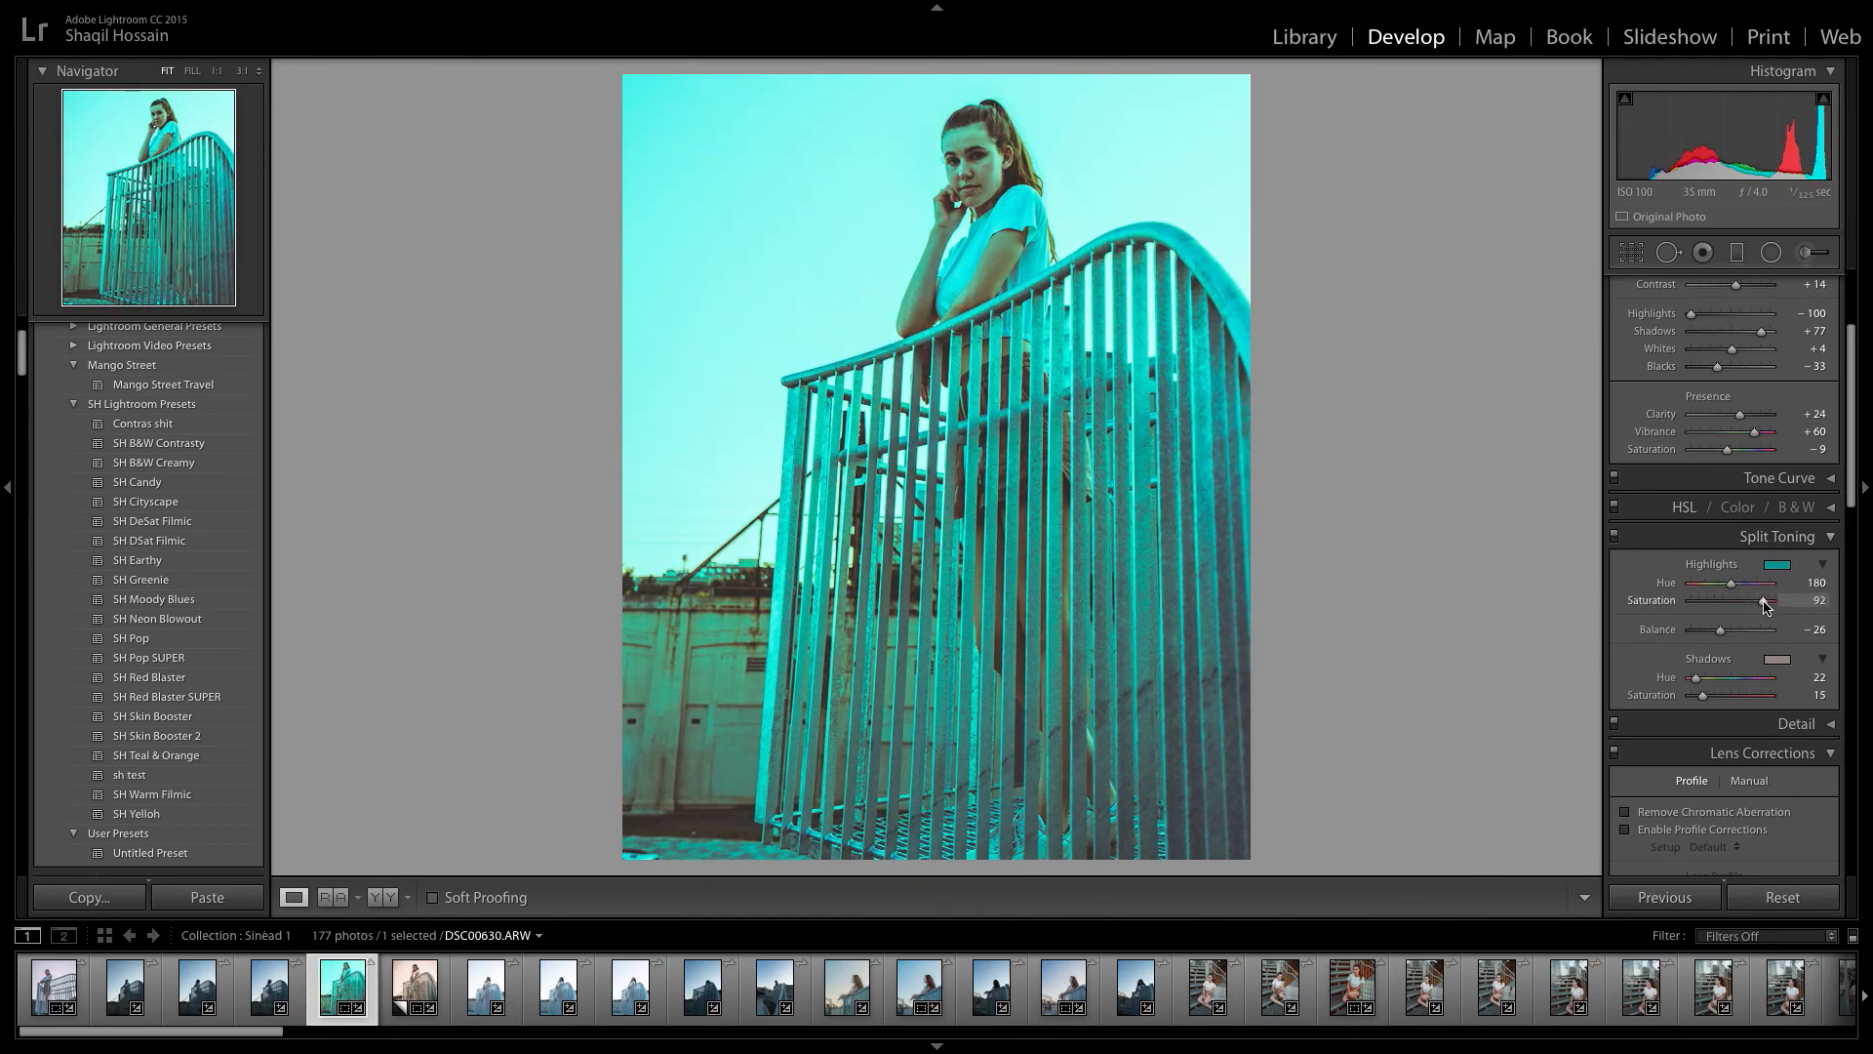
{"action": "left_click_drag", "start_coordinate": [1732, 584], "coordinate": [1740, 585]}
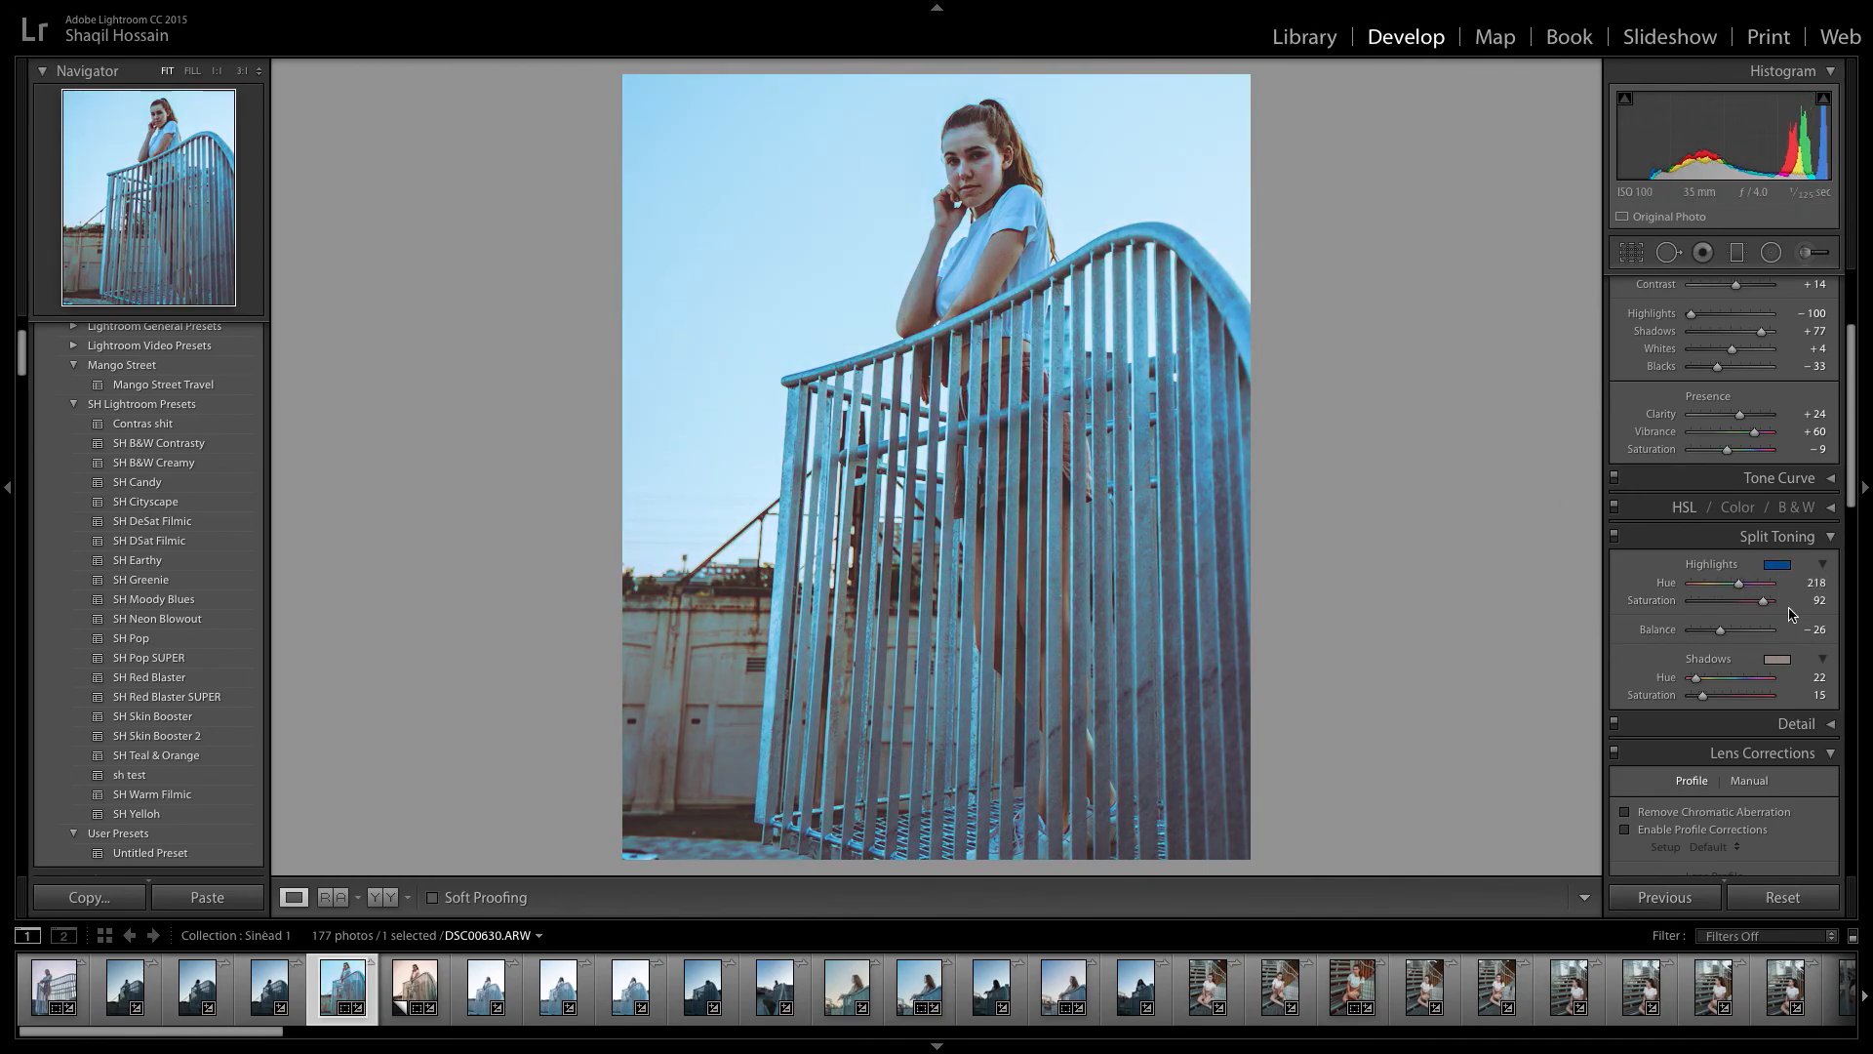
{"action": "left_click_drag", "start_coordinate": [1764, 607], "coordinate": [1727, 605]}
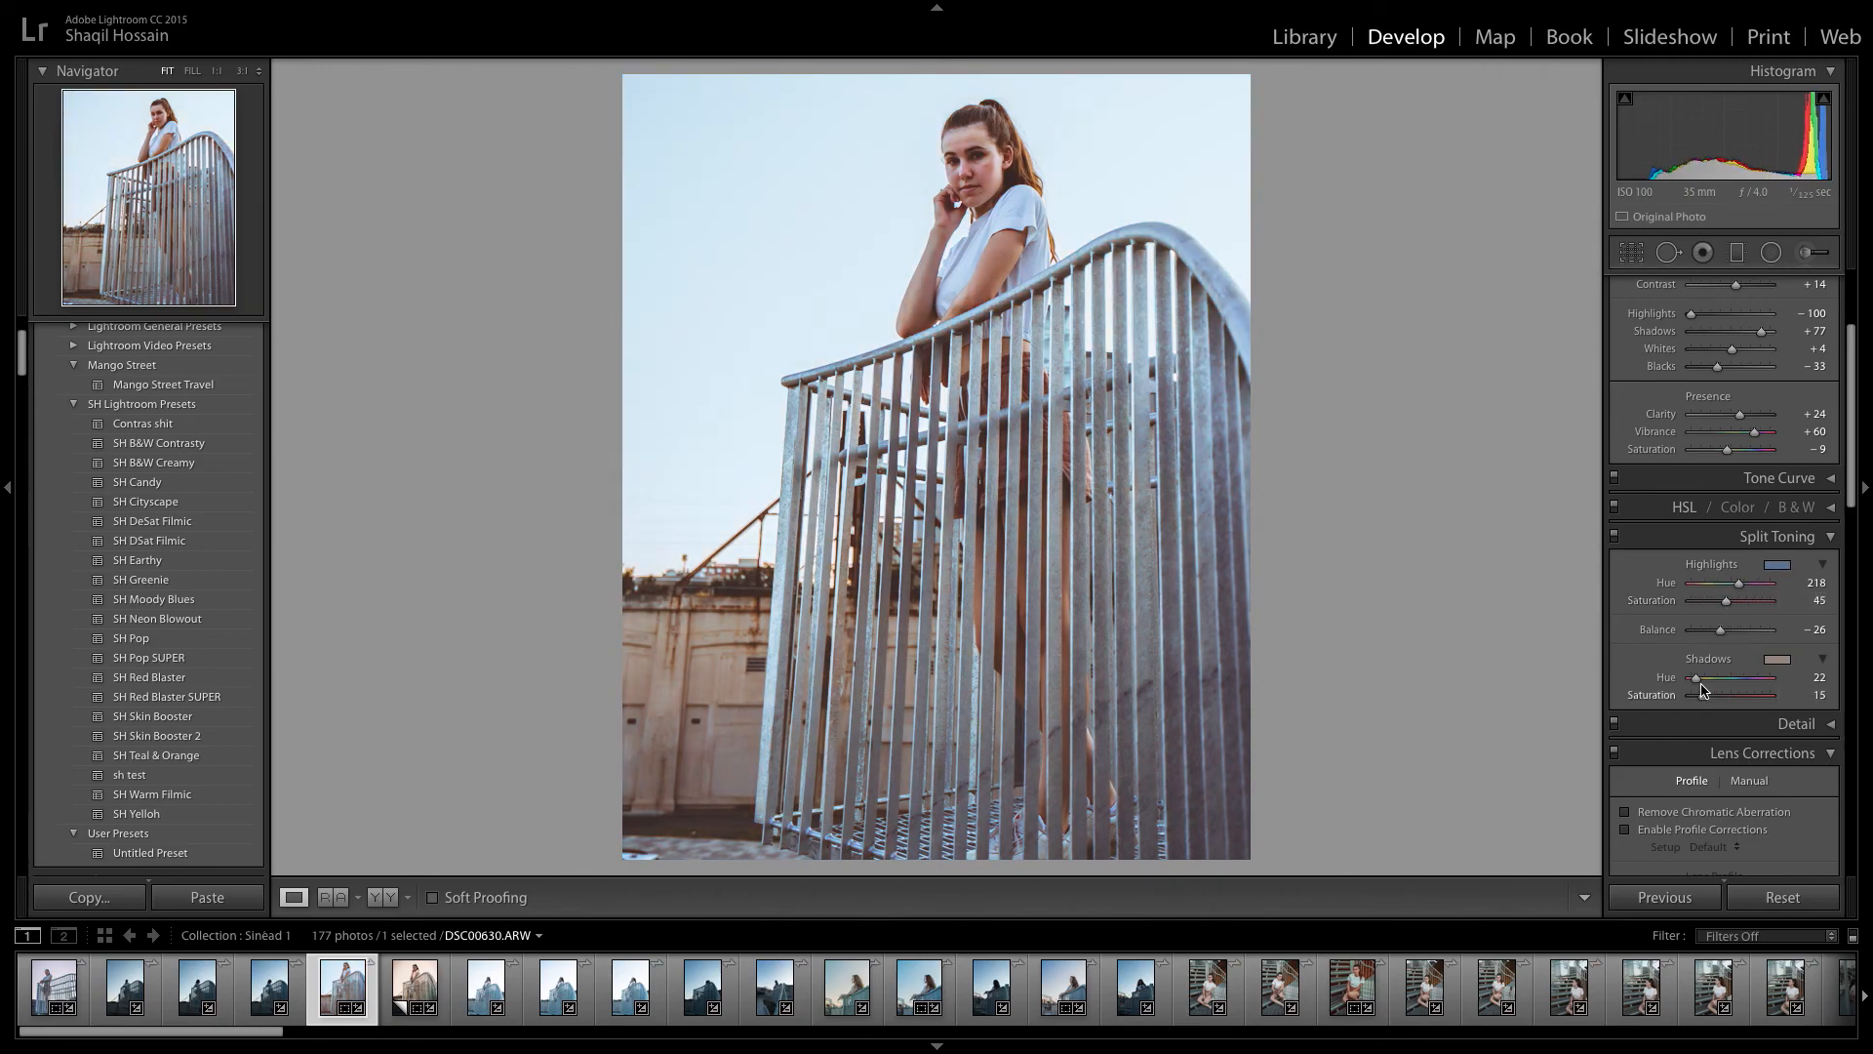
{"action": "mouse_move", "coordinate": [1704, 694]}
{"action": "left_mouse_down"}
{"action": "mouse_move", "coordinate": [1747, 696]}
{"action": "mouse_move", "coordinate": [1697, 680]}
{"action": "mouse_move", "coordinate": [1716, 696]}
{"action": "left_mouse_up"}
{"action": "left_click_drag", "start_coordinate": [1725, 600], "coordinate": [1707, 602]}
Set the split-toning shadows to hue 34 and saturation 7, and compare the photo with the effect off.
{"action": "left_click", "coordinate": [1615, 537]}
{"action": "left_click", "coordinate": [1614, 536]}
{"action": "left_click_drag", "start_coordinate": [1714, 695], "coordinate": [1697, 694]}
{"action": "left_click", "coordinate": [1615, 537]}
{"action": "left_click", "coordinate": [1614, 536]}
{"action": "left_click", "coordinate": [1615, 537]}
{"action": "left_click", "coordinate": [1615, 536]}
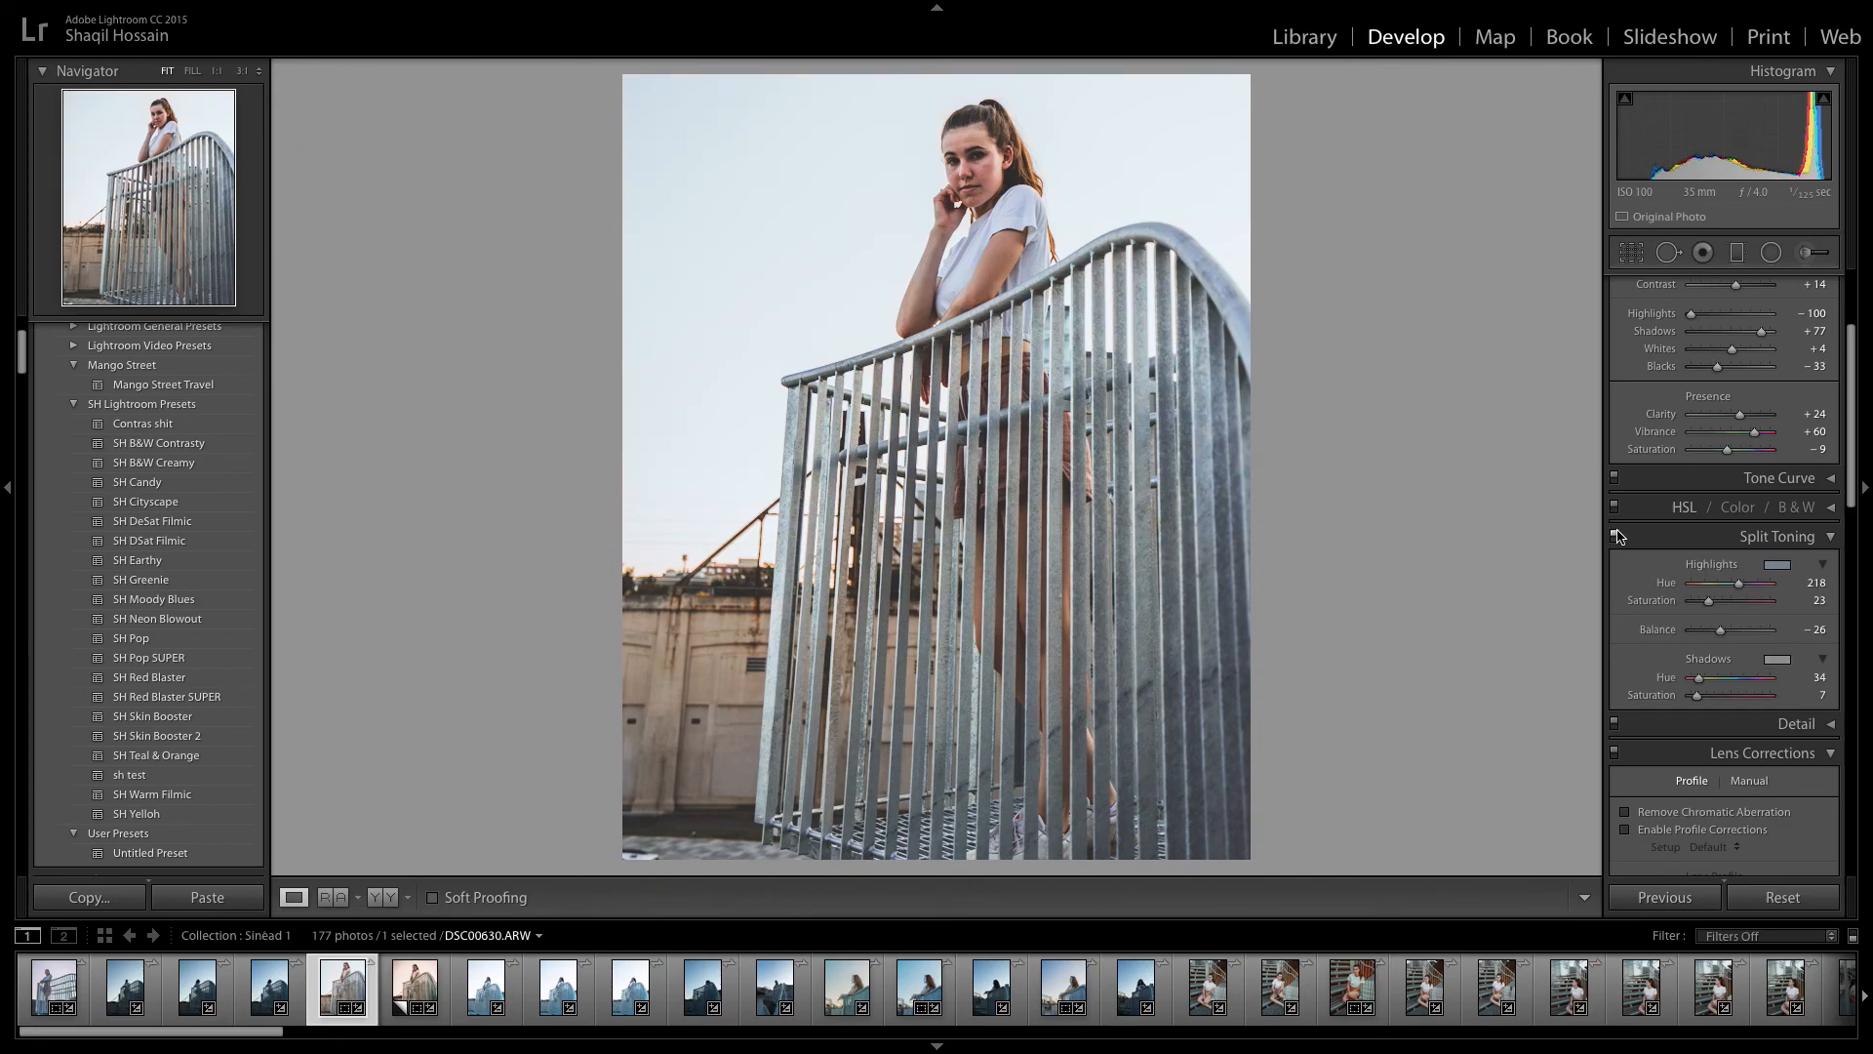
{"action": "left_click", "coordinate": [1775, 535]}
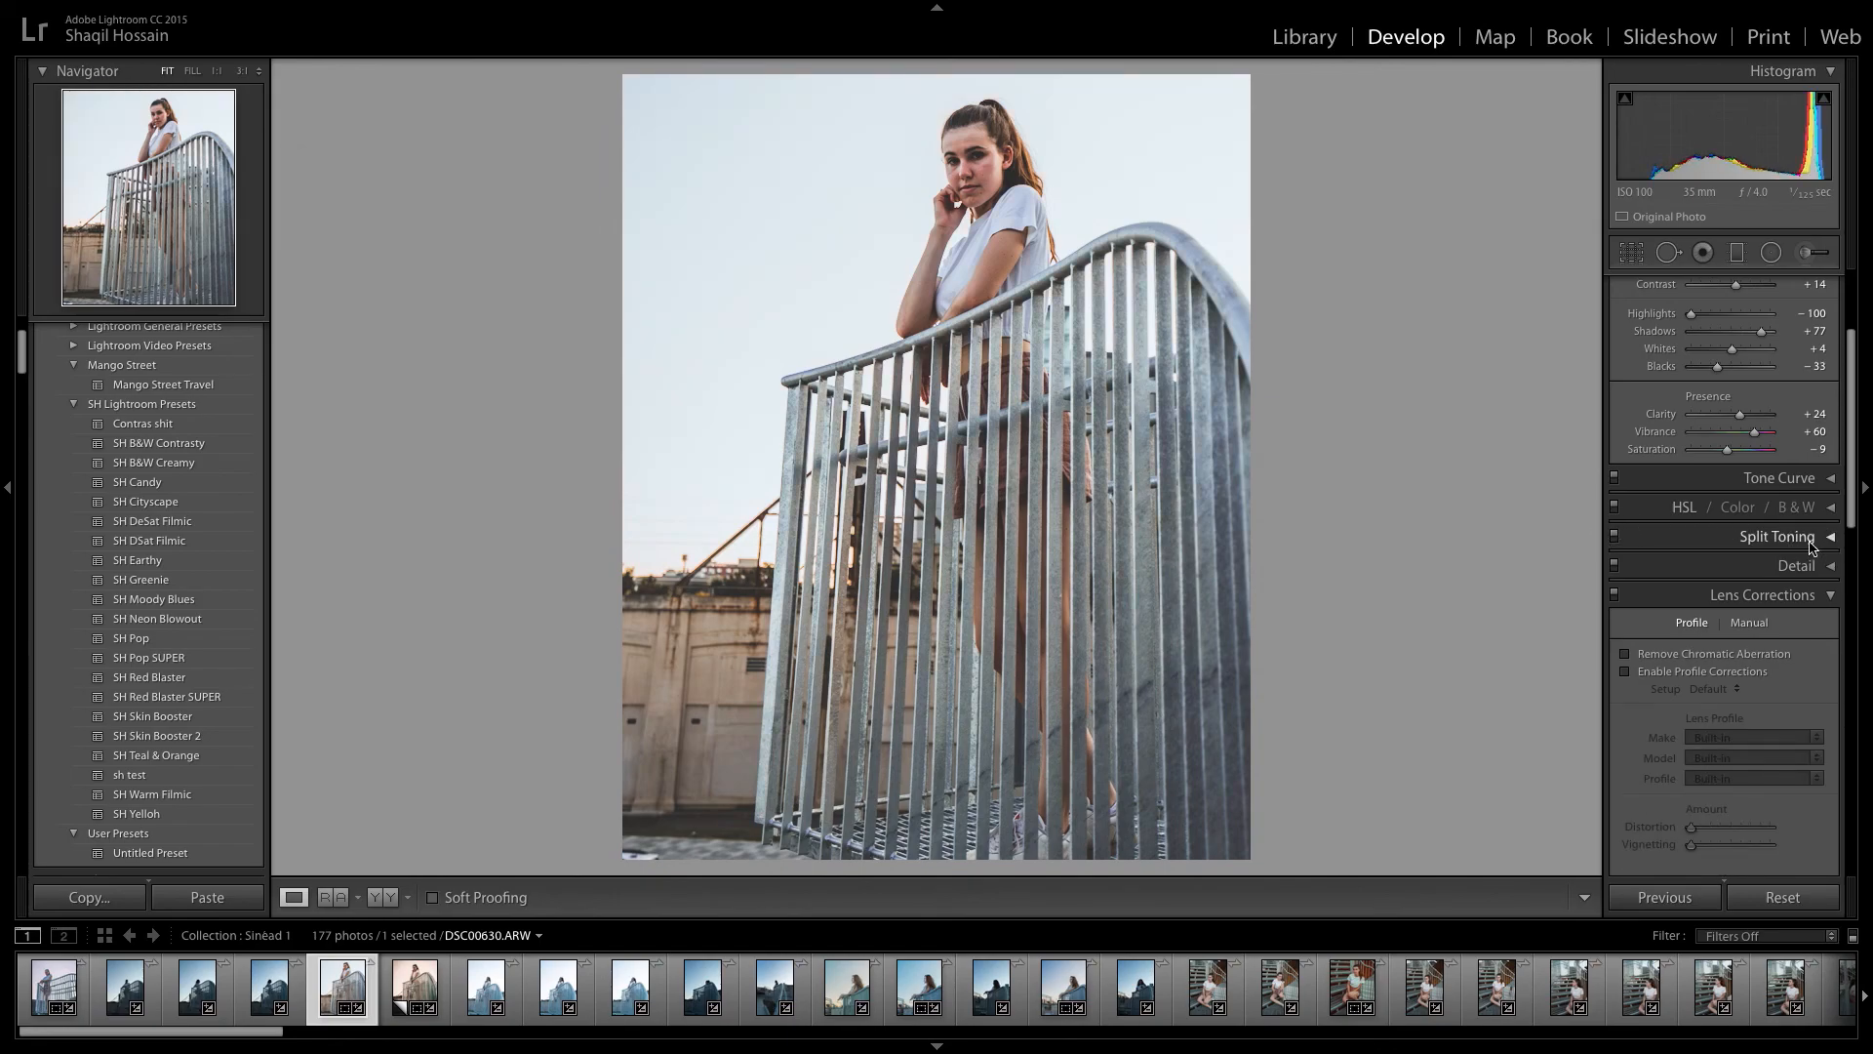
Enable the lens profile corrections for the photo.
{"action": "scroll", "coordinate": [1659, 576], "scroll_direction": "down", "scroll_amount": 2}
{"action": "left_click", "coordinate": [1642, 576]}
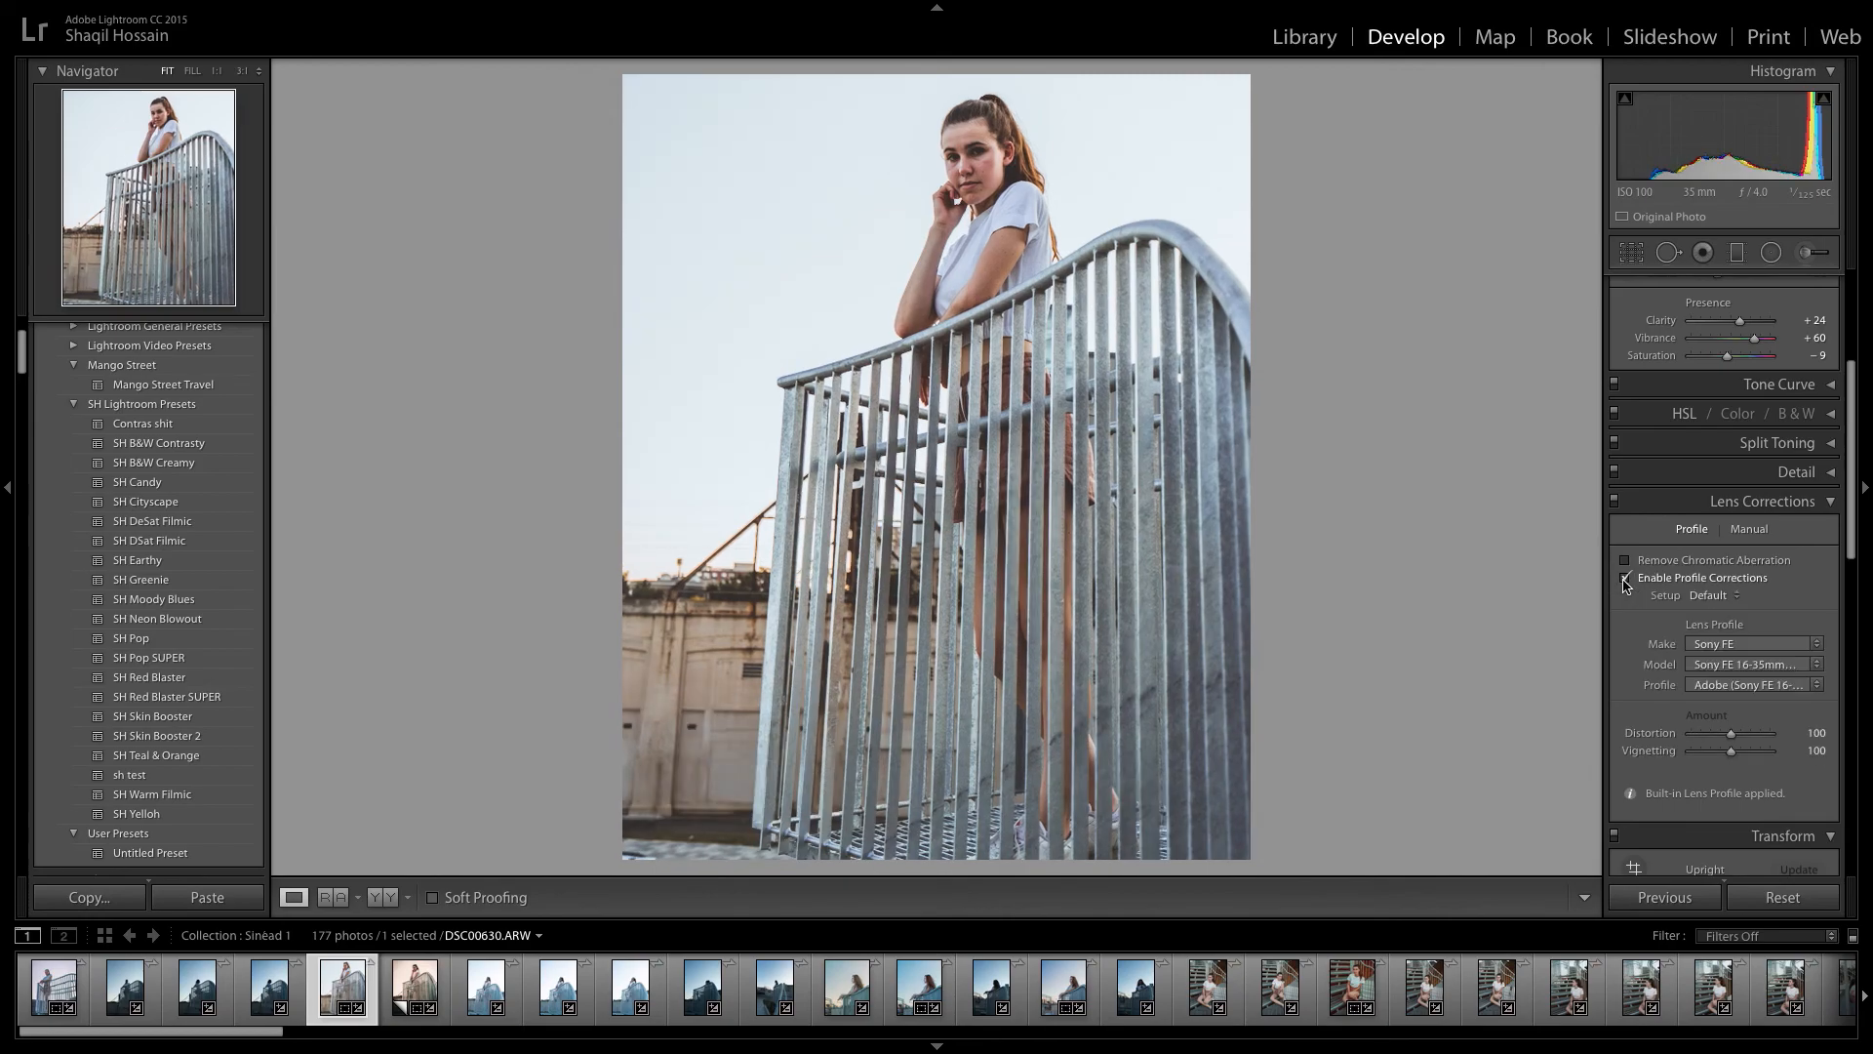
{"action": "left_click", "coordinate": [1807, 503]}
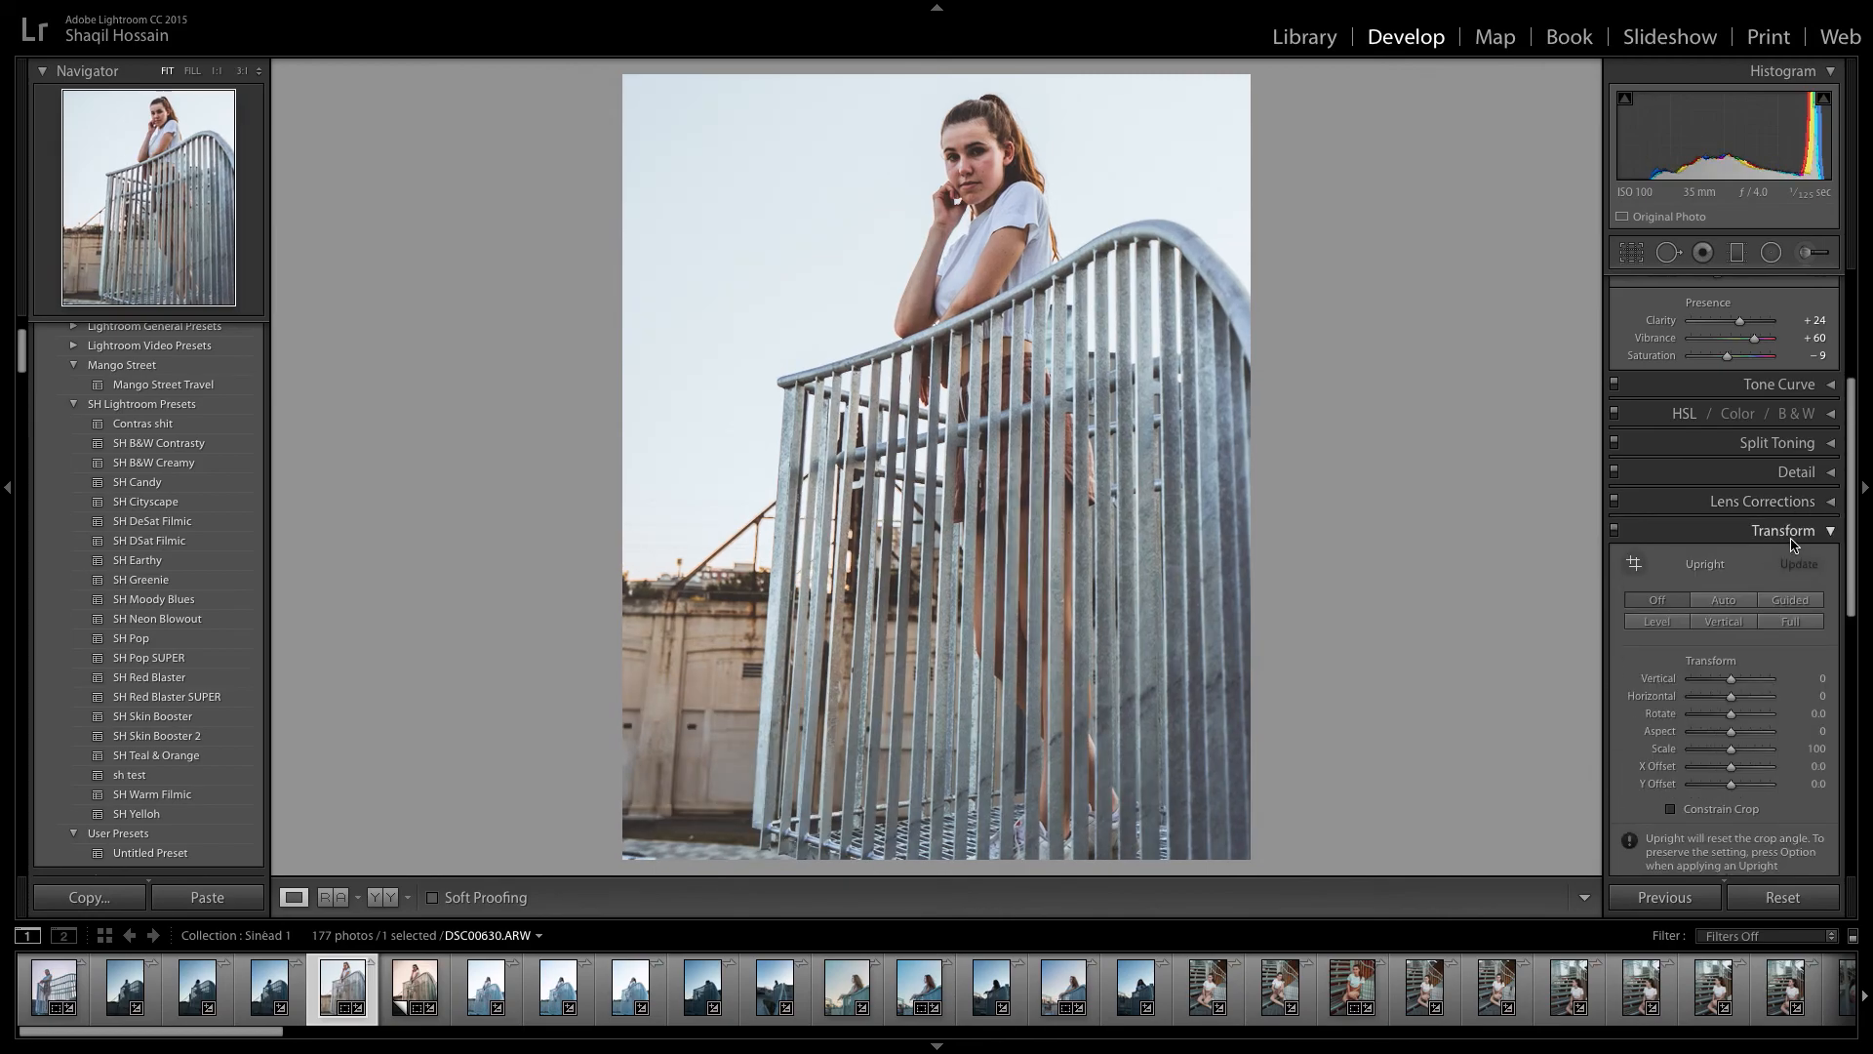
Add a post-crop vignette with Amount −9, Midpoint 46 and Feather 43.
{"action": "left_click", "coordinate": [1792, 539]}
{"action": "left_click_drag", "start_coordinate": [1731, 625], "coordinate": [1726, 625]}
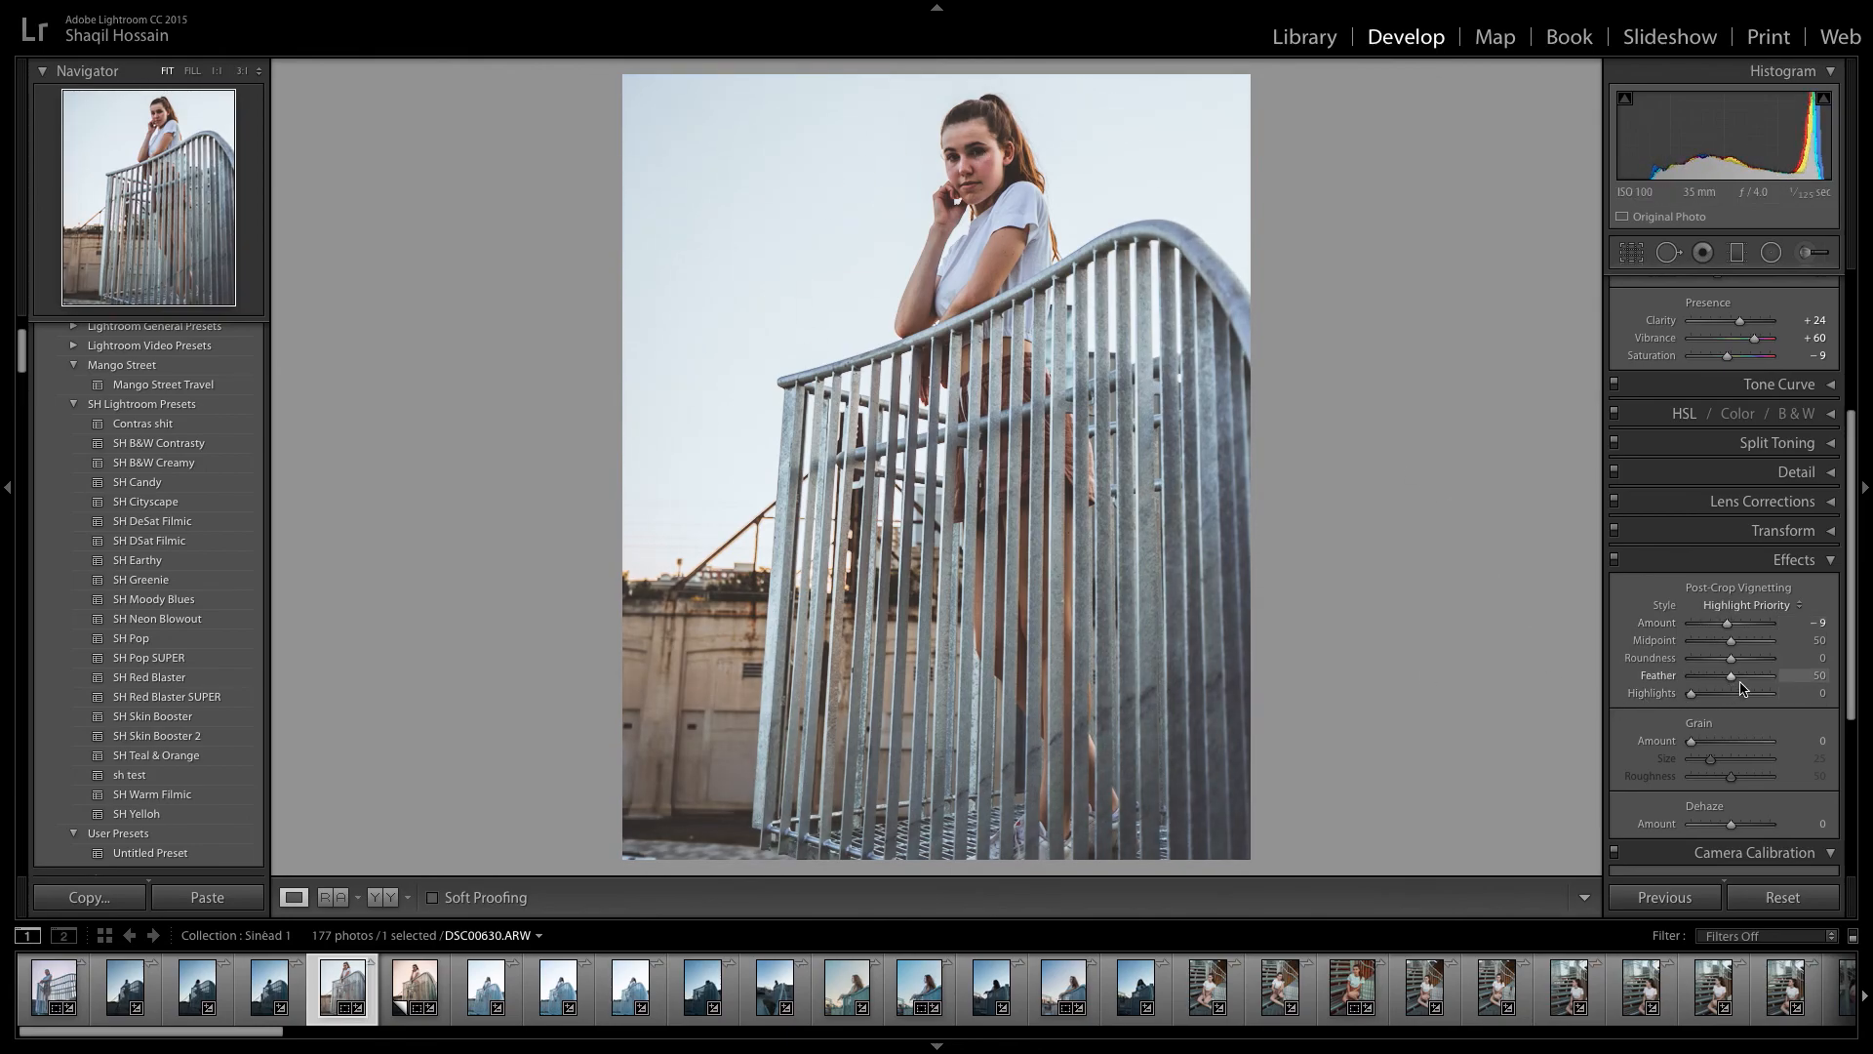
{"action": "left_click_drag", "start_coordinate": [1734, 683], "coordinate": [1726, 644]}
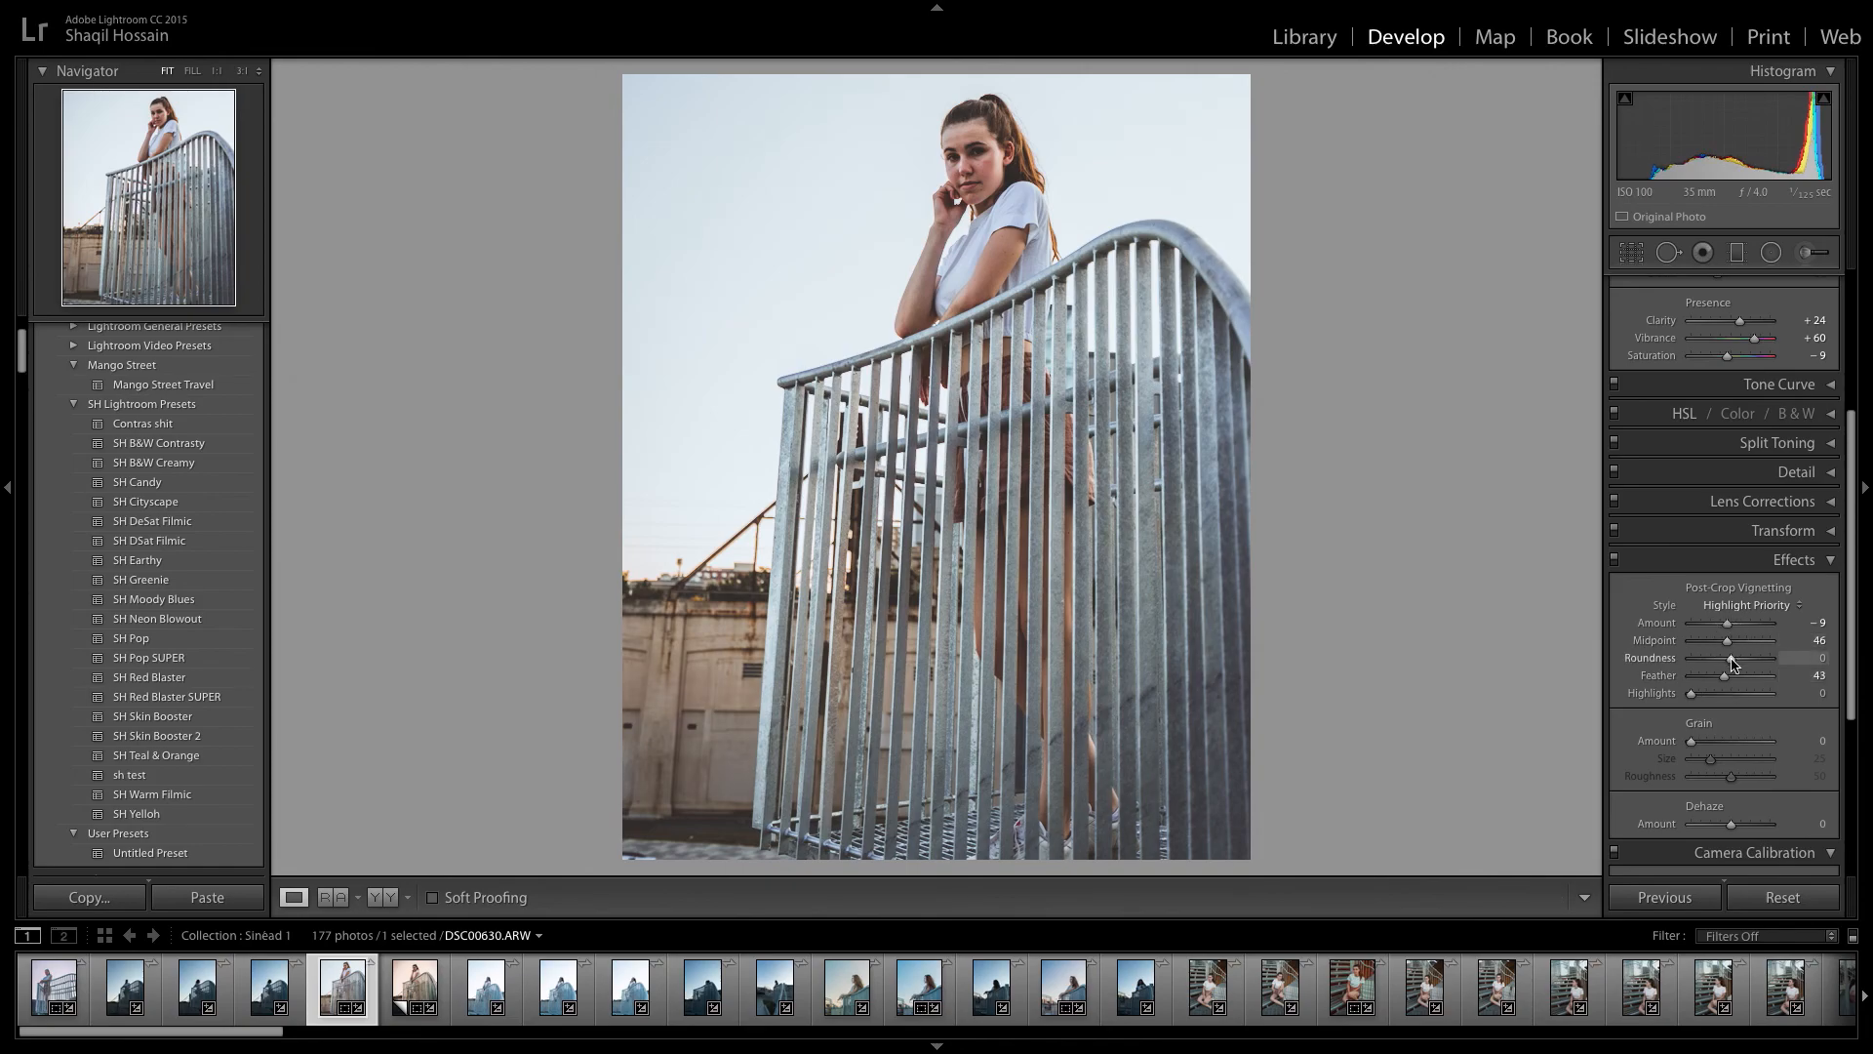
{"action": "left_click", "coordinate": [1706, 564]}
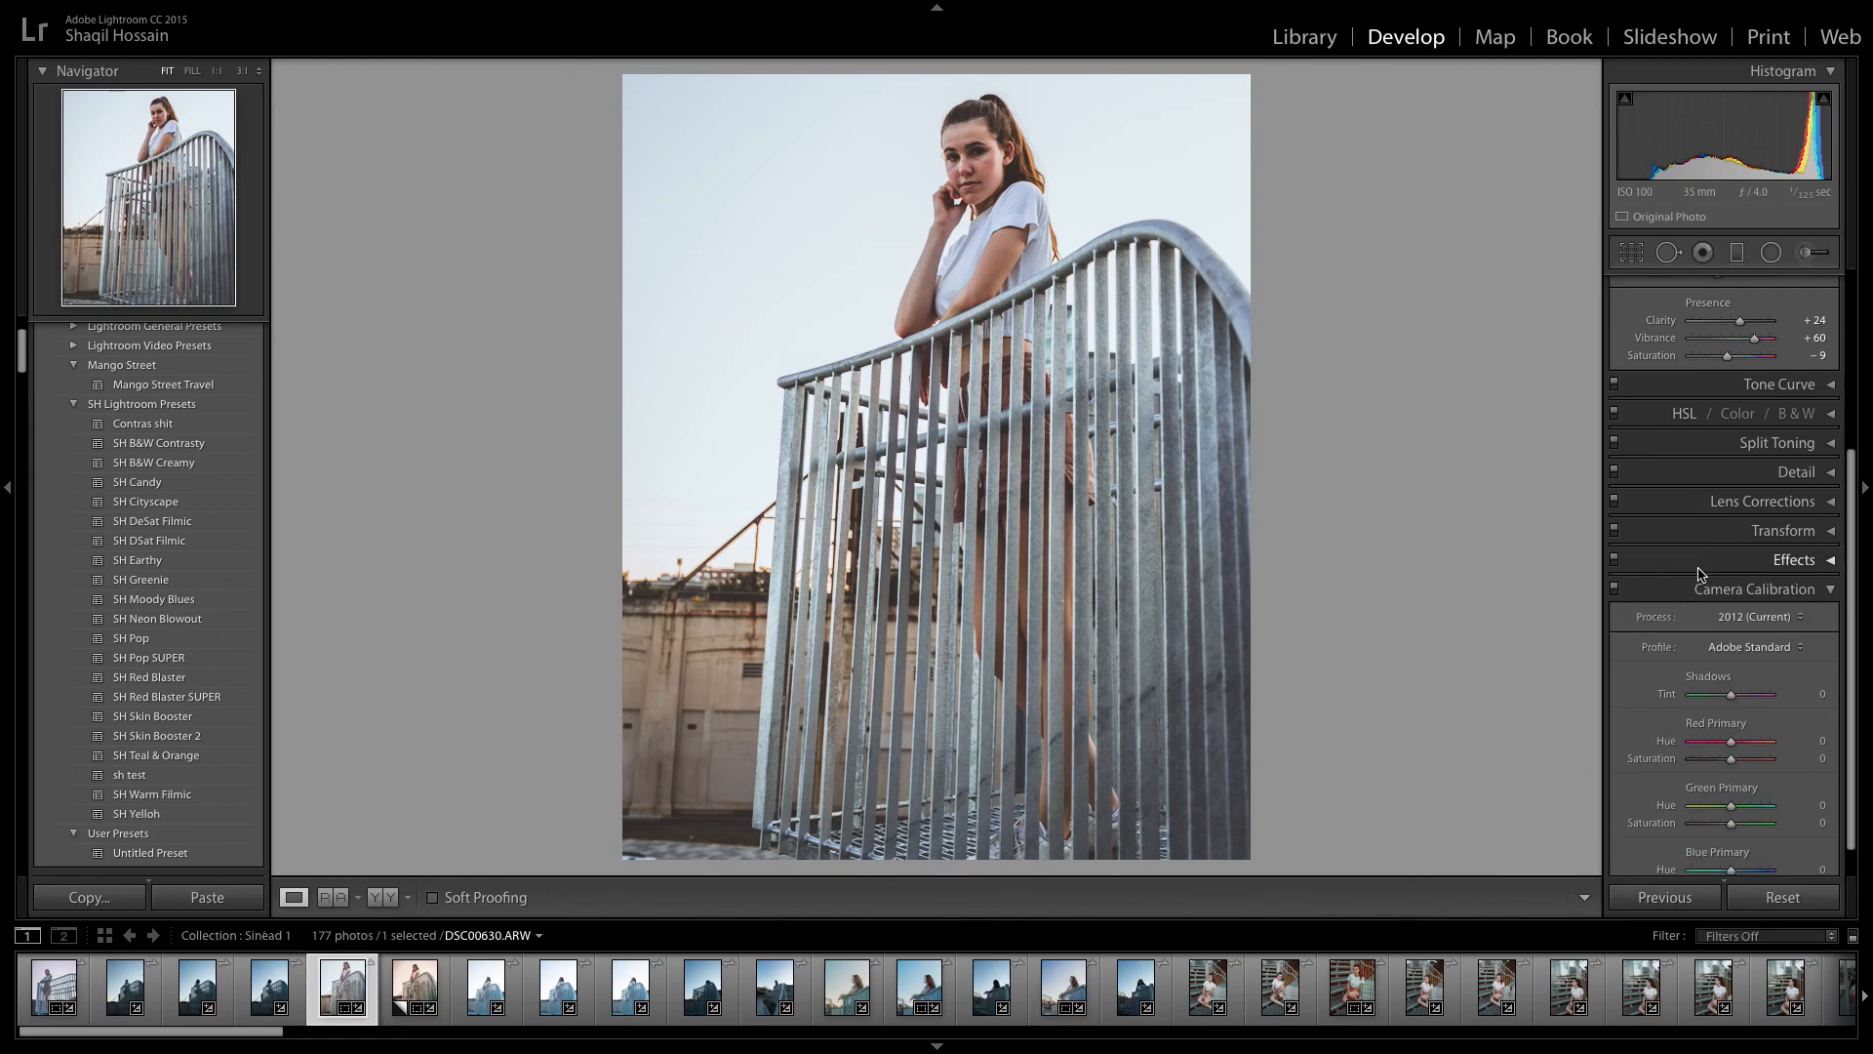
Set the camera calibration to Shadows Tint +27, Red Primary Hue −17 and Green Primary Hue +21, comparing the photo with calibration off.
{"action": "left_click_drag", "start_coordinate": [1730, 694], "coordinate": [1740, 809]}
{"action": "left_click", "coordinate": [1616, 591]}
{"action": "left_click", "coordinate": [1616, 592]}
{"action": "left_click_drag", "start_coordinate": [1725, 743], "coordinate": [1719, 766]}
{"action": "key", "text": "ctrl+z"}
{"action": "key", "text": "ctrl+z"}
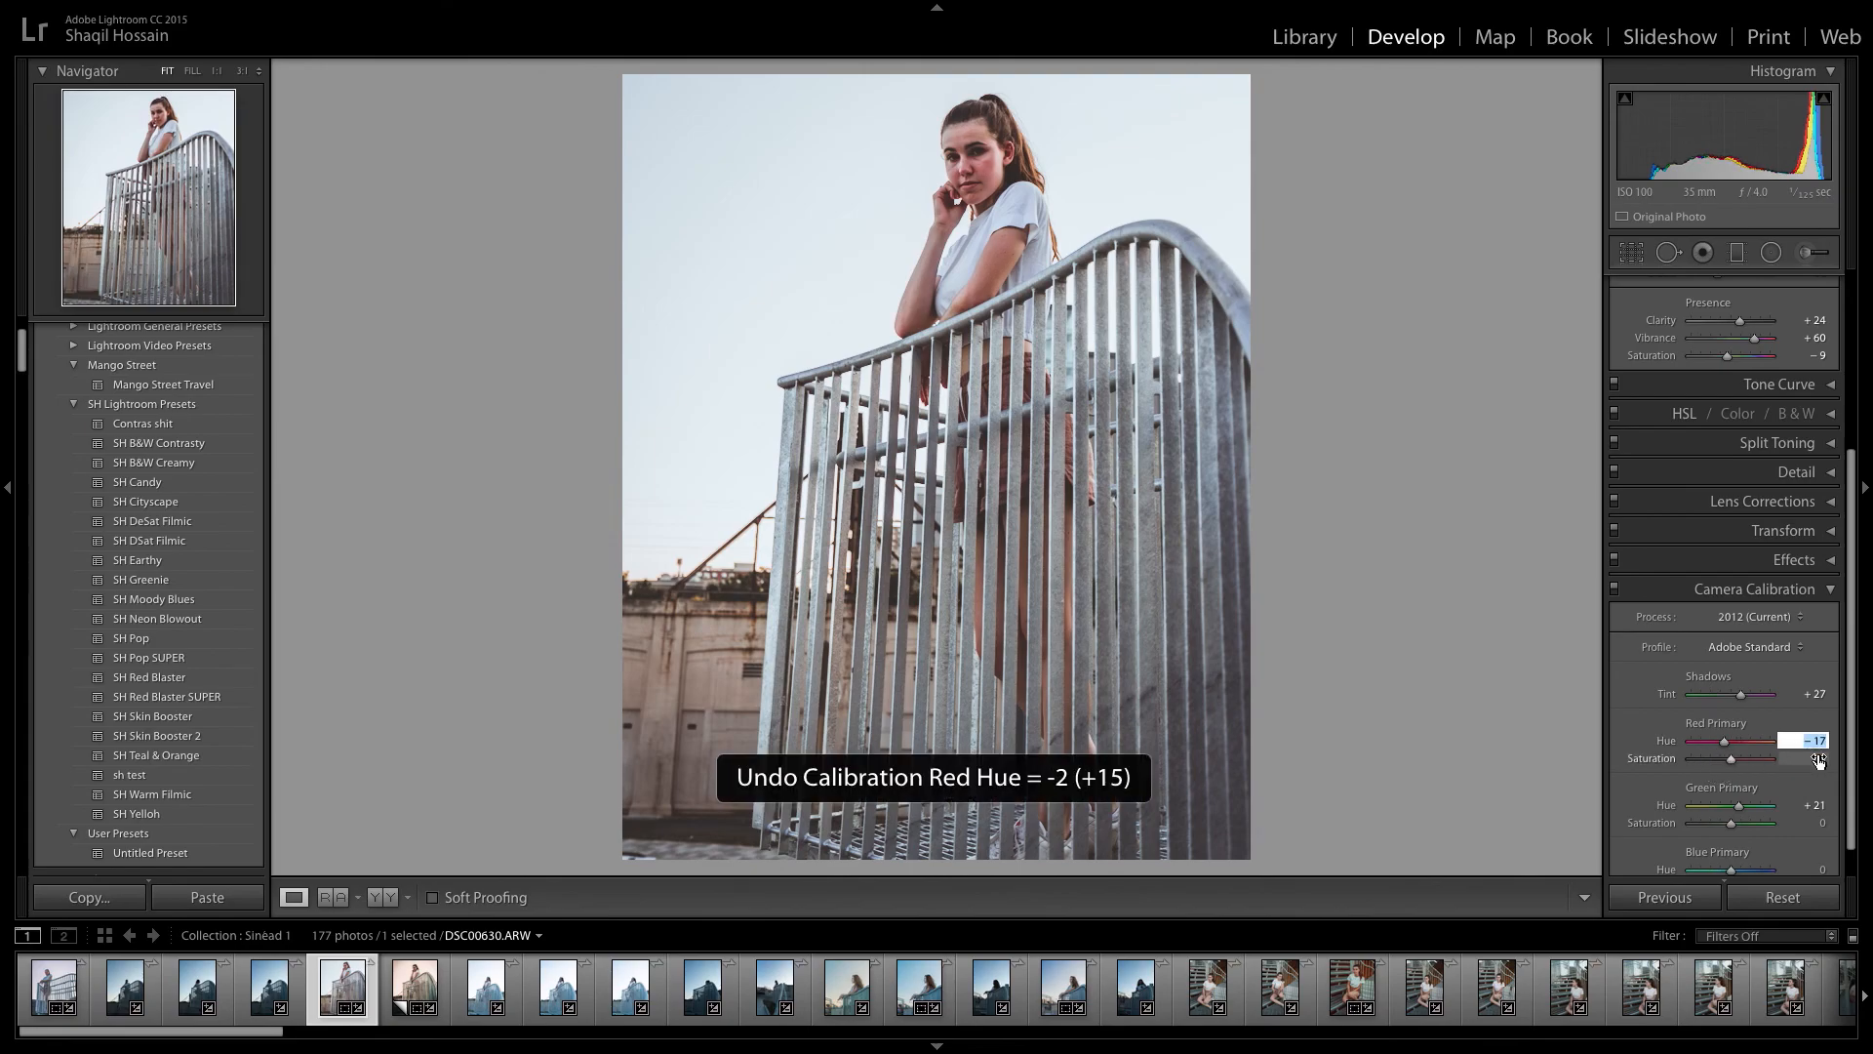
Reset the camera calibration's Red Primary and Green Primary hues to 0.
{"action": "type", "text": "0"}
{"action": "left_click", "coordinate": [1813, 803]}
{"action": "type", "text": "0"}
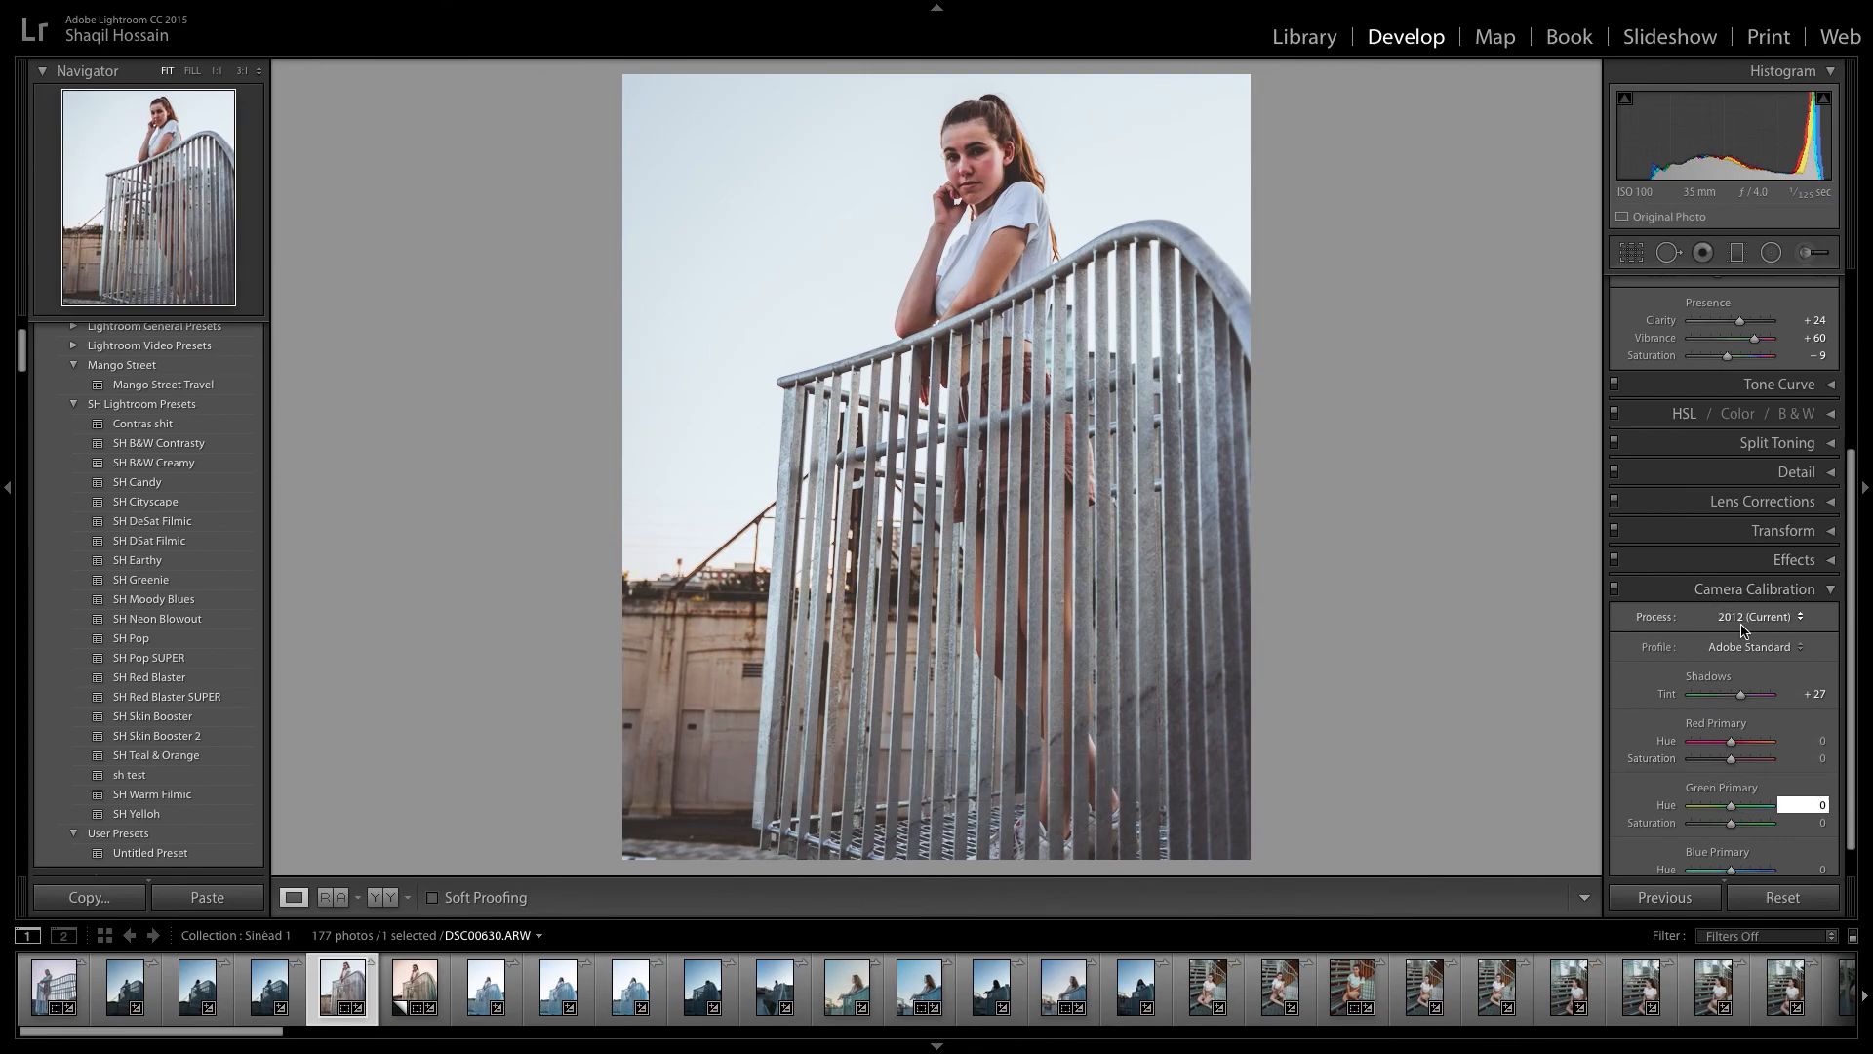
{"action": "key", "text": "Return"}
{"action": "left_click", "coordinate": [1702, 591]}
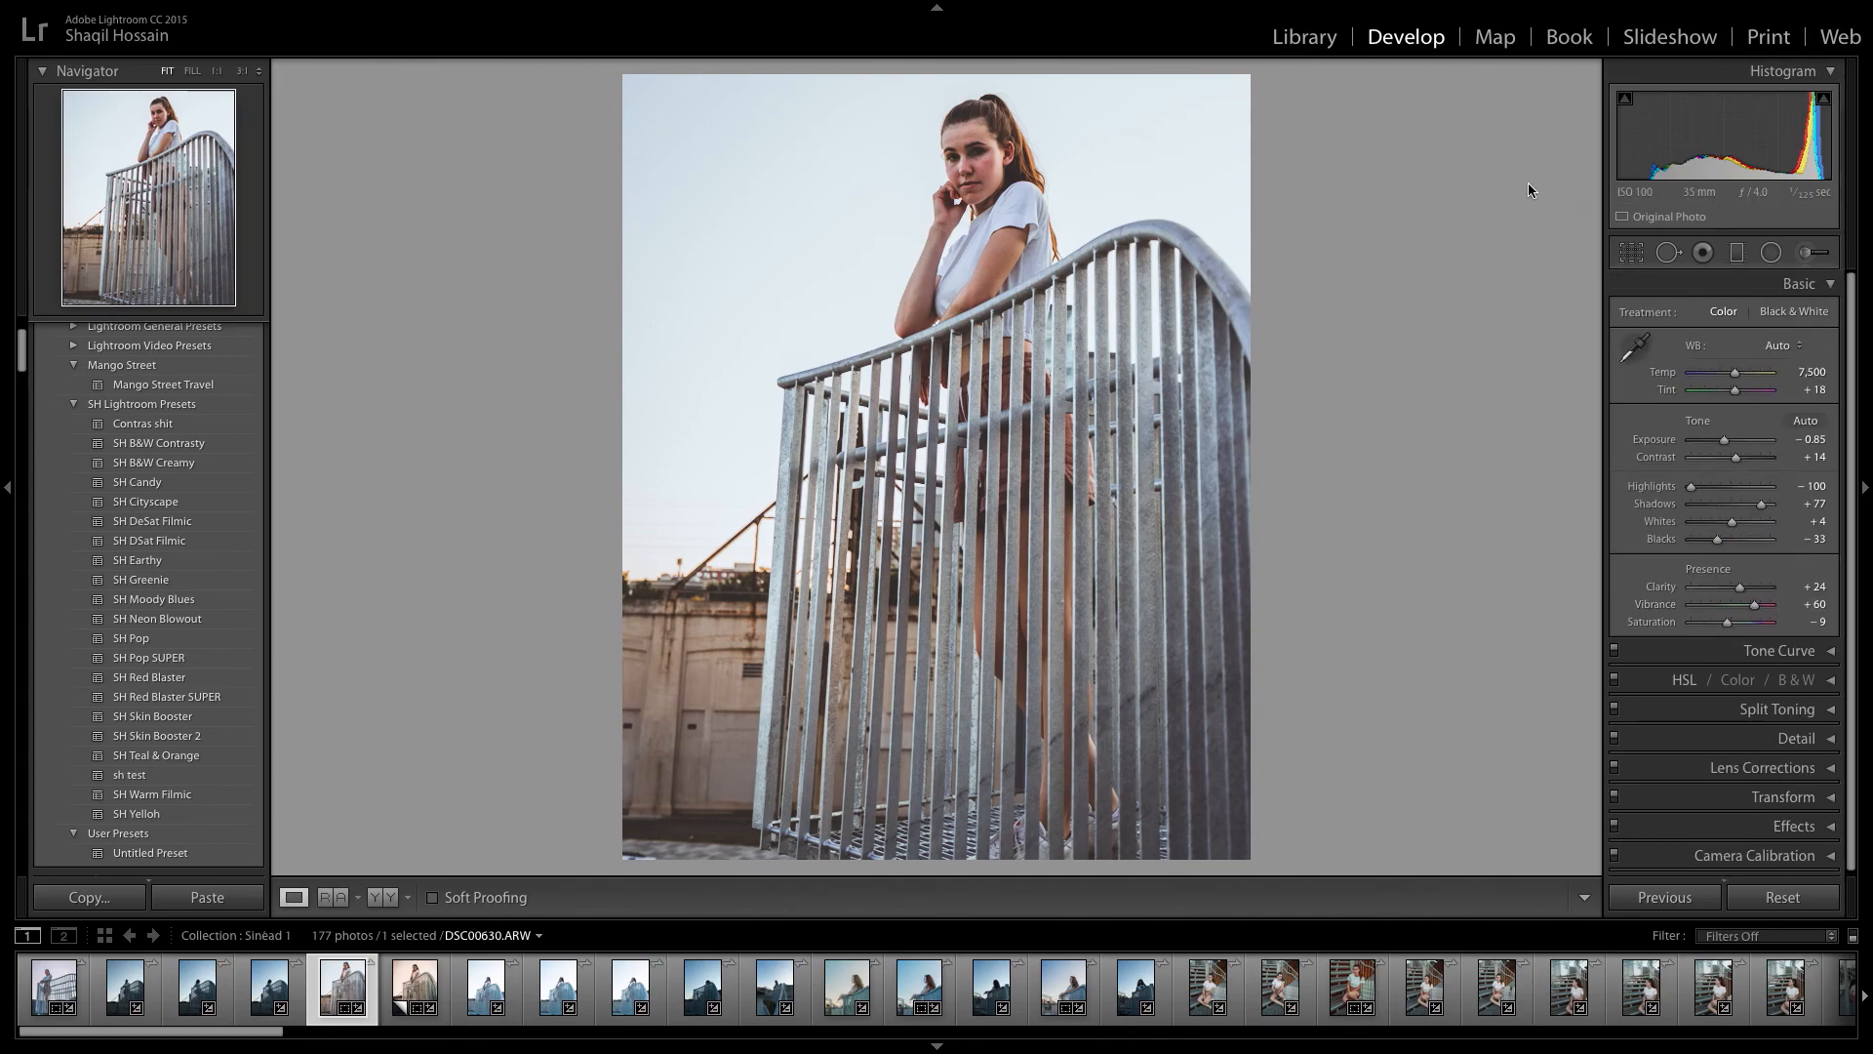
Paint an adjustment brush mask over both of the woman's eyes with brush size 4.0 and density 28.
{"action": "left_click", "coordinate": [980, 156]}
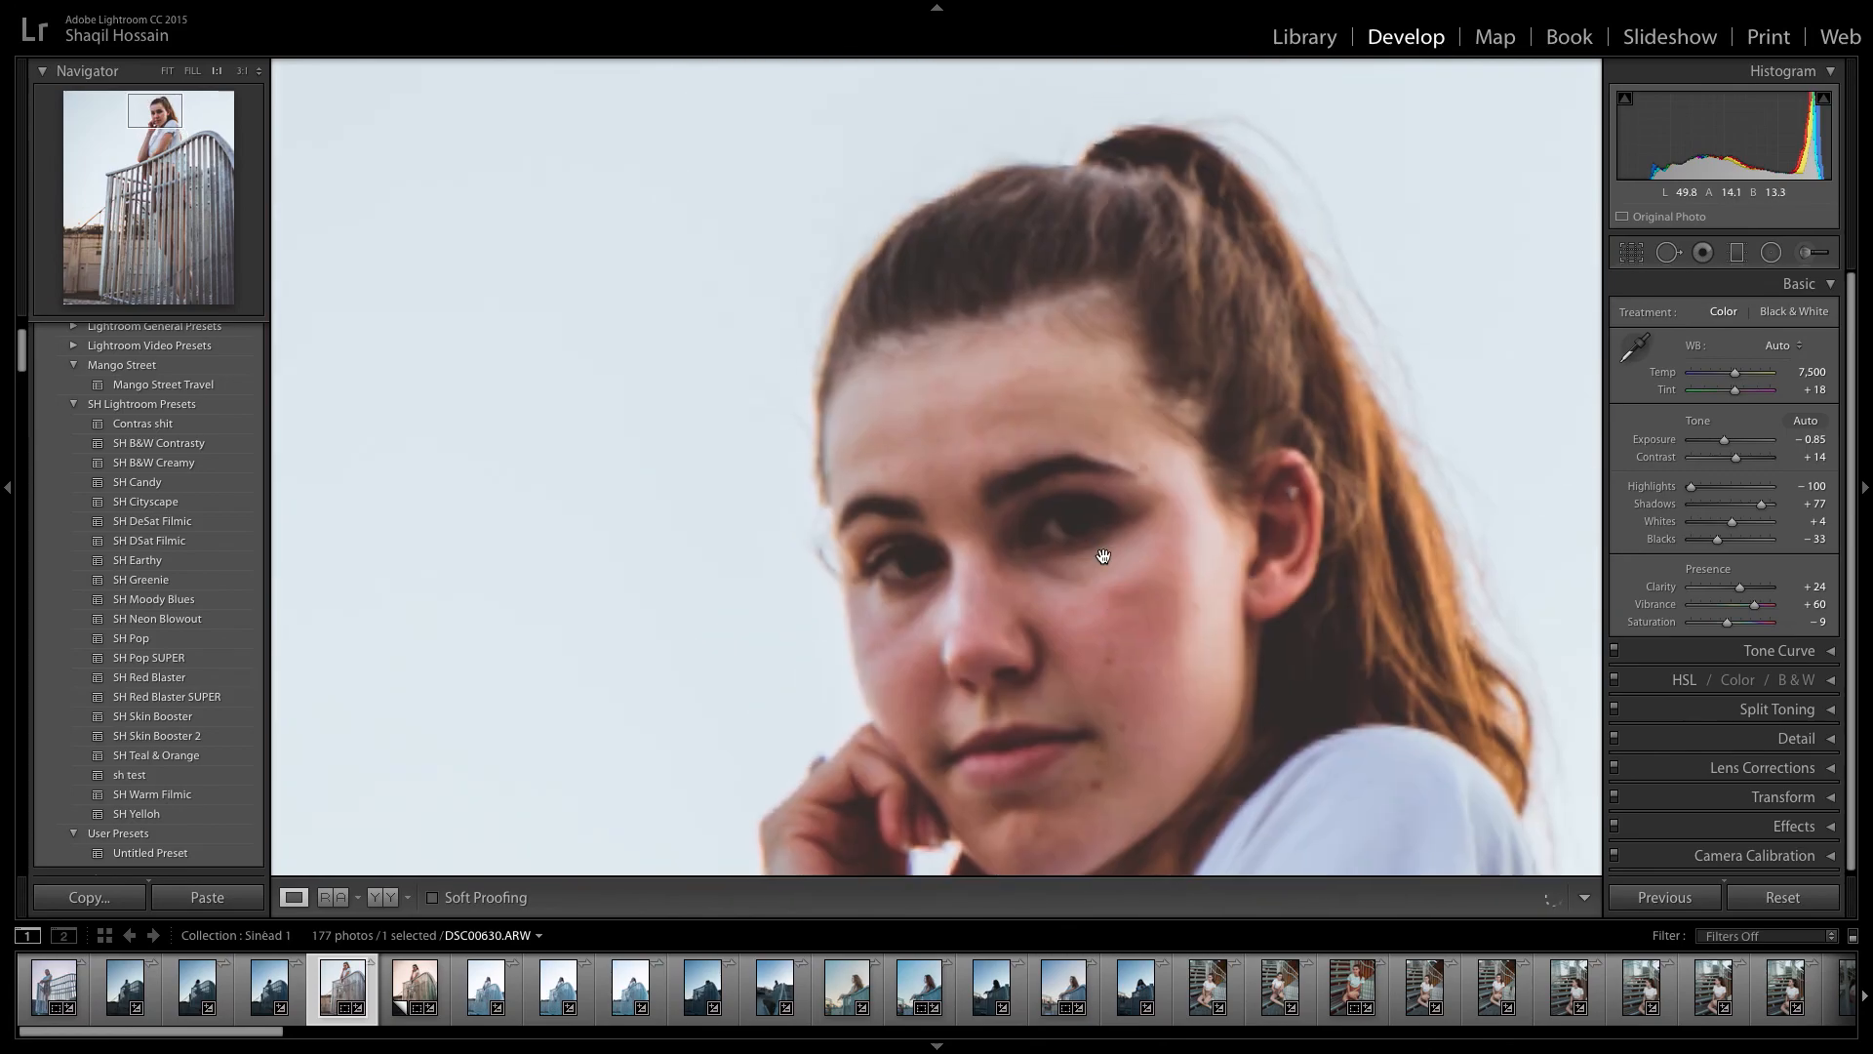
{"action": "left_click_drag", "start_coordinate": [1102, 529], "coordinate": [1112, 627]}
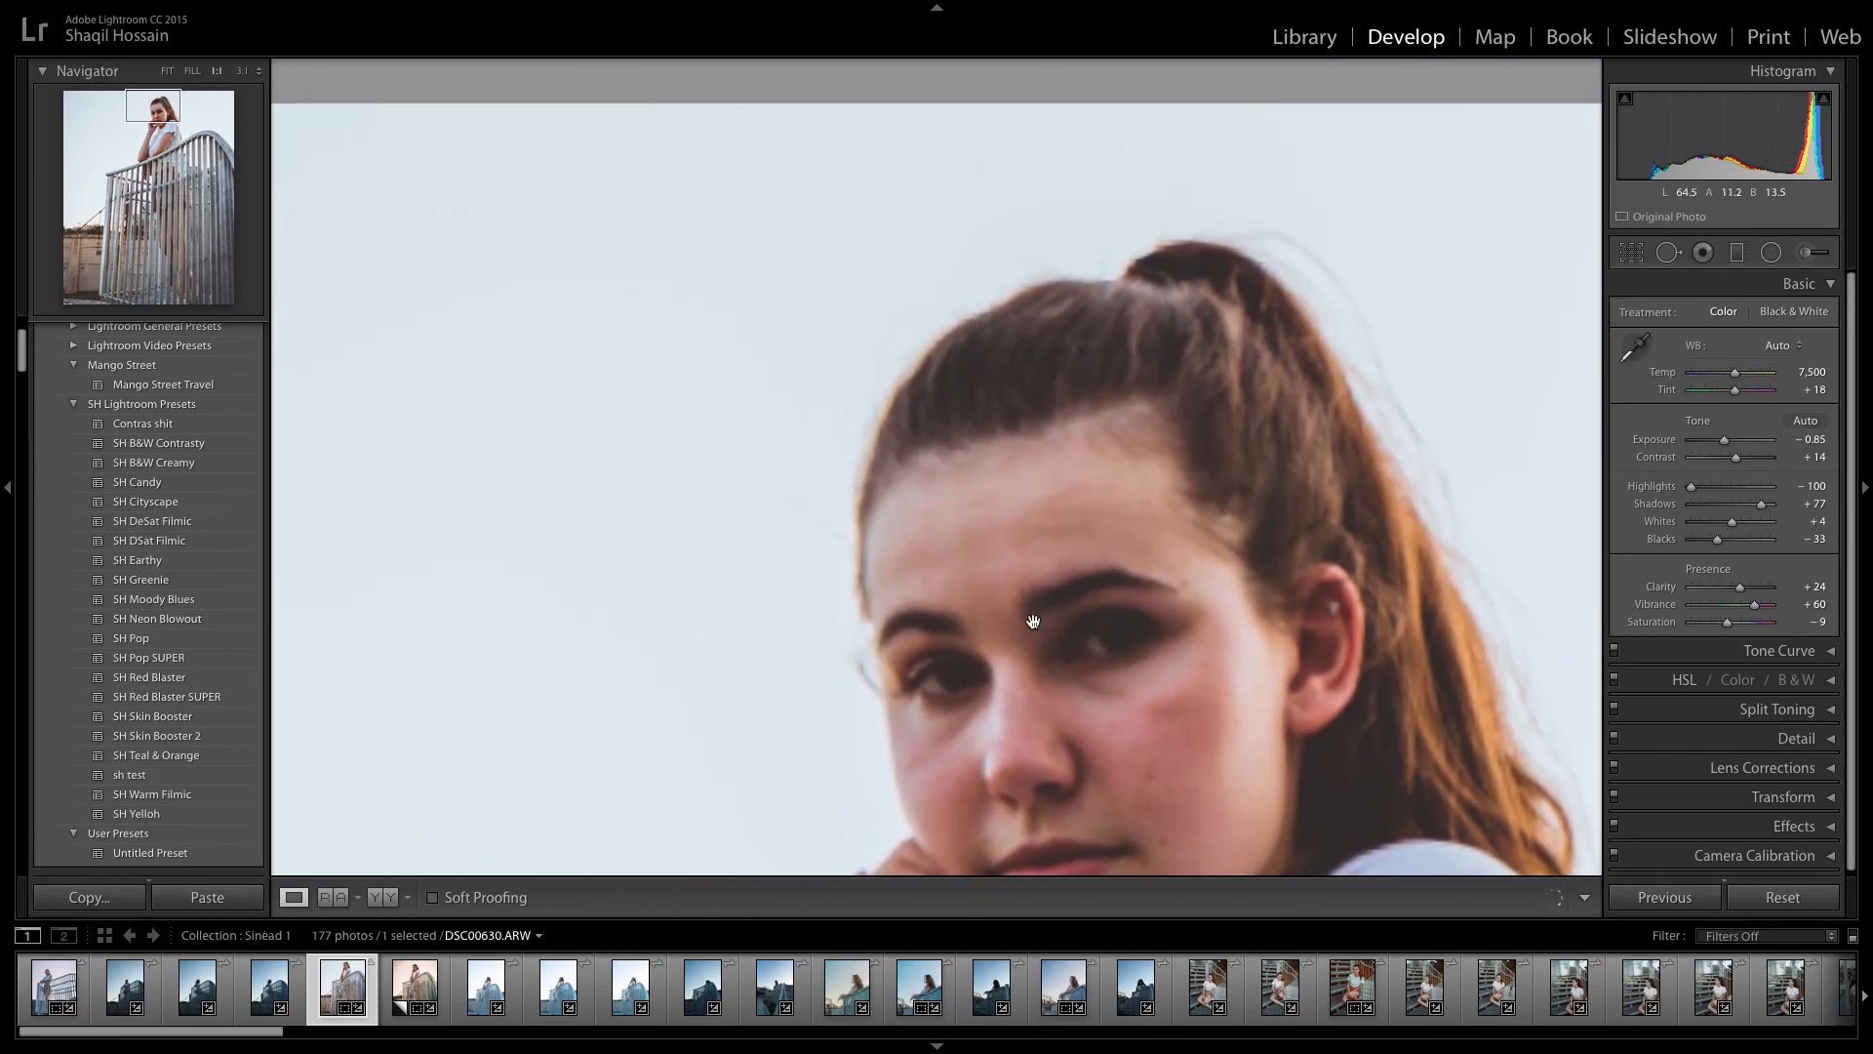
{"action": "key", "text": "k"}
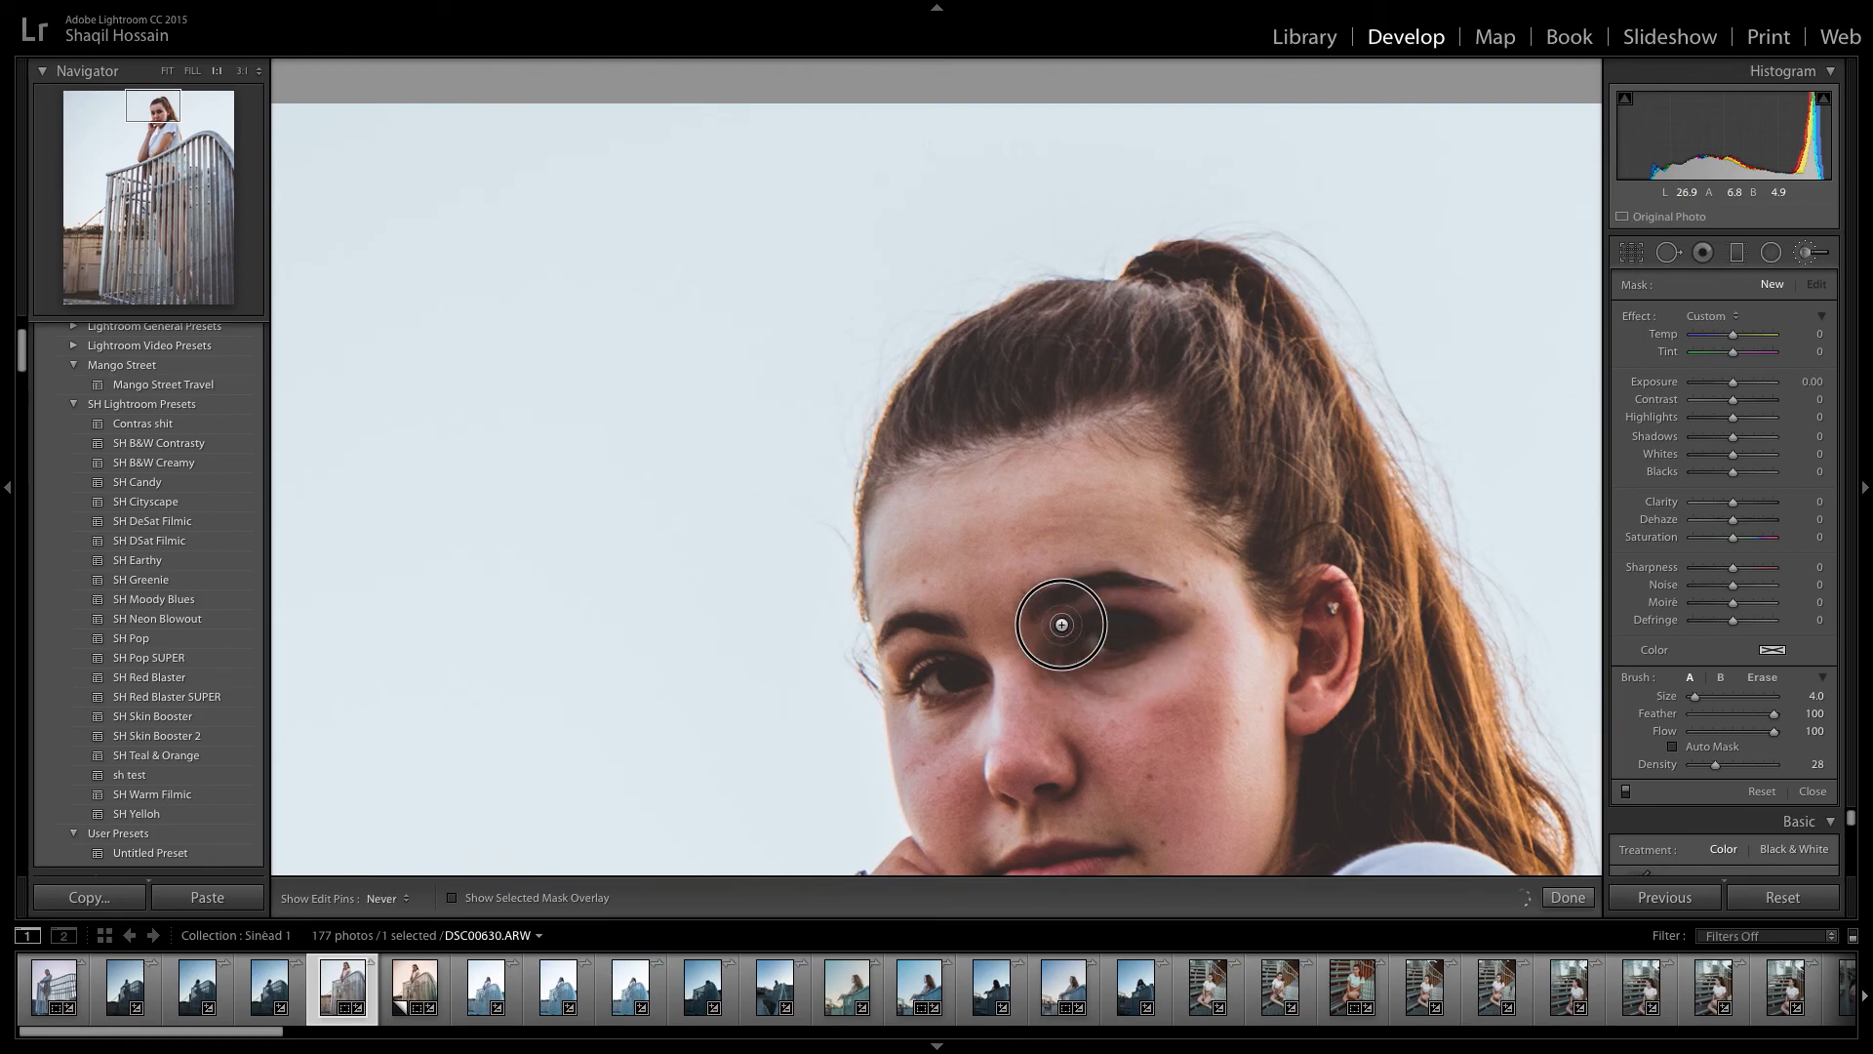
{"action": "mouse_move", "coordinate": [1137, 654]}
{"action": "left_mouse_down"}
{"action": "mouse_move", "coordinate": [1085, 676]}
{"action": "mouse_move", "coordinate": [1094, 621]}
{"action": "mouse_move", "coordinate": [1149, 632]}
{"action": "mouse_move", "coordinate": [1073, 678]}
{"action": "left_mouse_up"}
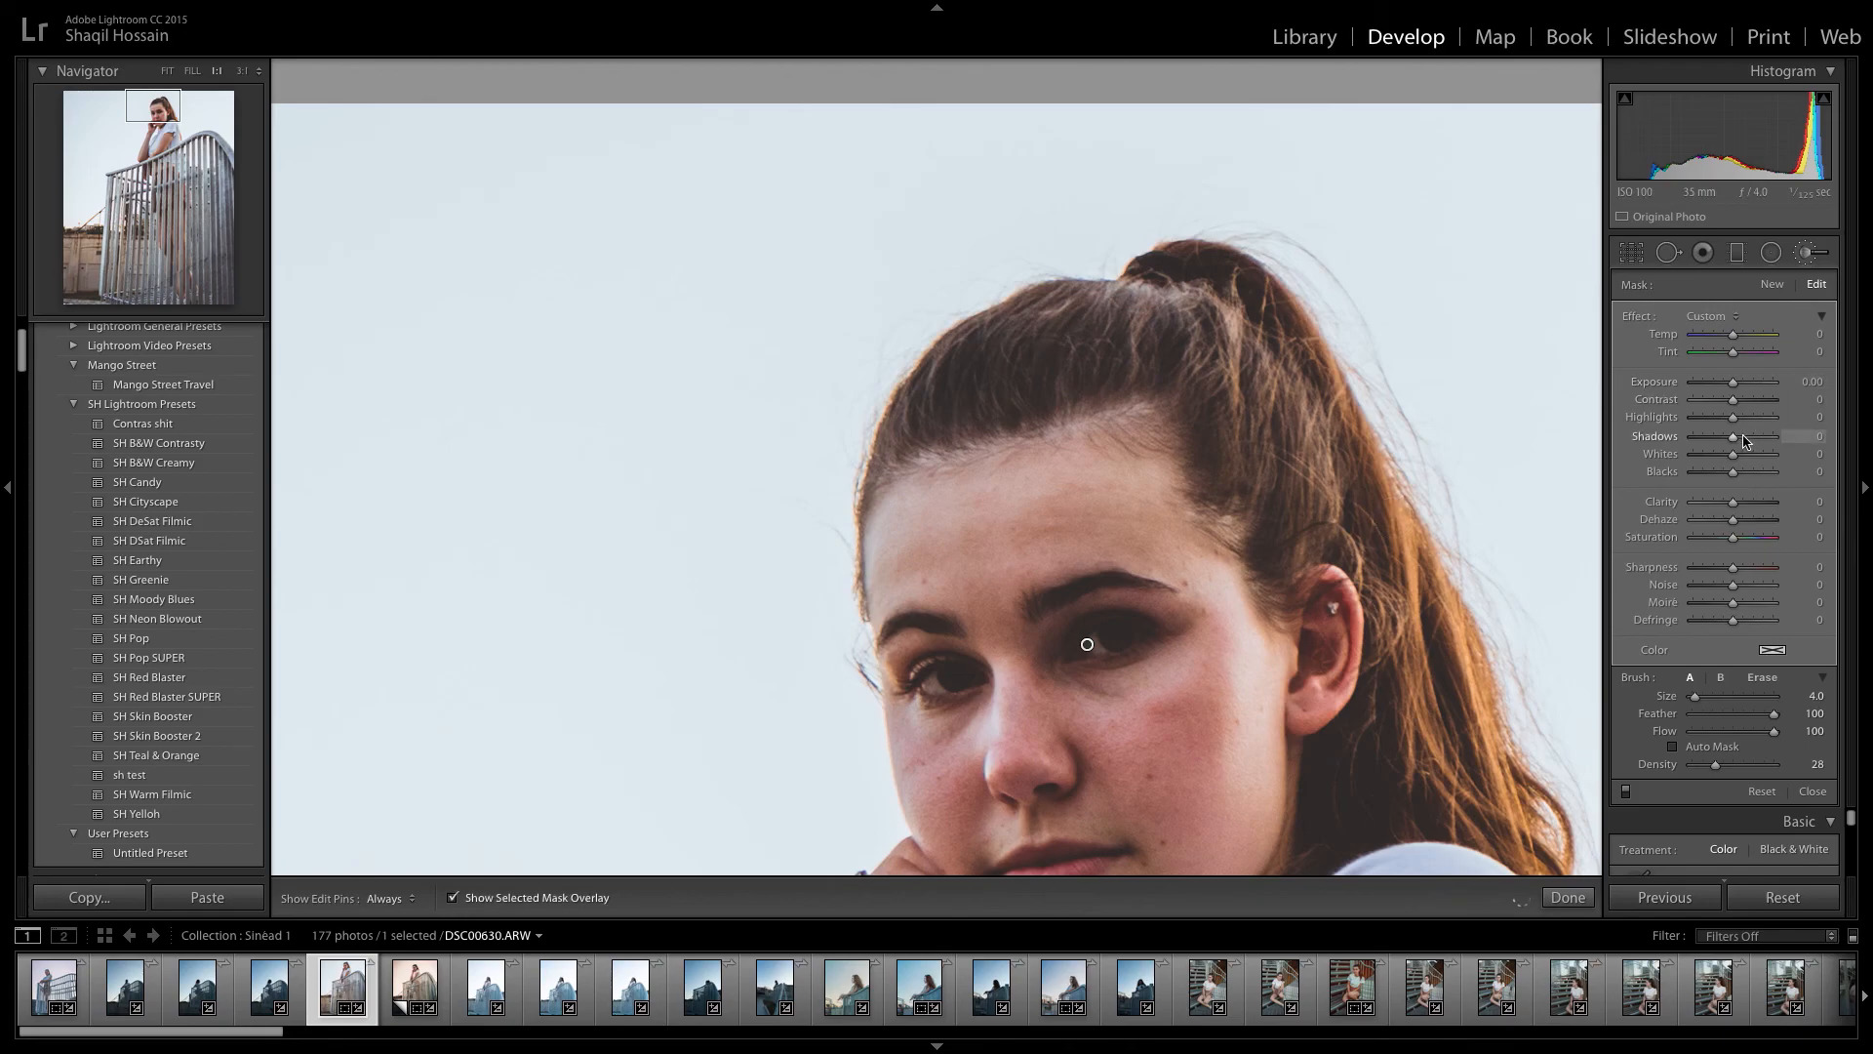
{"action": "mouse_move", "coordinate": [1189, 648]}
{"action": "left_mouse_down"}
{"action": "mouse_move", "coordinate": [1173, 628]}
{"action": "mouse_move", "coordinate": [1058, 648]}
{"action": "mouse_move", "coordinate": [1099, 640]}
{"action": "mouse_move", "coordinate": [1069, 627]}
{"action": "left_mouse_up"}
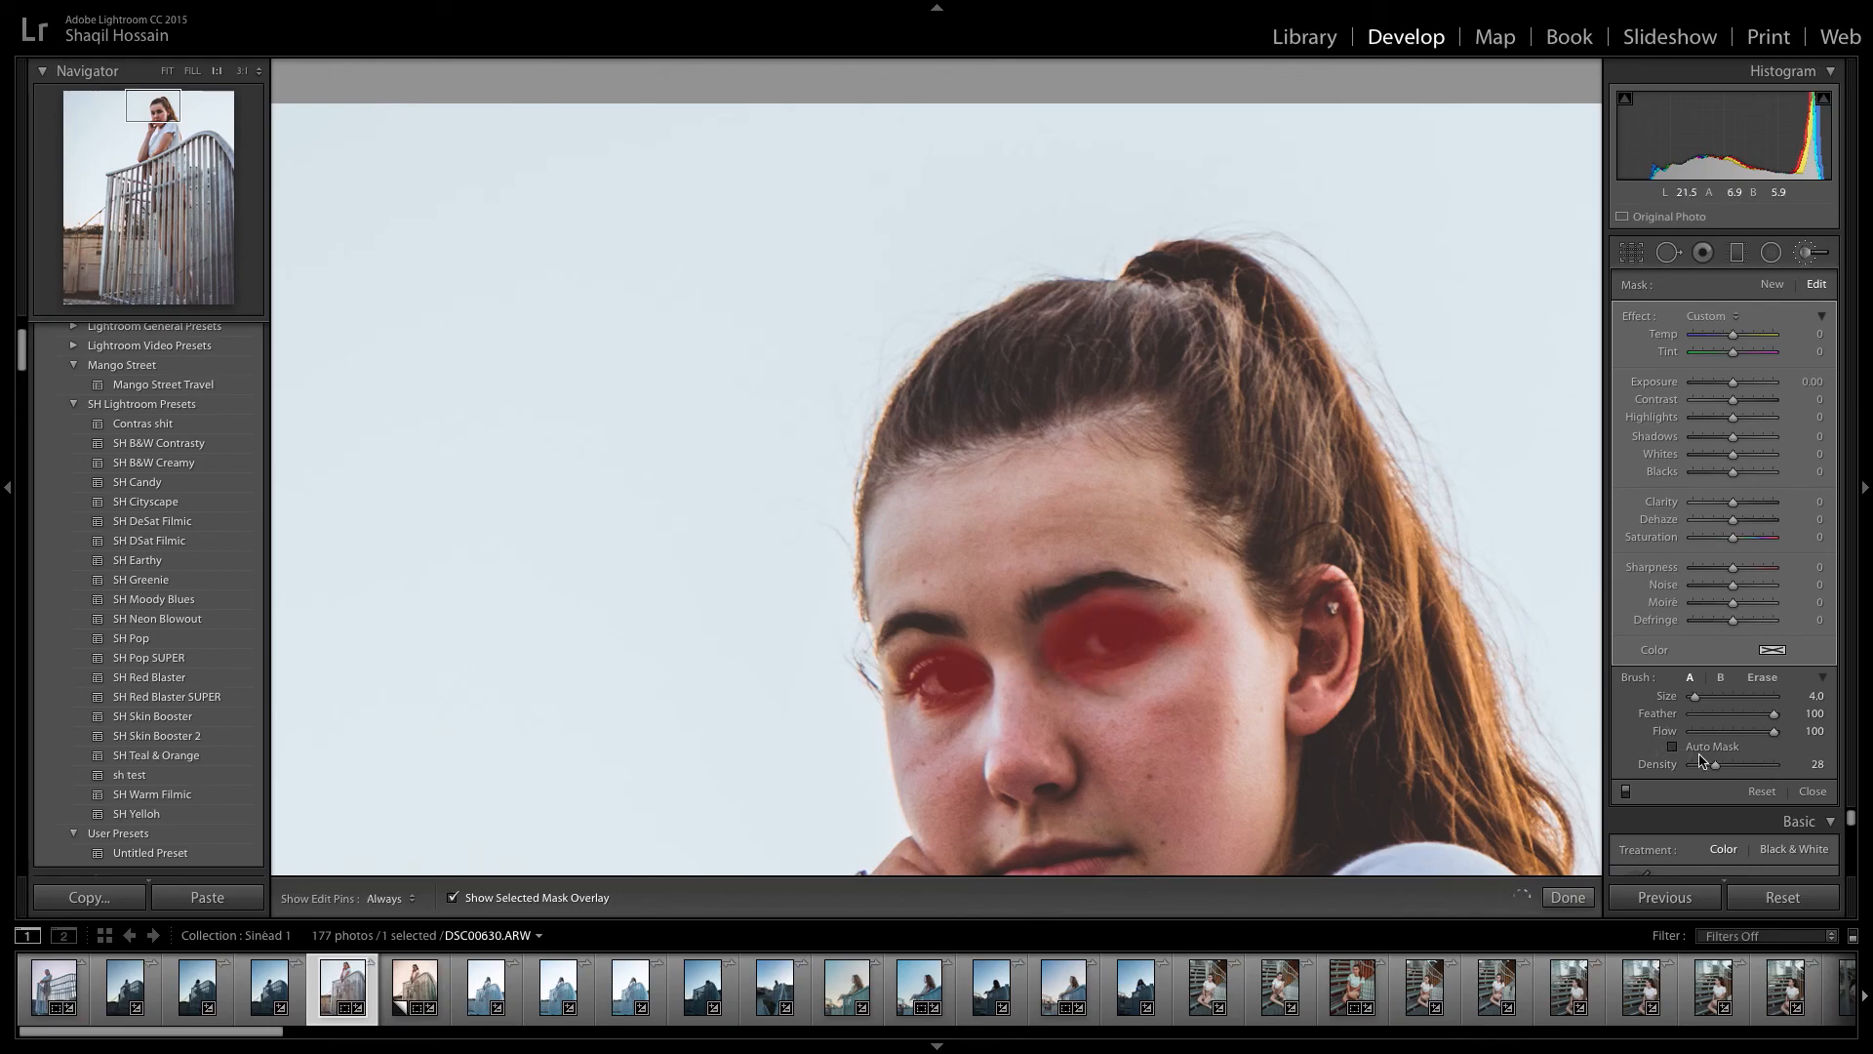
{"action": "left_click_drag", "start_coordinate": [932, 661], "coordinate": [918, 677]}
Build up the mask over both eyes with additional strokes at brush densities 58, 100 and 76, and hide the mask overlay.
{"action": "left_click", "coordinate": [1740, 764]}
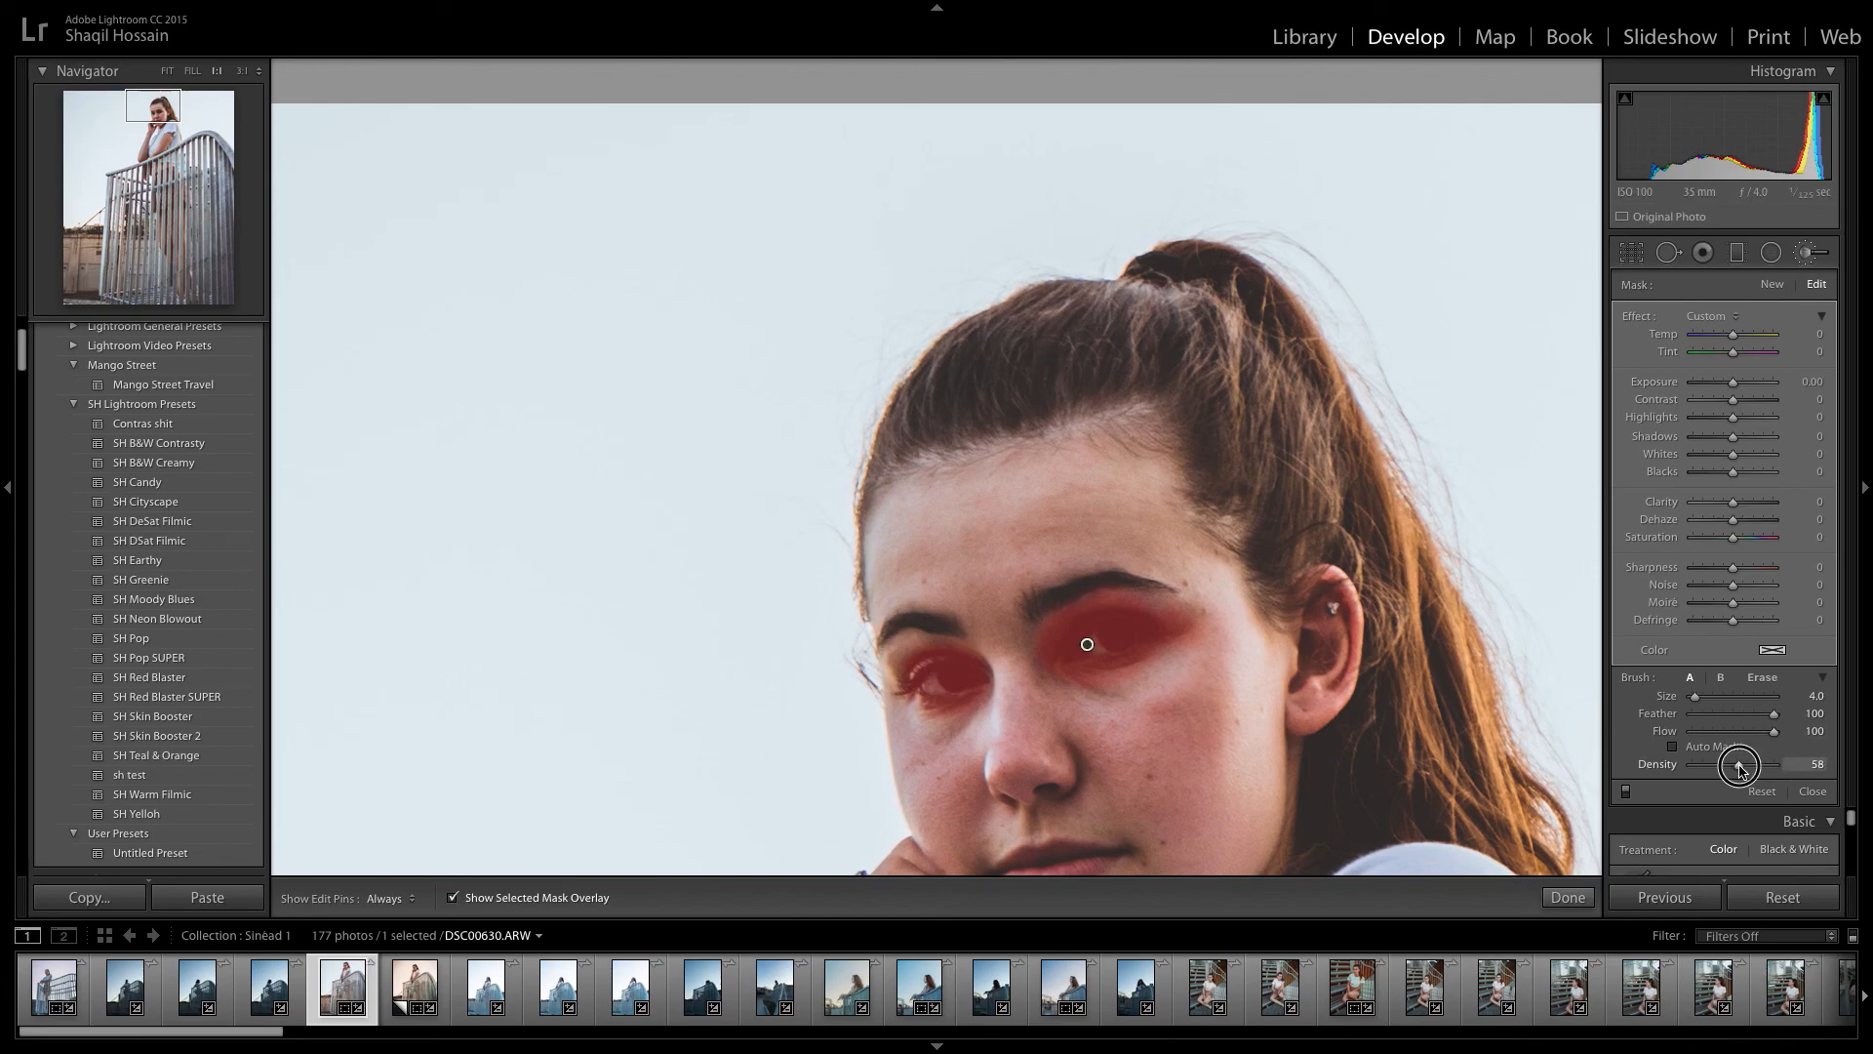
{"action": "mouse_move", "coordinate": [944, 674]}
{"action": "left_mouse_down"}
{"action": "mouse_move", "coordinate": [928, 670]}
{"action": "mouse_move", "coordinate": [970, 673]}
{"action": "left_mouse_up"}
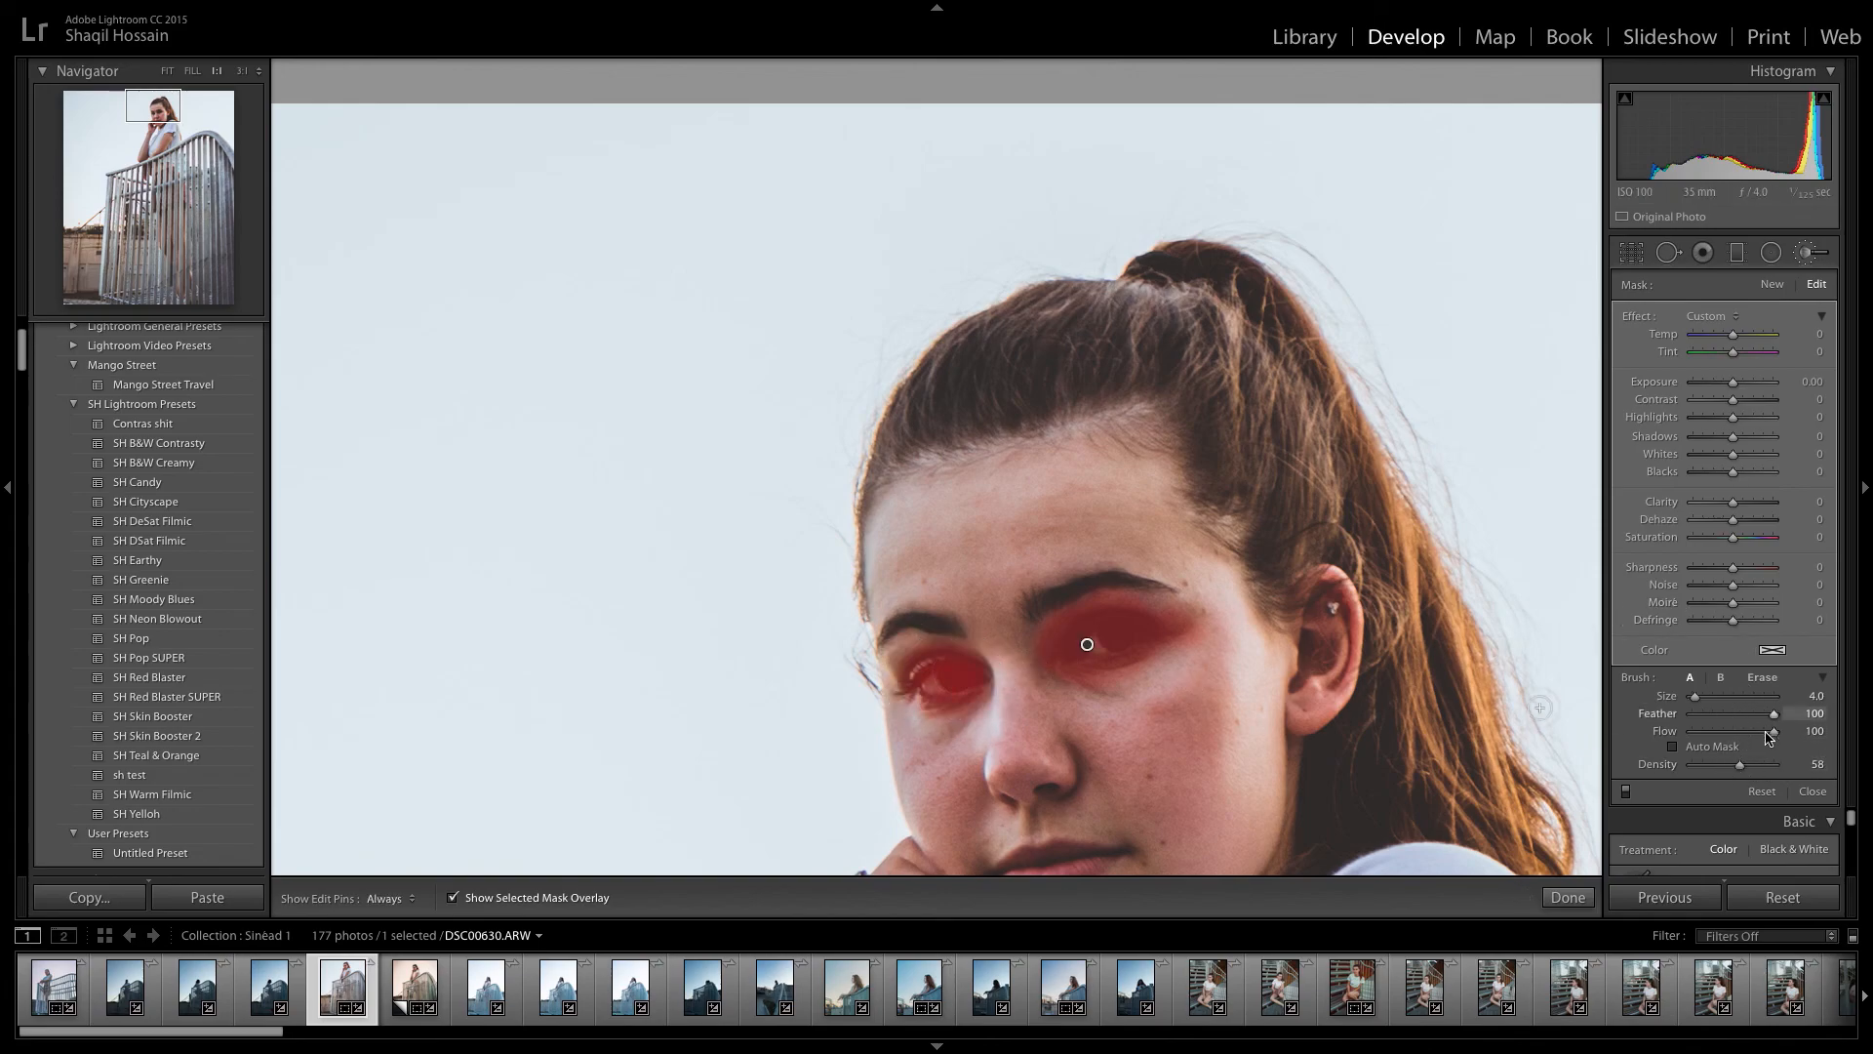
{"action": "left_click_drag", "start_coordinate": [1741, 764], "coordinate": [1834, 766]}
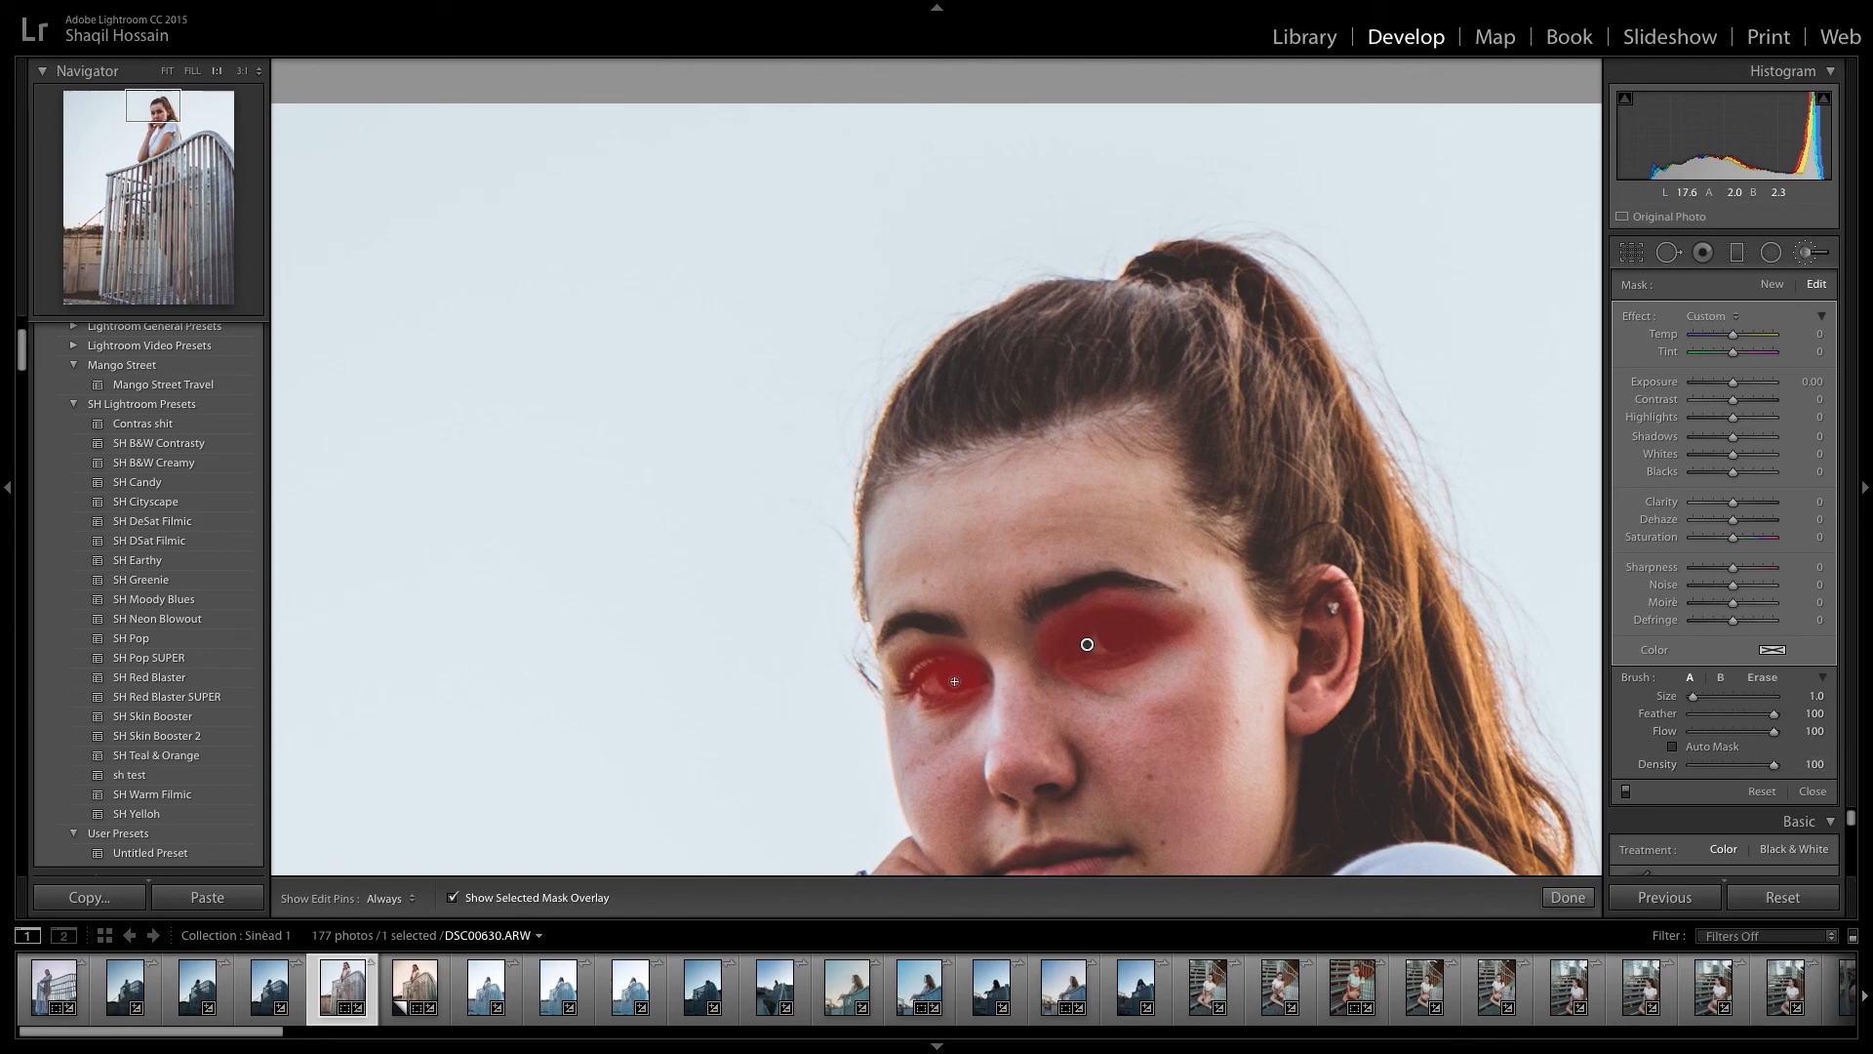
{"action": "left_click_drag", "start_coordinate": [947, 682], "coordinate": [968, 685]}
{"action": "mouse_move", "coordinate": [1122, 640]}
{"action": "left_mouse_down"}
{"action": "mouse_move", "coordinate": [1100, 636]}
{"action": "mouse_move", "coordinate": [1137, 626]}
{"action": "left_mouse_up"}
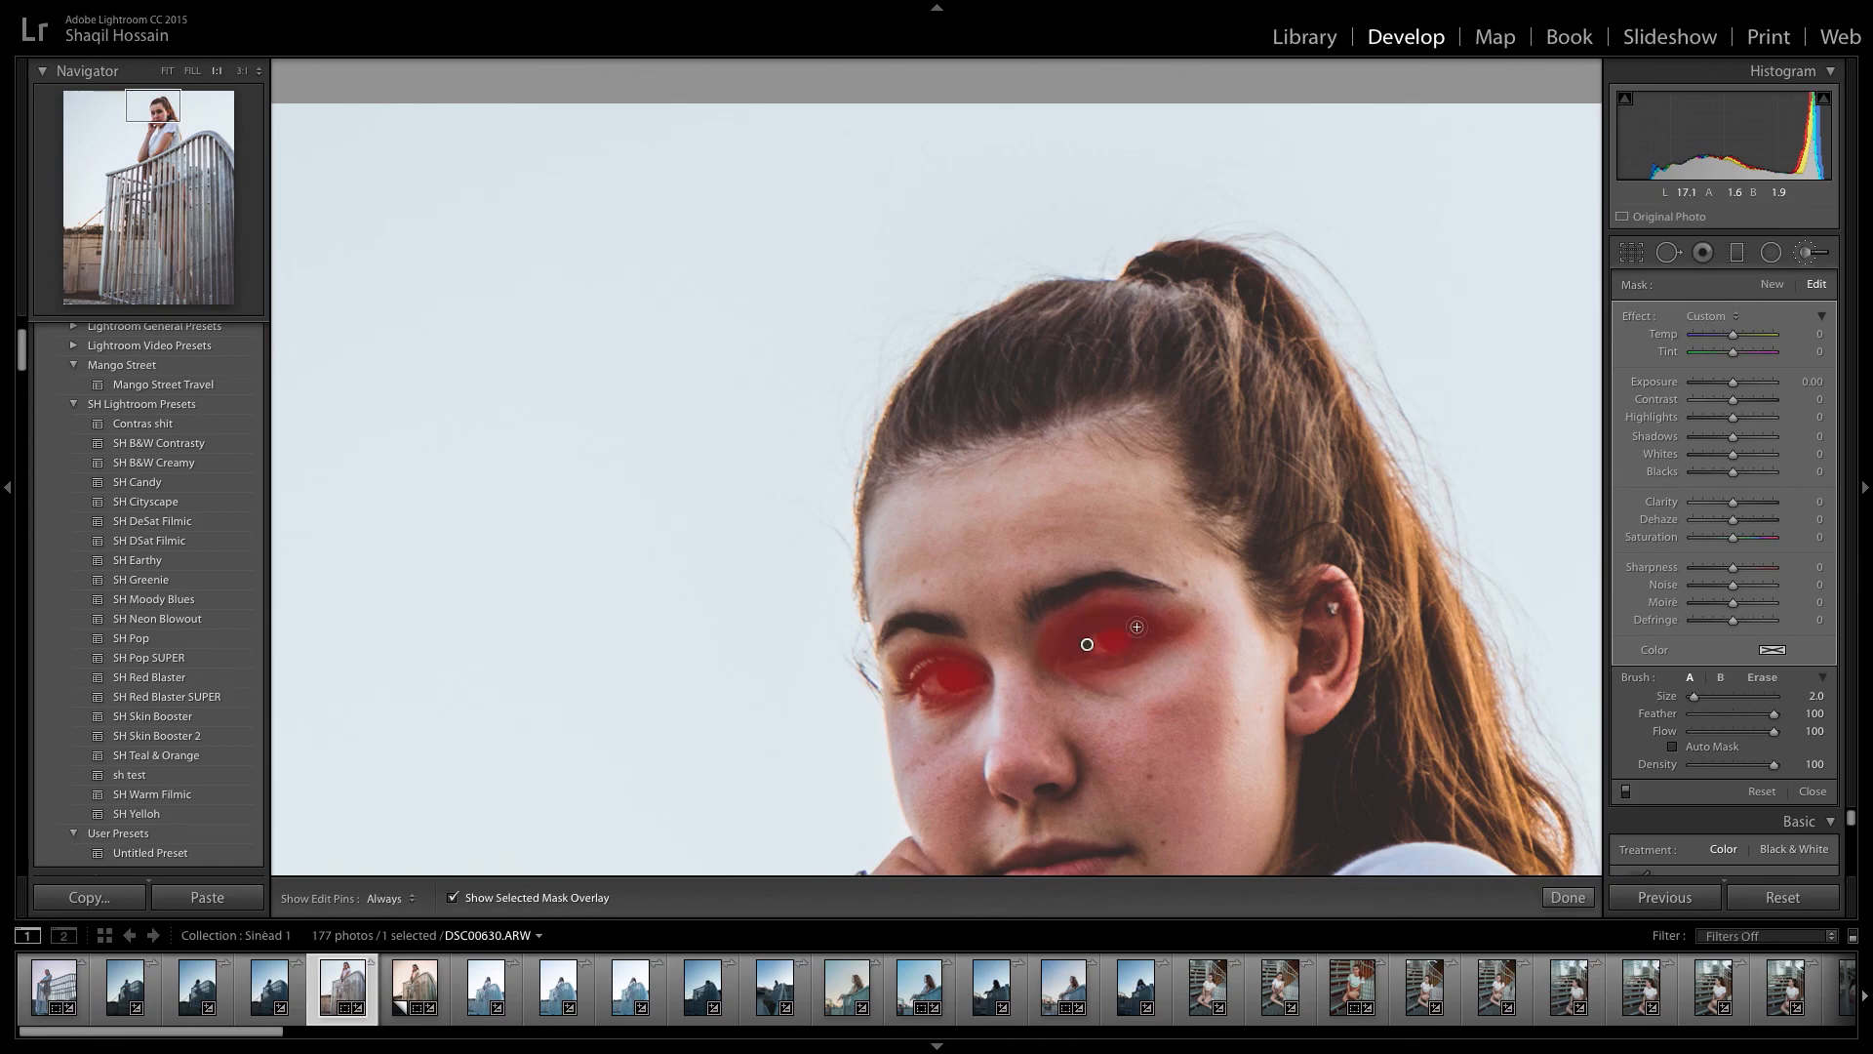
{"action": "left_click_drag", "start_coordinate": [1773, 763], "coordinate": [1753, 764]}
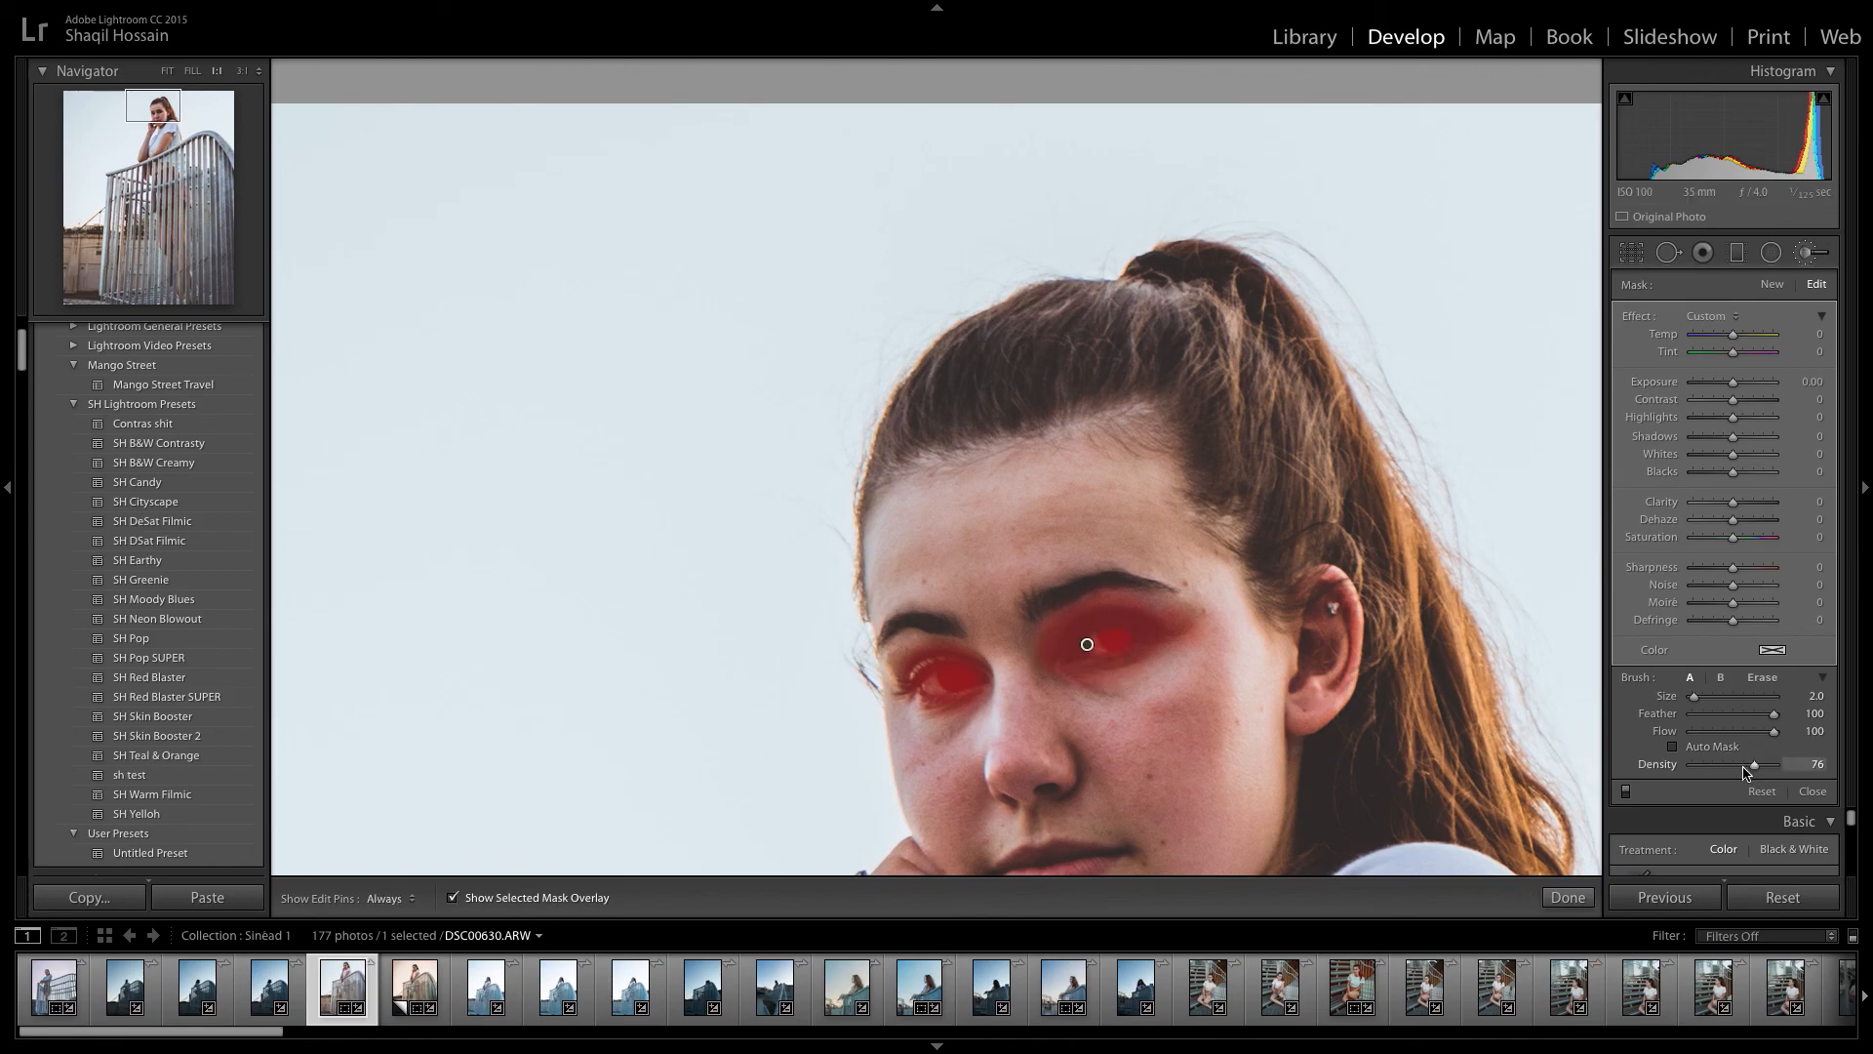
{"action": "mouse_move", "coordinate": [1133, 637]}
{"action": "left_mouse_down"}
{"action": "mouse_move", "coordinate": [1088, 636]}
{"action": "mouse_move", "coordinate": [1177, 641]}
{"action": "left_mouse_up"}
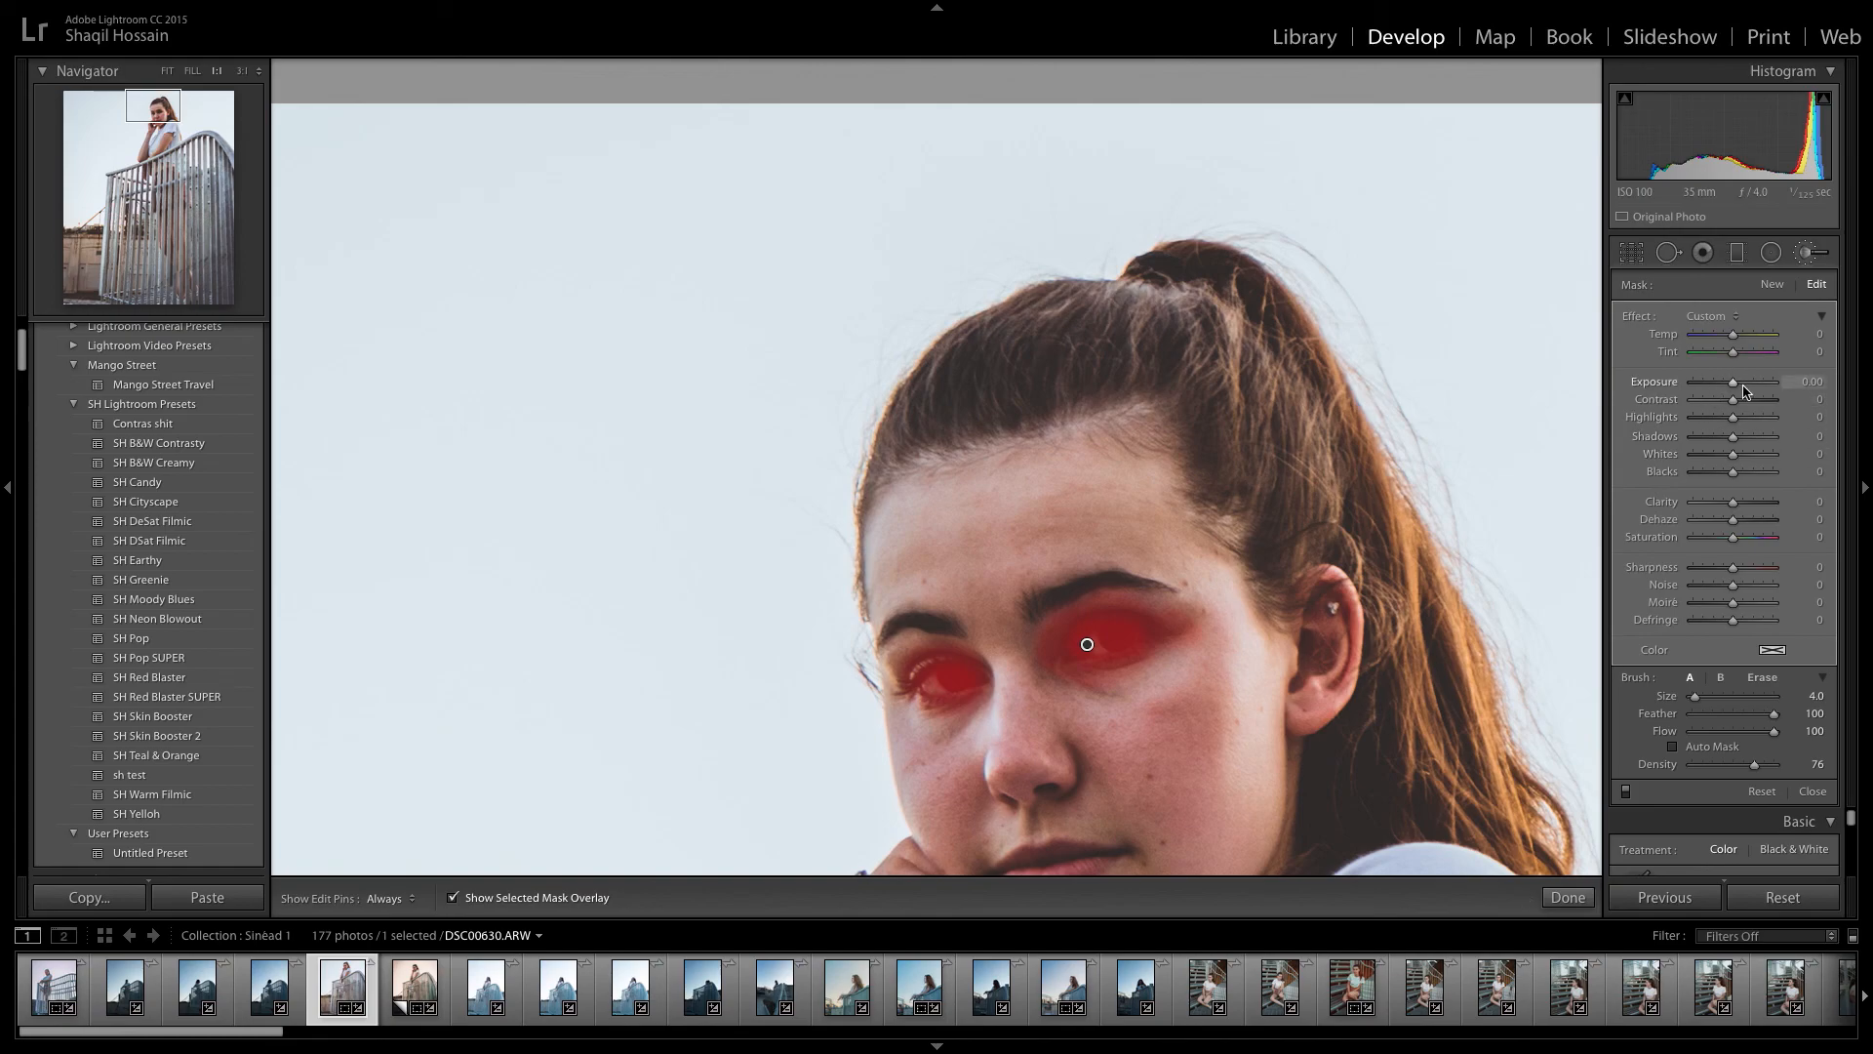
{"action": "key", "text": "o"}
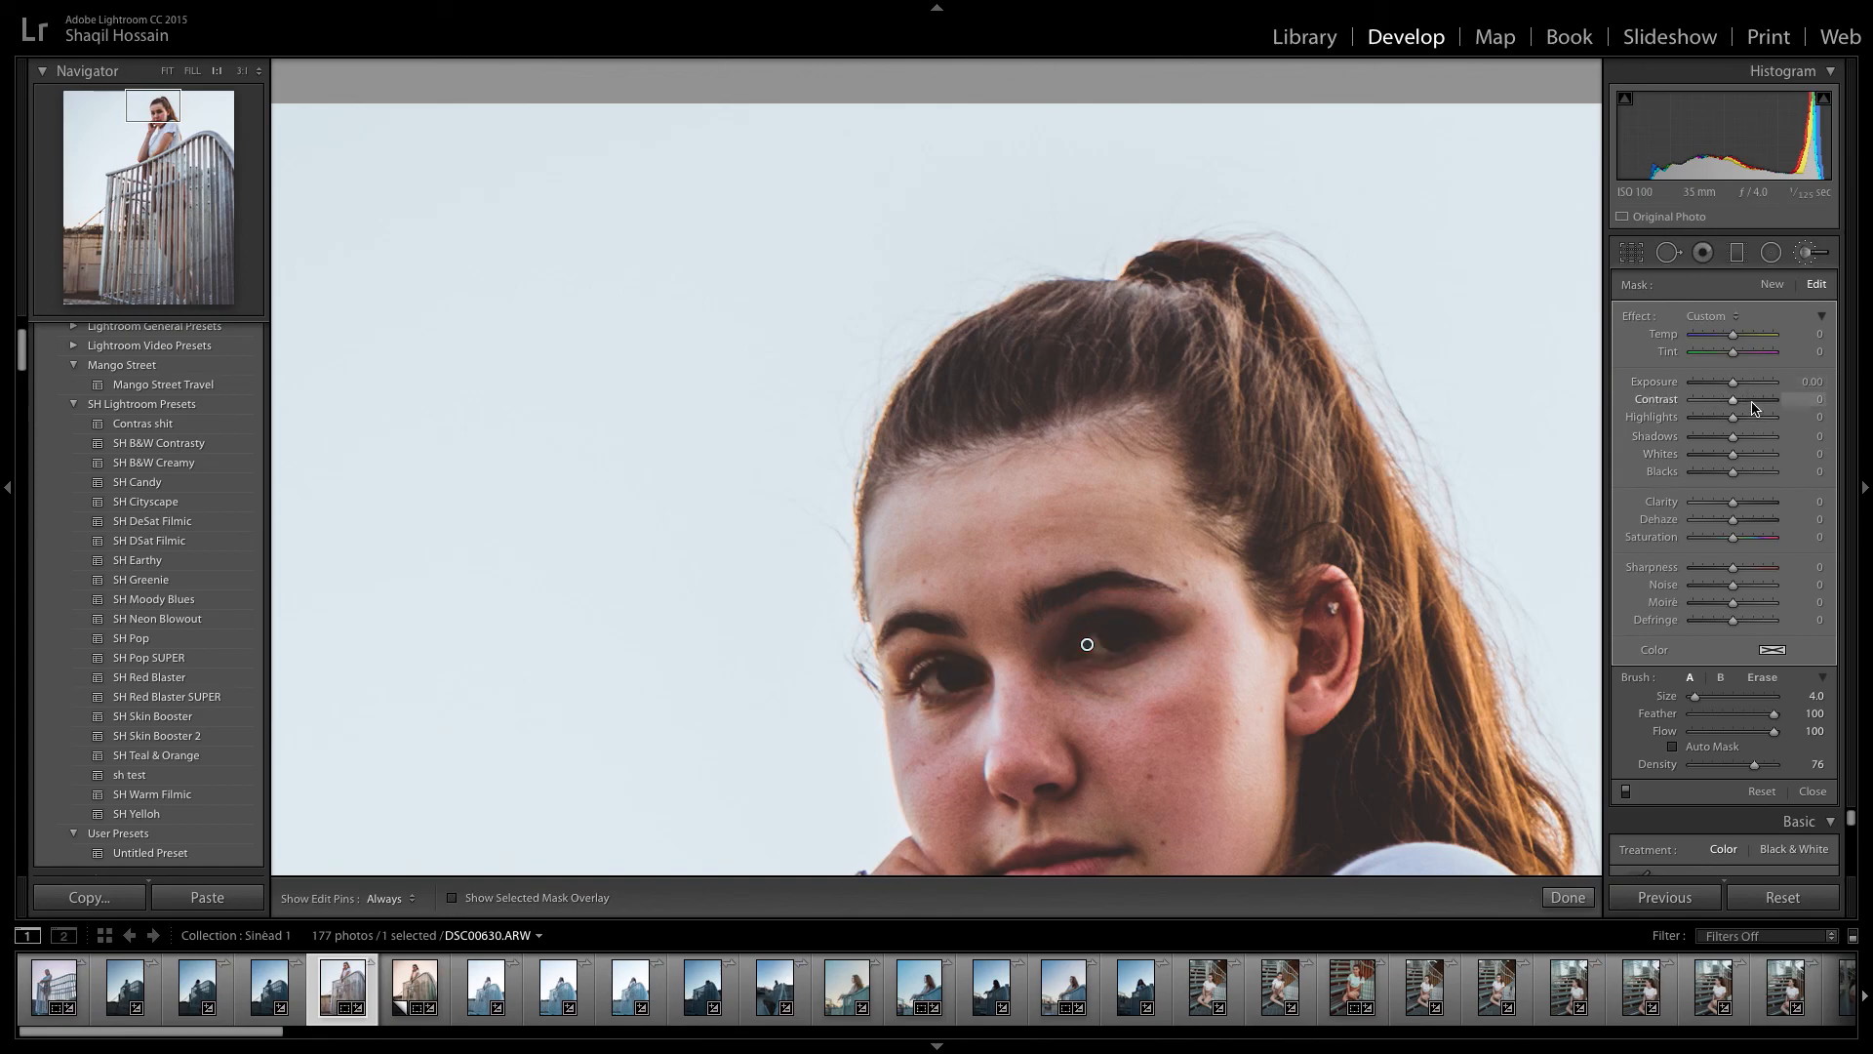
Brighten the masked eyes with Exposure 0.27 and Shadows 28, finish the brush and compare the photo without the last change.
{"action": "left_click_drag", "start_coordinate": [1732, 391], "coordinate": [1748, 440]}
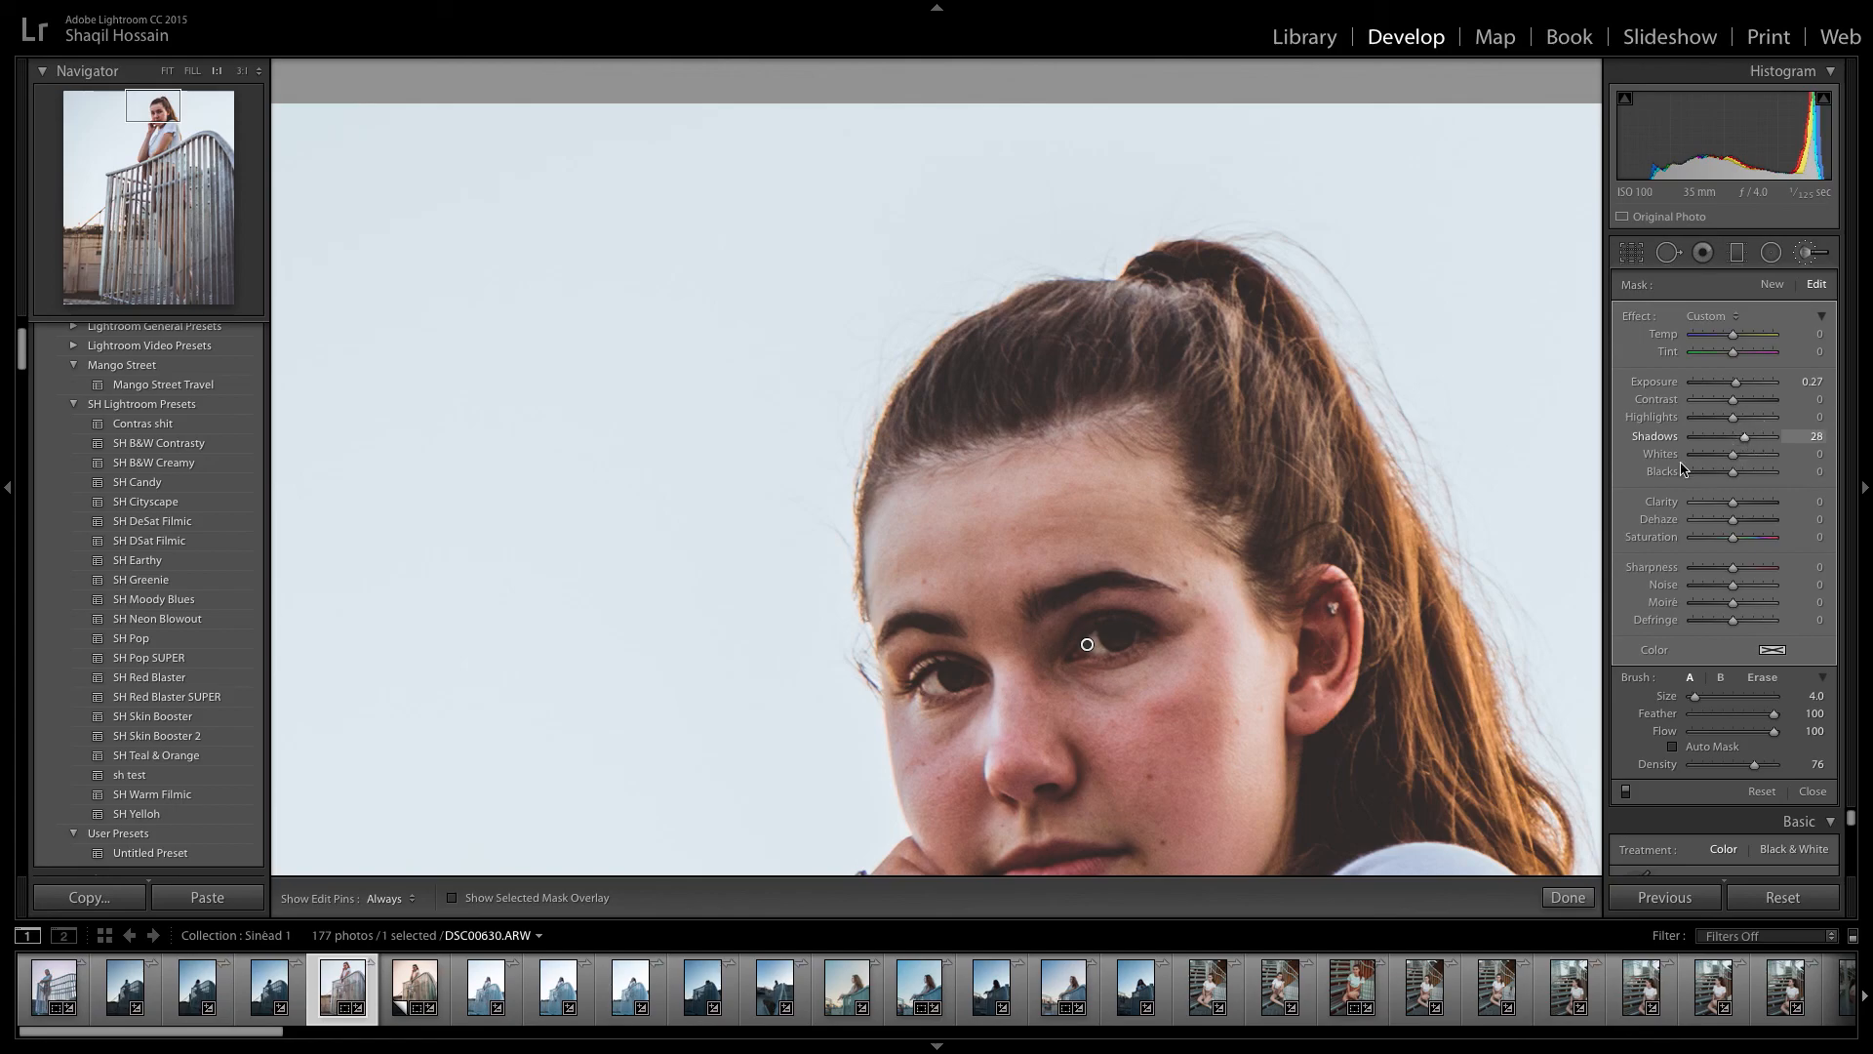
{"action": "key", "text": "z"}
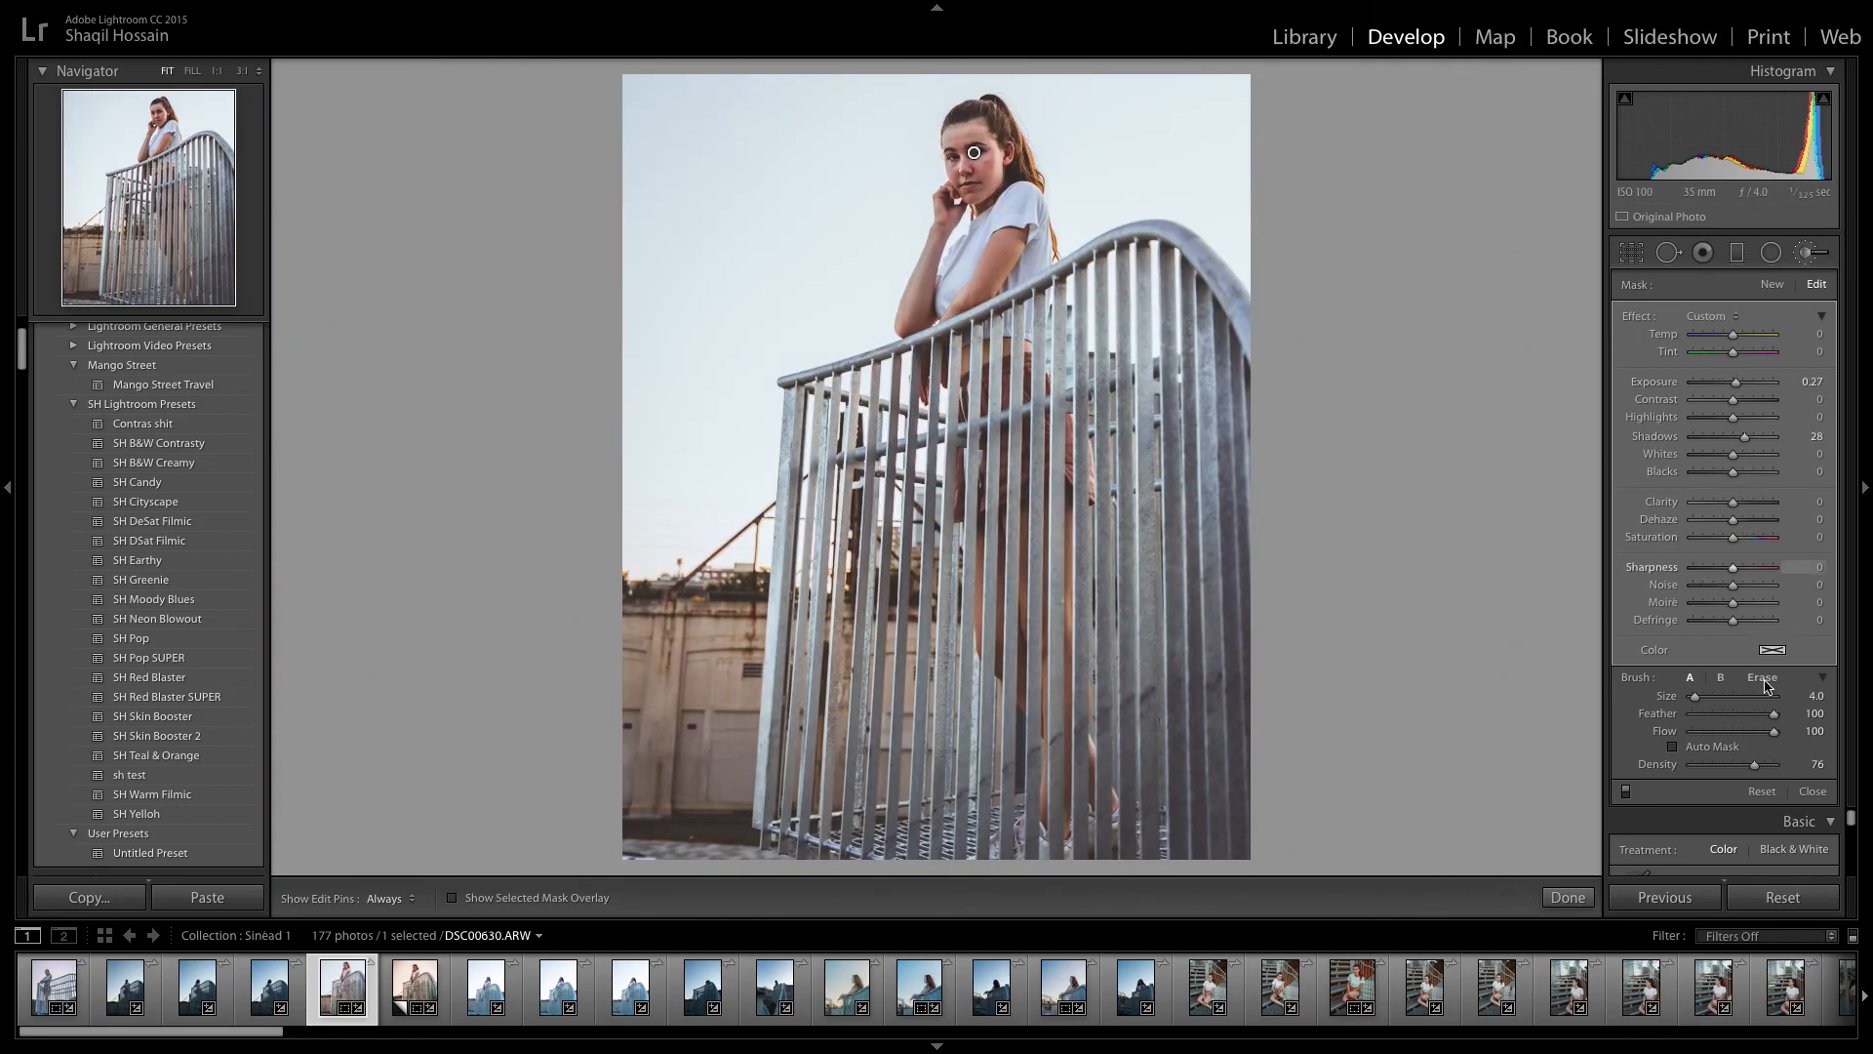
{"action": "left_click", "coordinate": [1813, 791]}
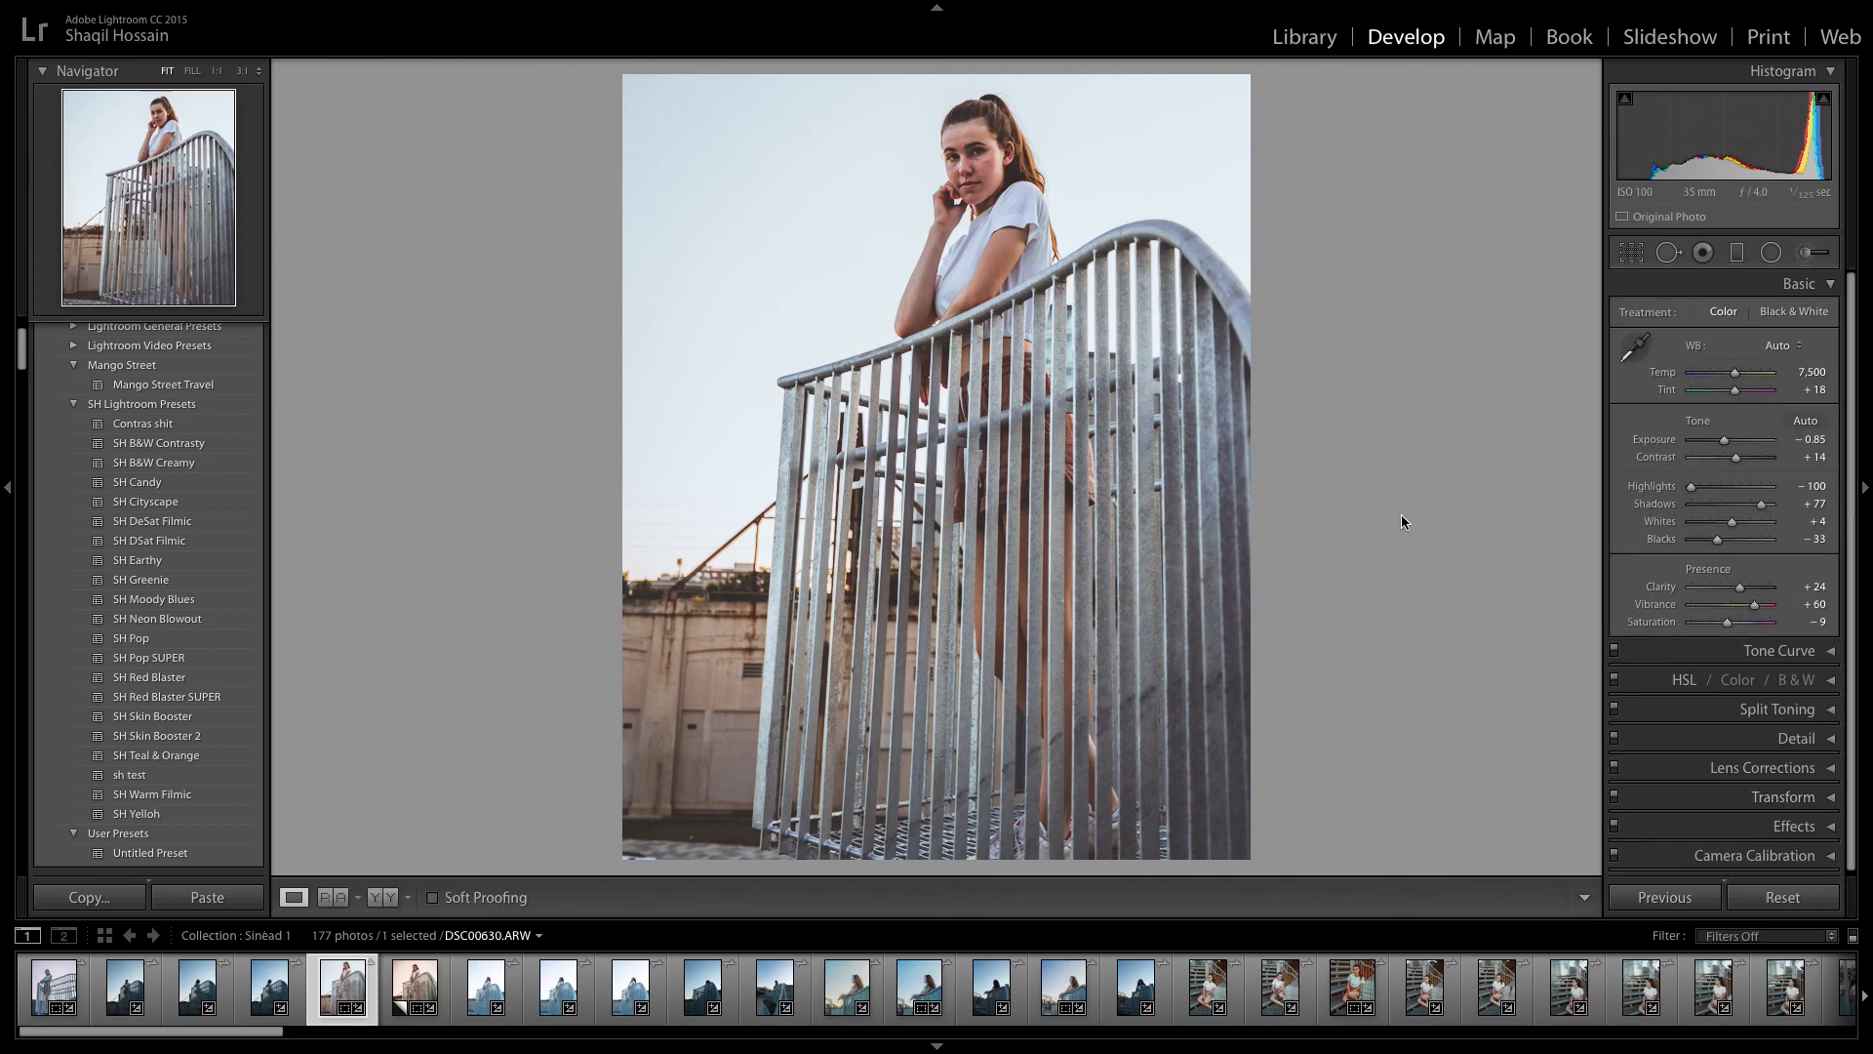
{"action": "key", "text": "ctrl+z"}
{"action": "key", "text": "ctrl+y"}
Set the white balance temperature to 7,800 and try a tint of +22.
{"action": "left_click_drag", "start_coordinate": [1737, 375], "coordinate": [1740, 377]}
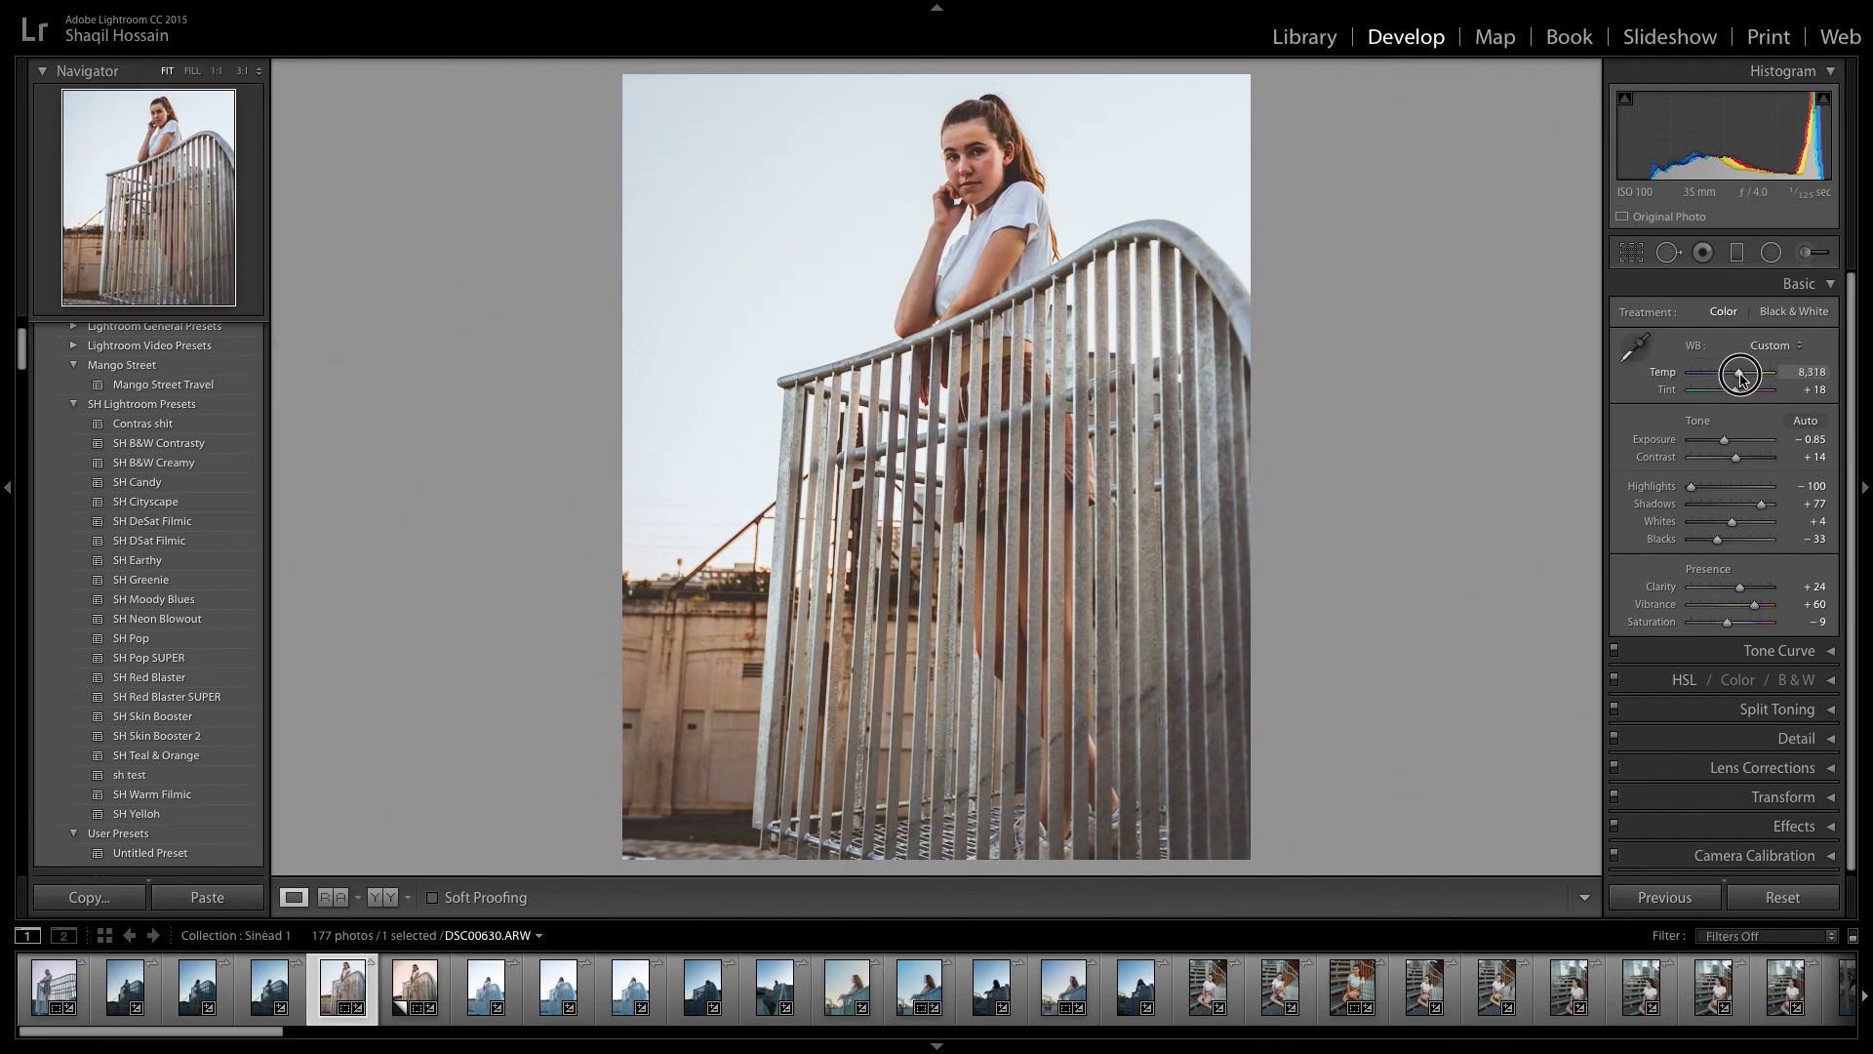
{"action": "key", "text": "ctrl+z"}
{"action": "left_click_drag", "start_coordinate": [1735, 380], "coordinate": [1737, 382]}
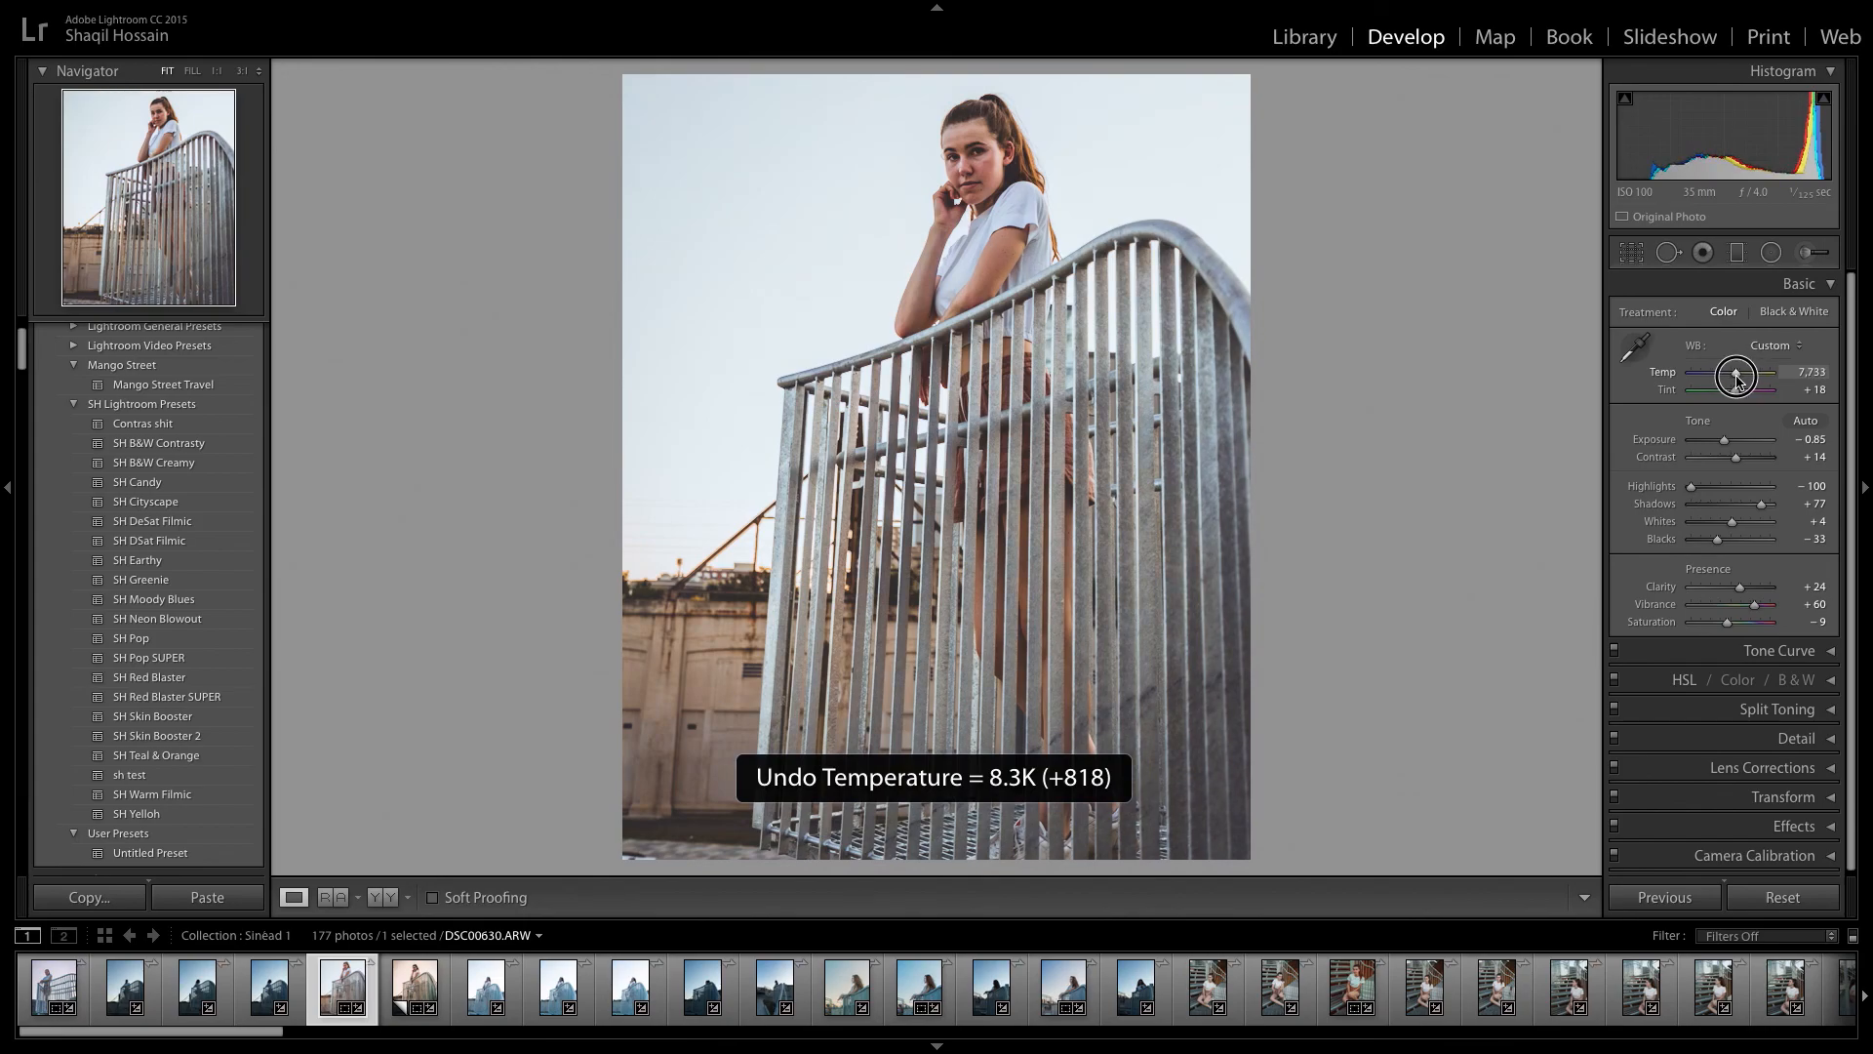
{"action": "left_click", "coordinate": [1821, 377]}
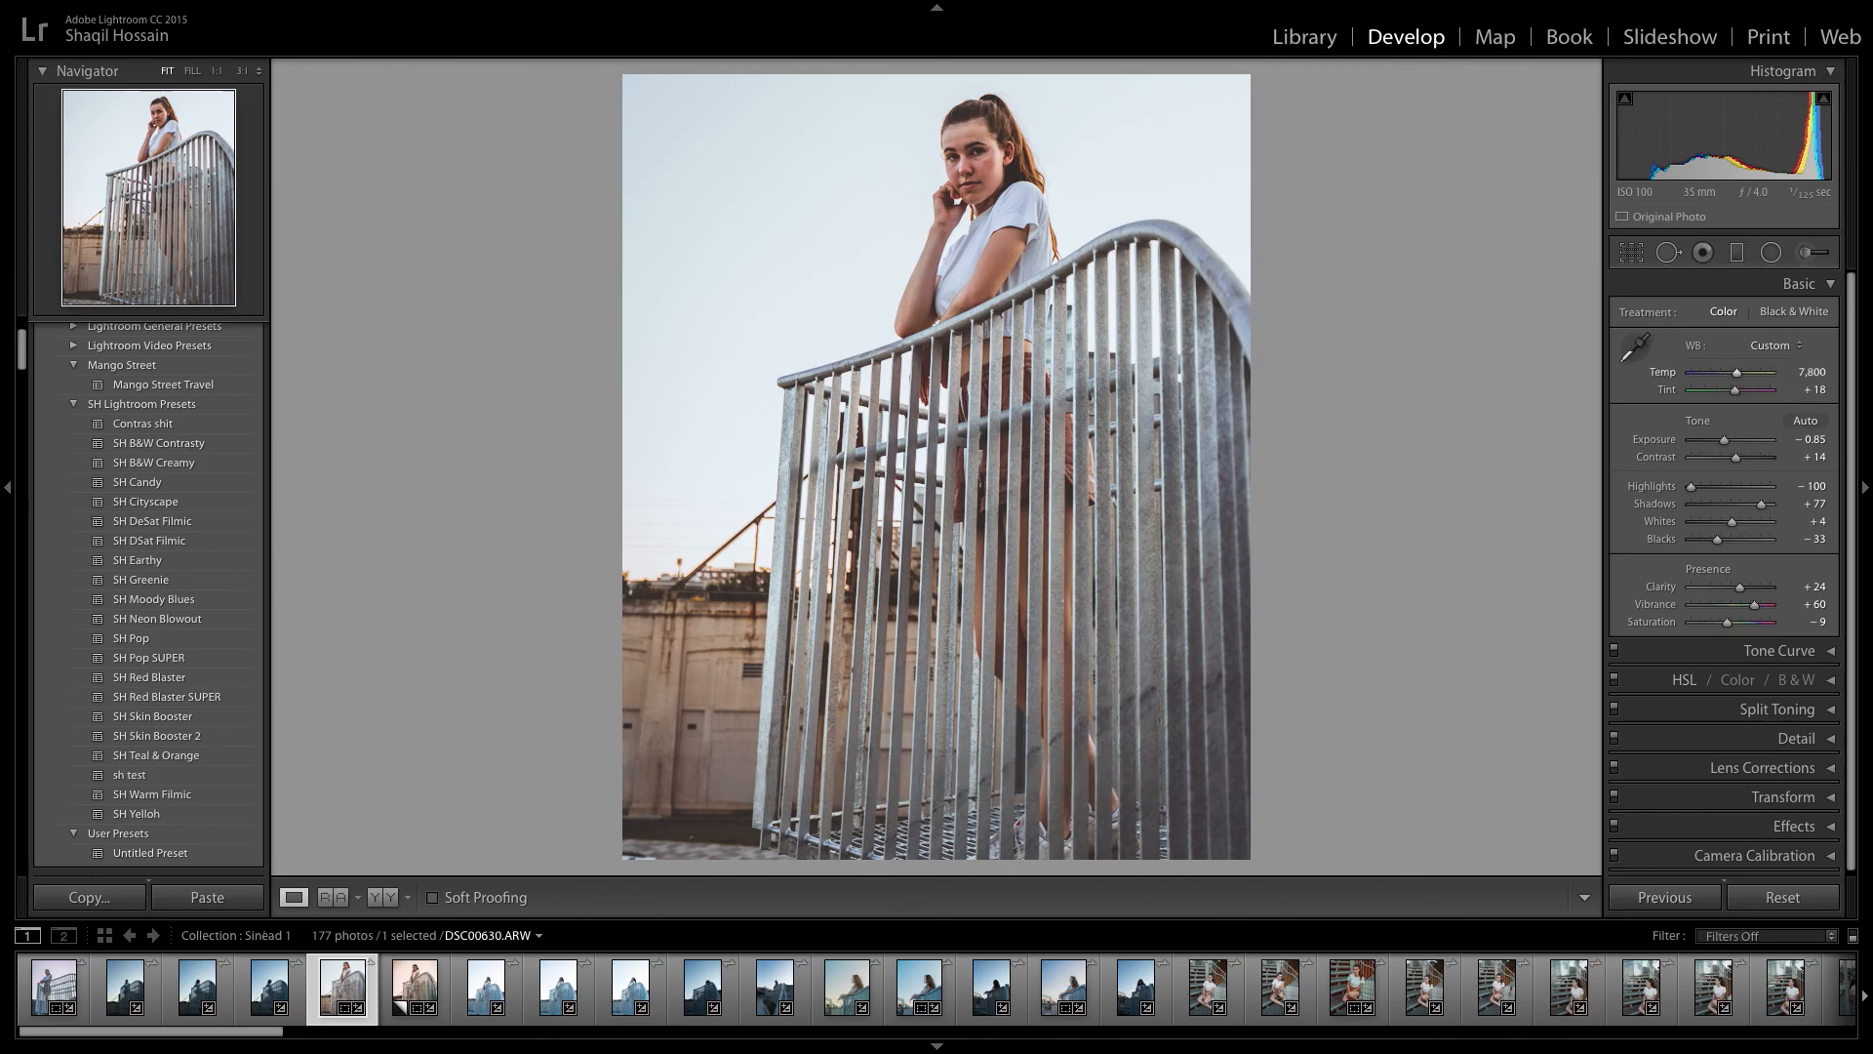
{"action": "left_click_drag", "start_coordinate": [1747, 390], "coordinate": [1740, 394]}
{"action": "key", "text": "ctrl+z"}
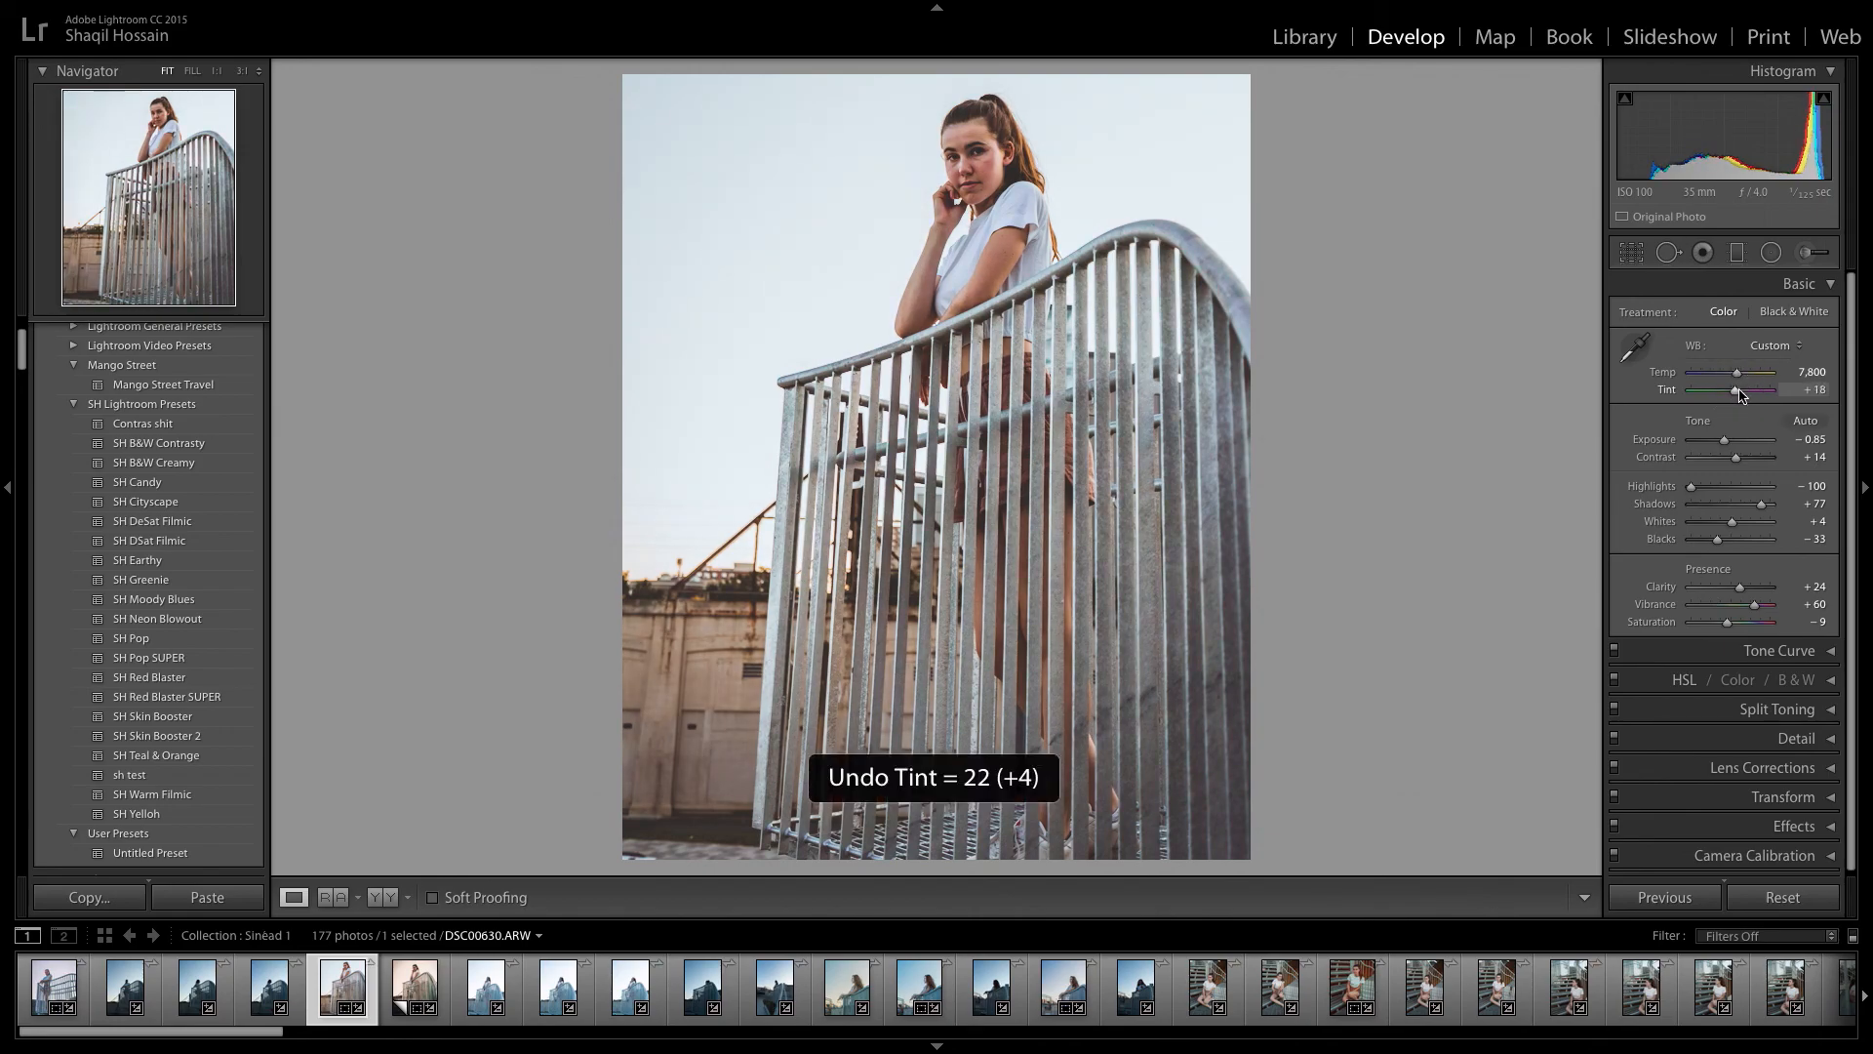
Lower the photo's Contrast to +3 and compare the edit with the original.
{"action": "scroll", "coordinate": [1773, 404], "scroll_direction": "down", "scroll_amount": 1}
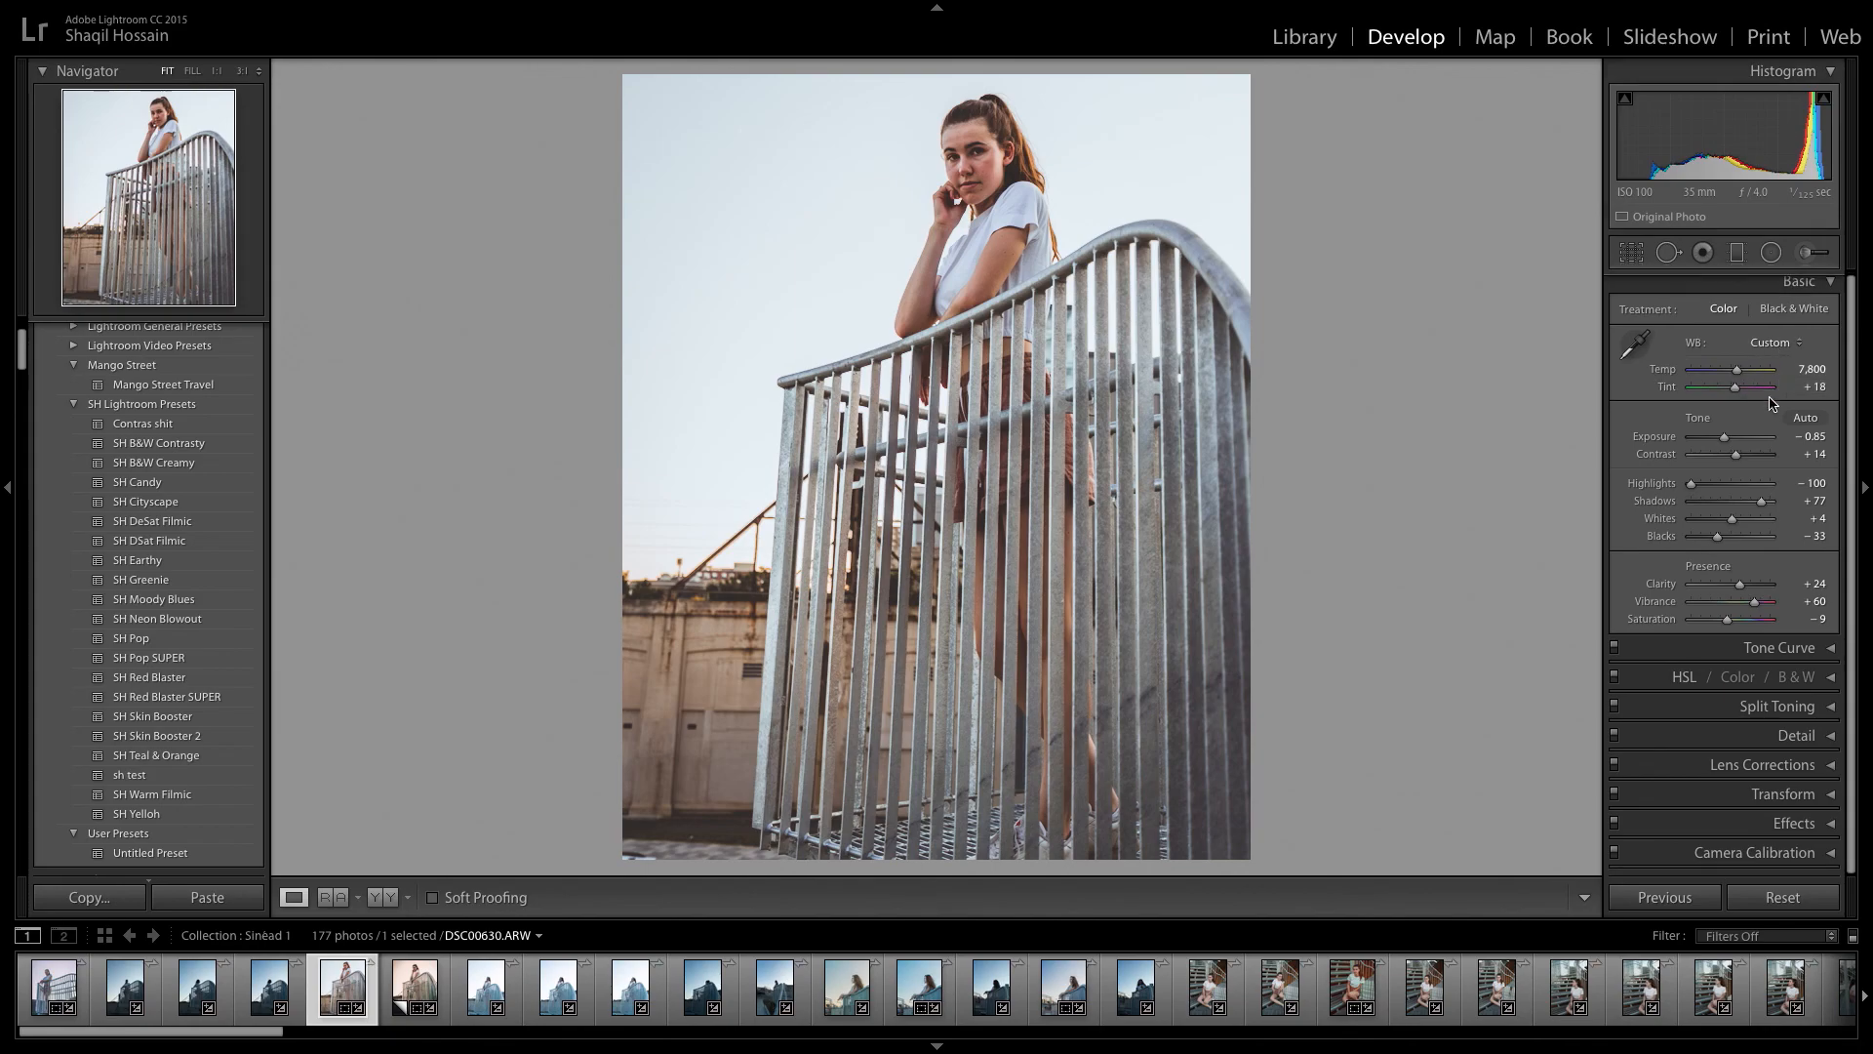
{"action": "left_click_drag", "start_coordinate": [1736, 454], "coordinate": [1733, 456]}
{"action": "key", "text": "backslash"}
{"action": "key", "text": "backslash"}
{"action": "key", "text": "backslash"}
{"action": "key", "text": "backslash"}
Strengthen the post-crop vignette by setting its Amount to −18.
{"action": "left_click", "coordinate": [1830, 797]}
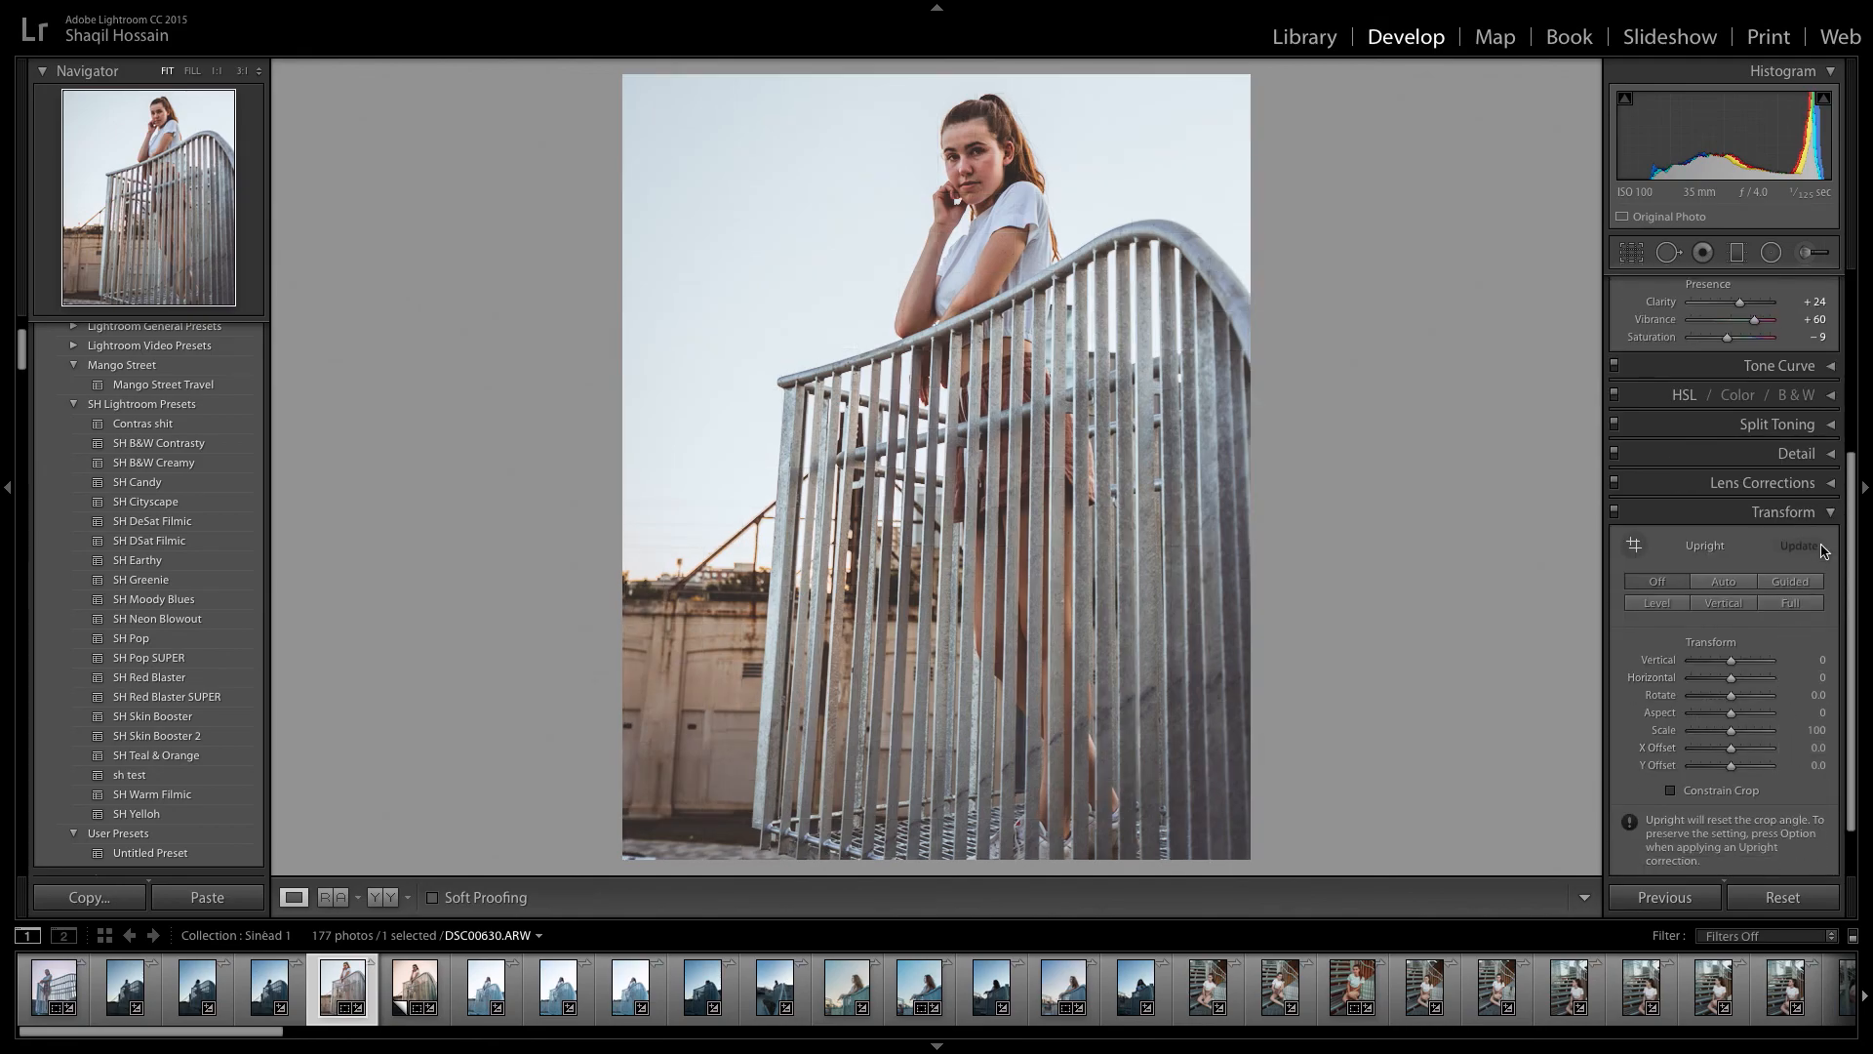
{"action": "left_click", "coordinate": [1830, 514]}
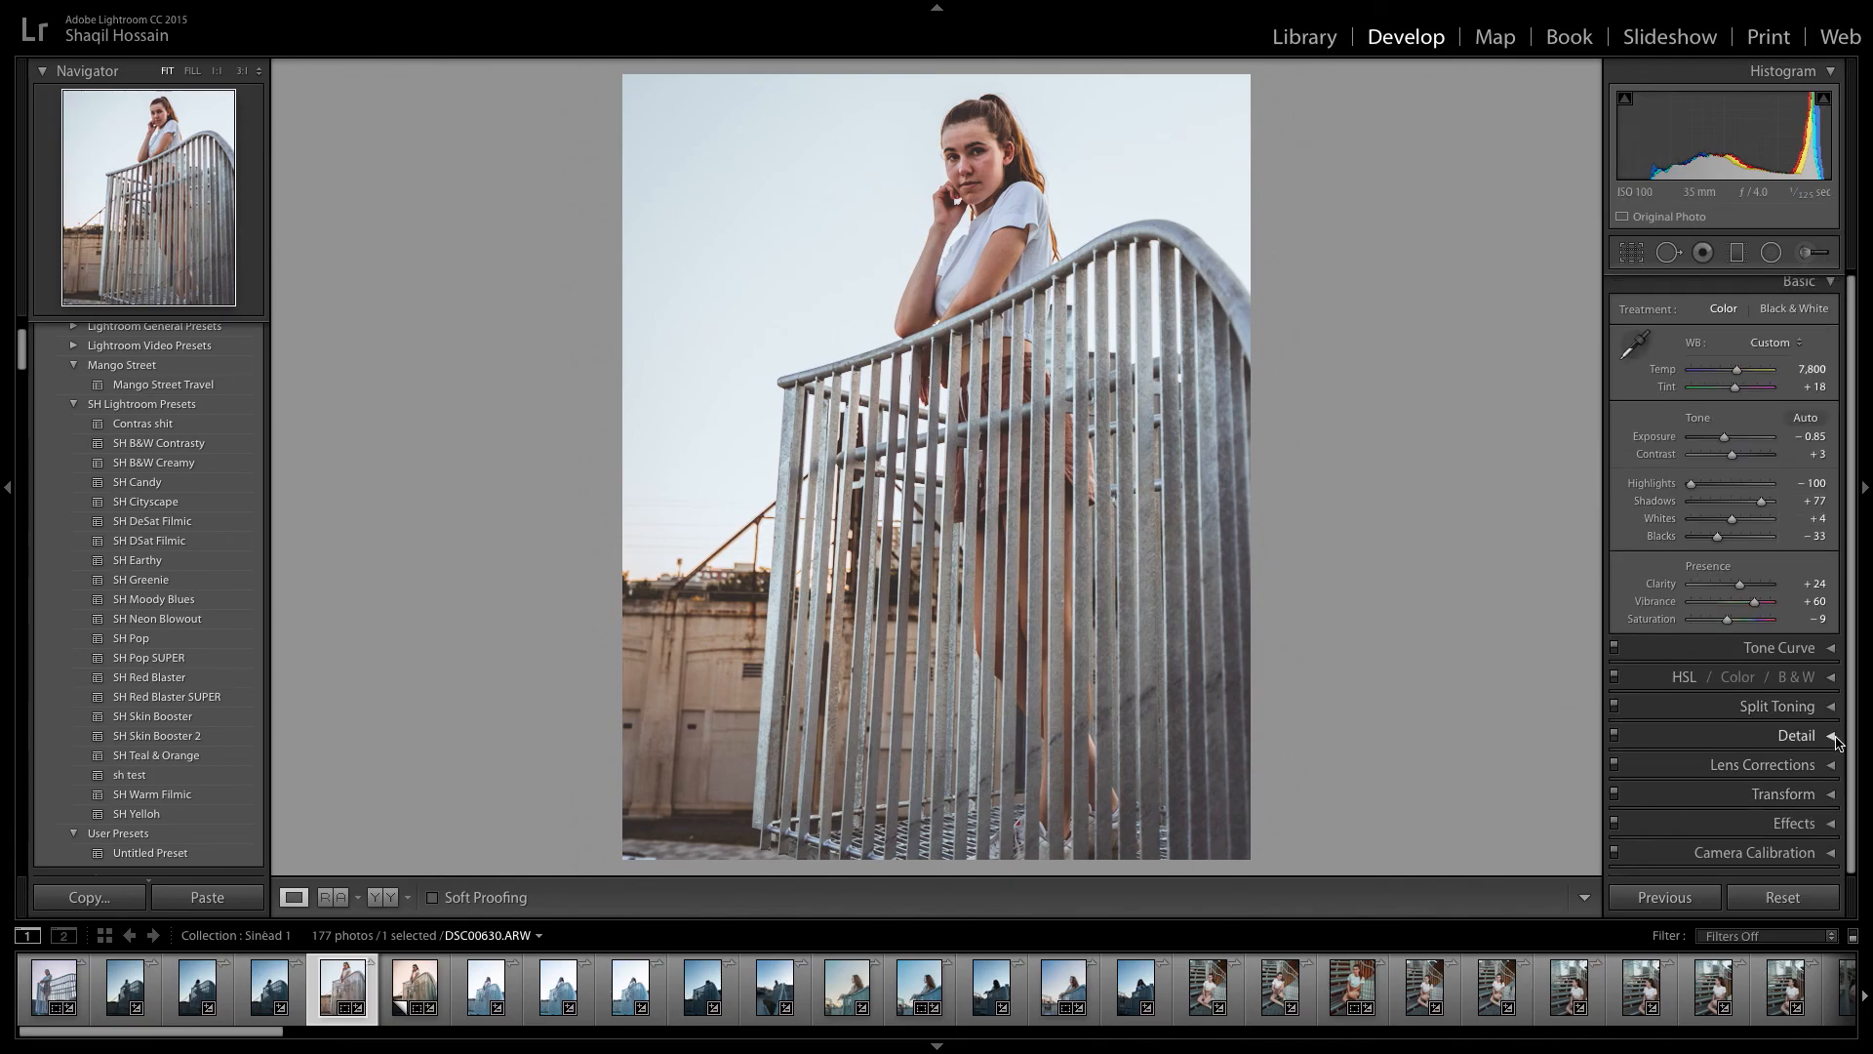
{"action": "left_click", "coordinate": [1830, 822]}
{"action": "left_click_drag", "start_coordinate": [1730, 661], "coordinate": [1722, 665]}
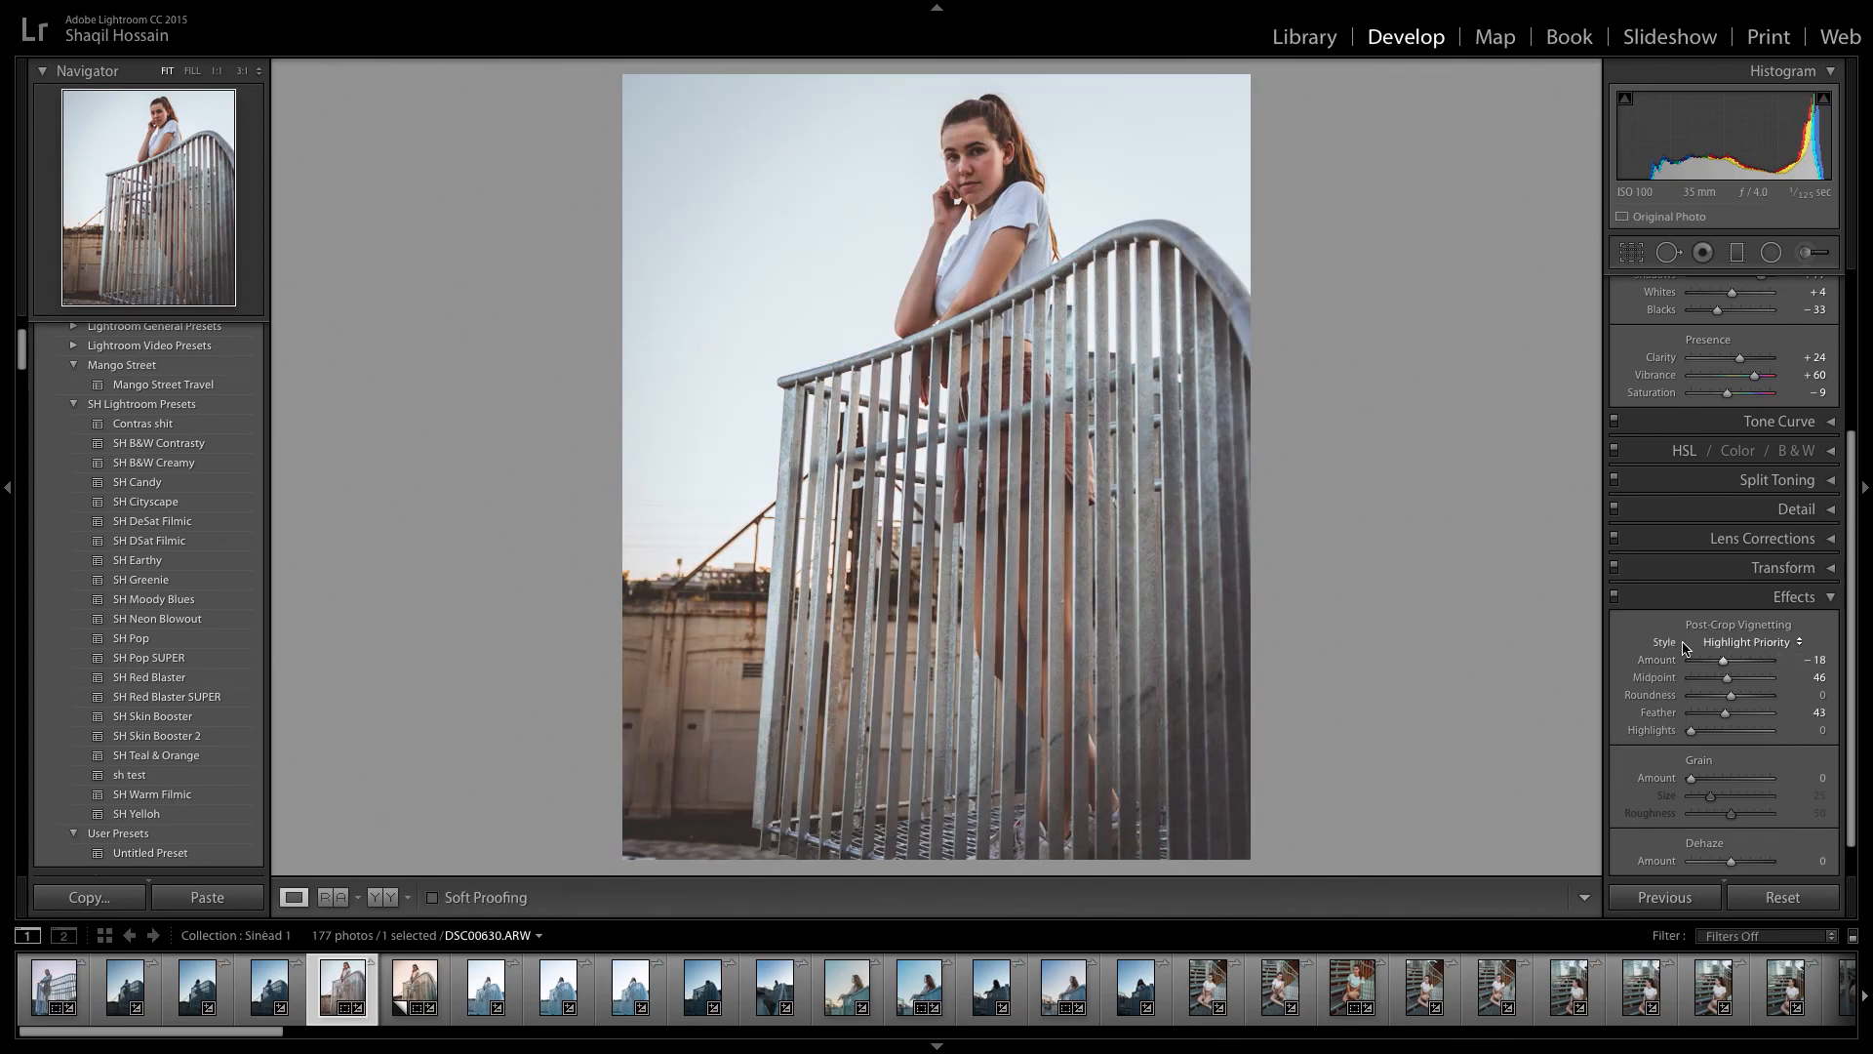
Open the photo's export settings and keep a specific folder as destination, with existing files set to Ask what to do.
{"action": "left_click", "coordinate": [150, 16]}
{"action": "left_click", "coordinate": [214, 247]}
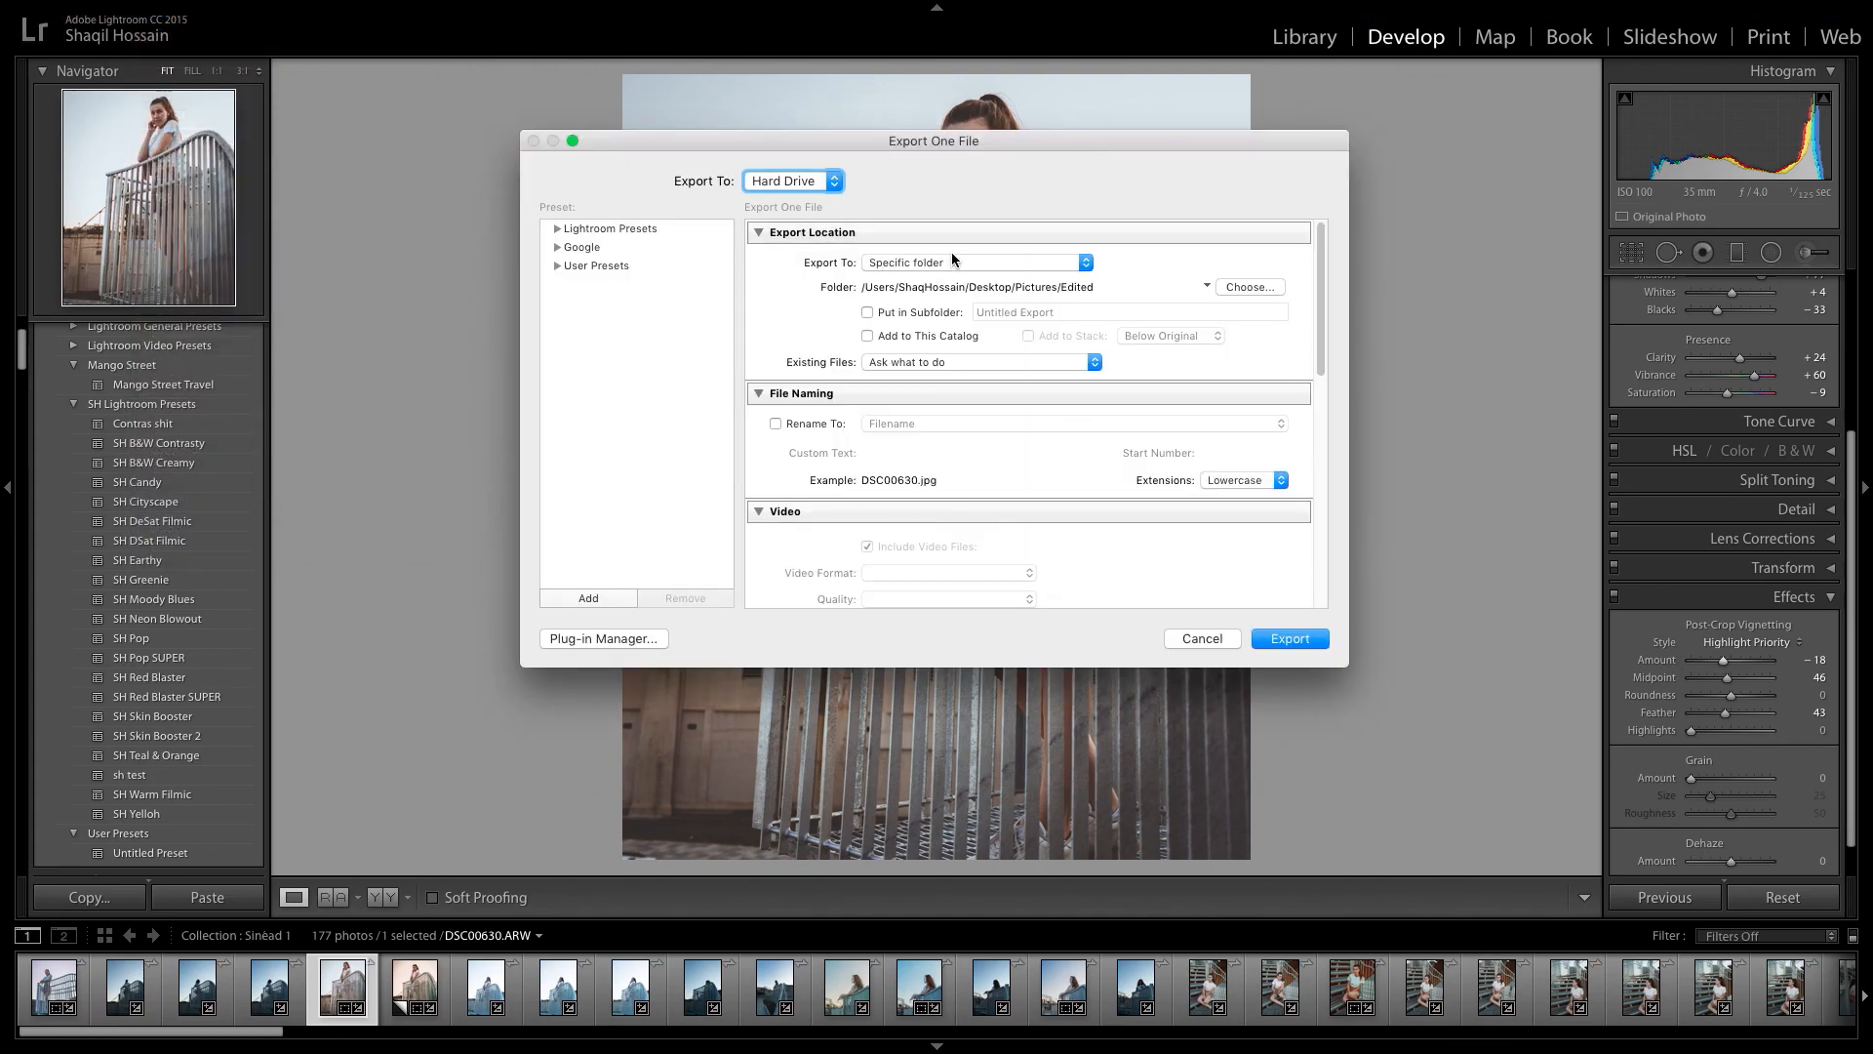
{"action": "left_click", "coordinate": [883, 263]}
{"action": "left_click", "coordinate": [1064, 258]}
{"action": "left_click", "coordinate": [926, 285]}
{"action": "left_click", "coordinate": [1086, 265]}
{"action": "left_click", "coordinate": [879, 365]}
{"action": "left_click", "coordinate": [839, 357]}
Examine the naming templates for renaming the exported file and leave renaming off.
{"action": "scroll", "coordinate": [874, 366], "scroll_direction": "down", "scroll_amount": 2}
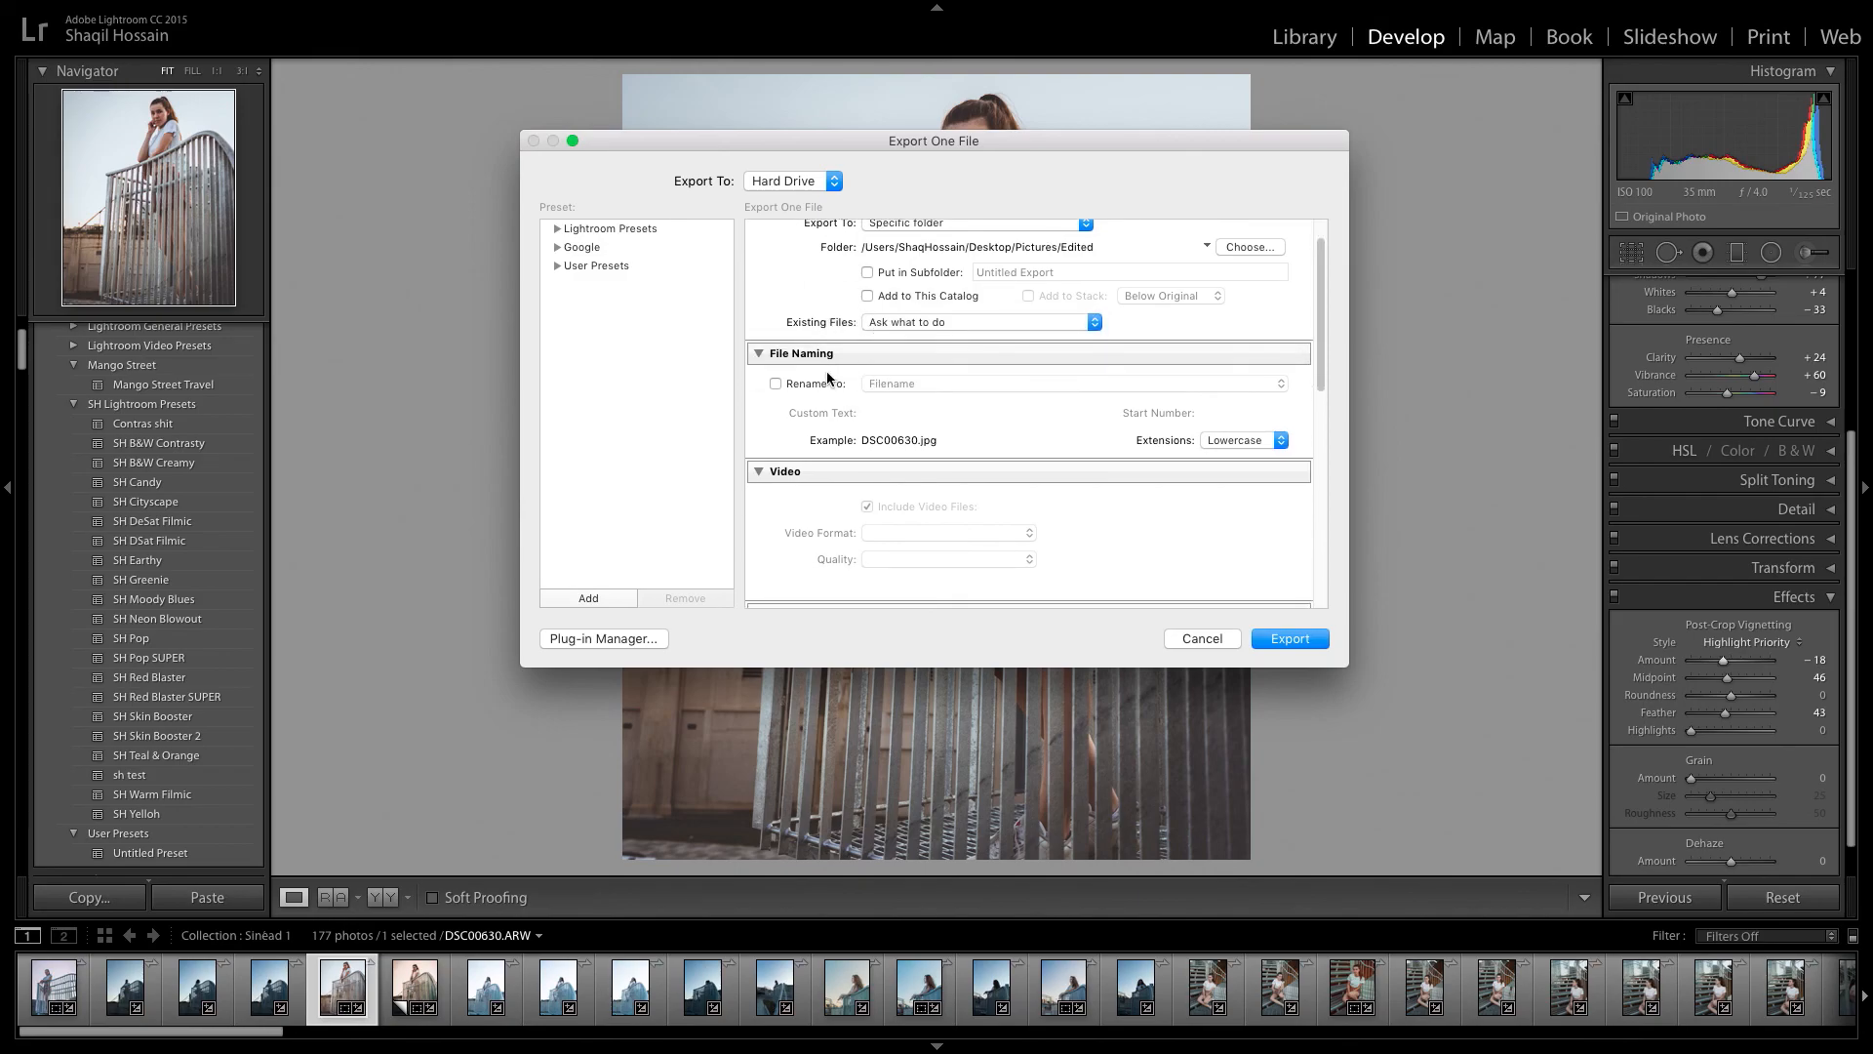
{"action": "left_click", "coordinate": [773, 385]}
{"action": "left_click", "coordinate": [949, 390]}
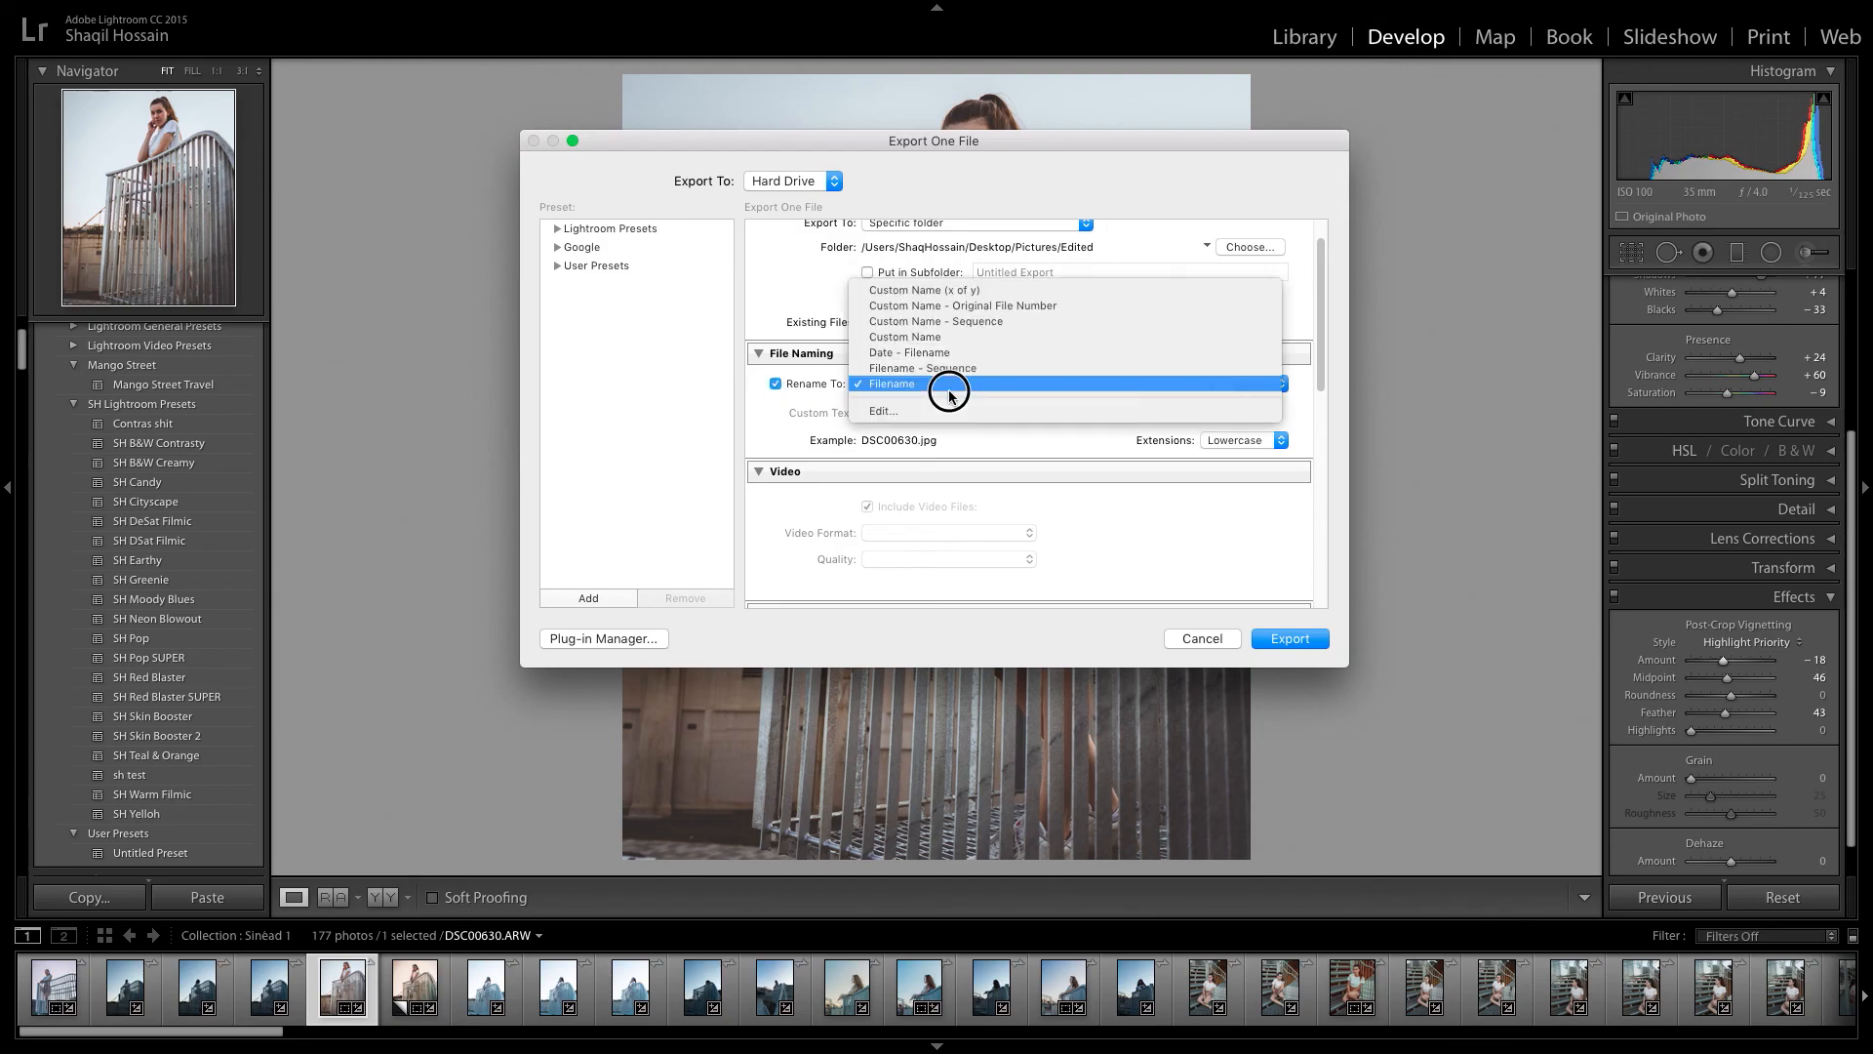
{"action": "left_click", "coordinate": [821, 378]}
{"action": "left_click", "coordinate": [781, 378]}
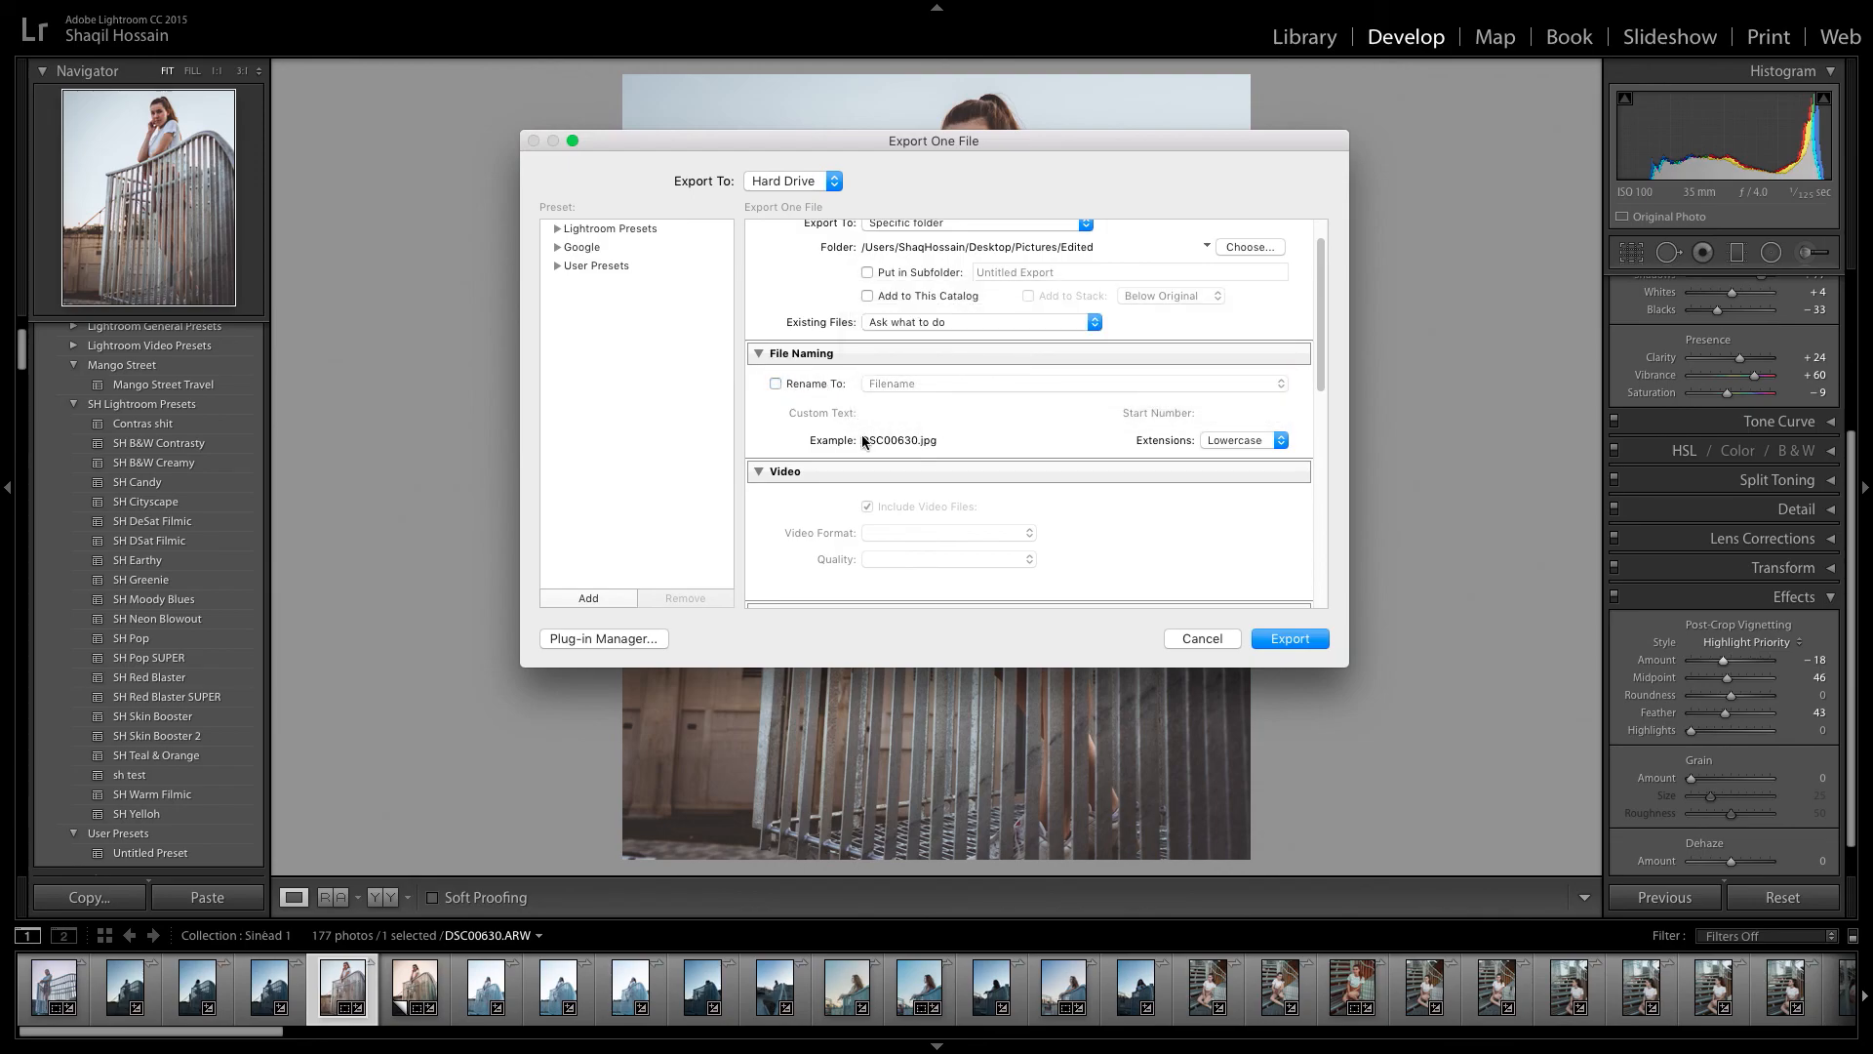
Set the export file settings to JPEG in sRGB with quality 100 and no file size limit.
{"action": "scroll", "coordinate": [1016, 431], "scroll_direction": "down", "scroll_amount": 5}
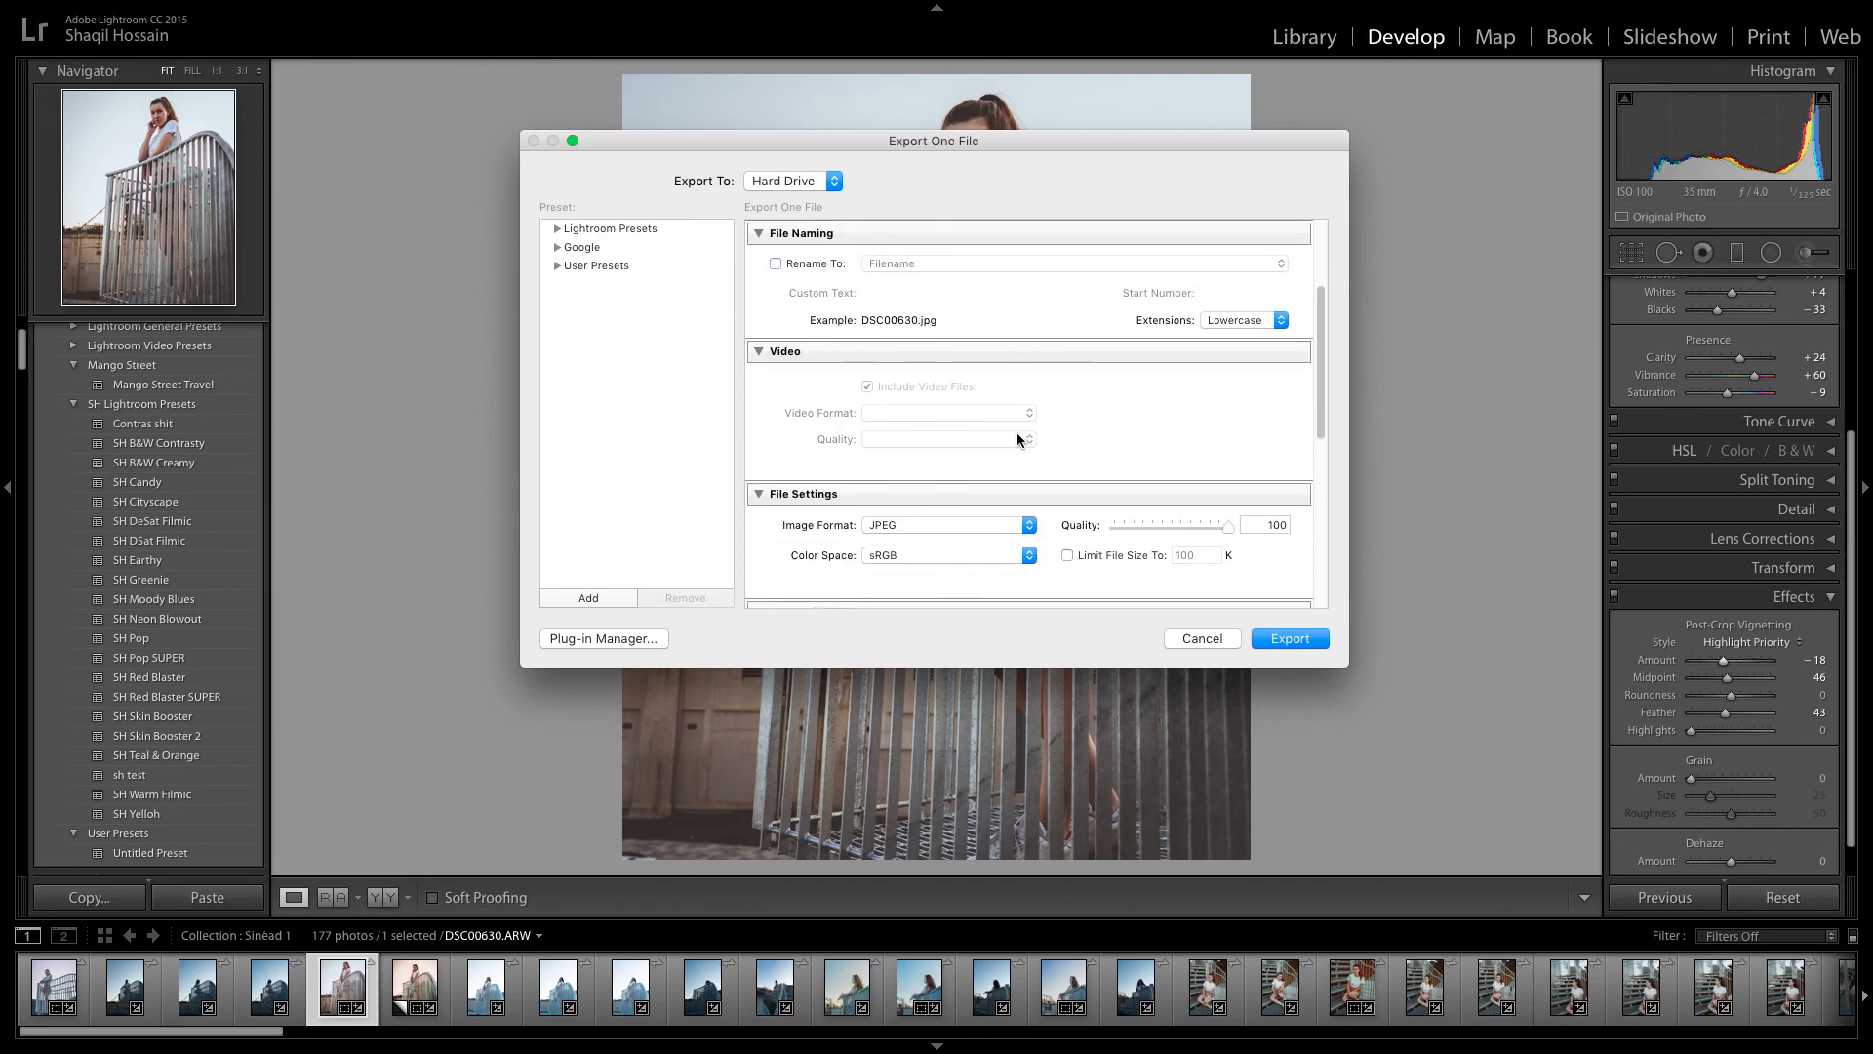
{"action": "left_click", "coordinate": [1024, 464]}
{"action": "left_click", "coordinate": [883, 465]}
{"action": "left_click", "coordinate": [938, 497]}
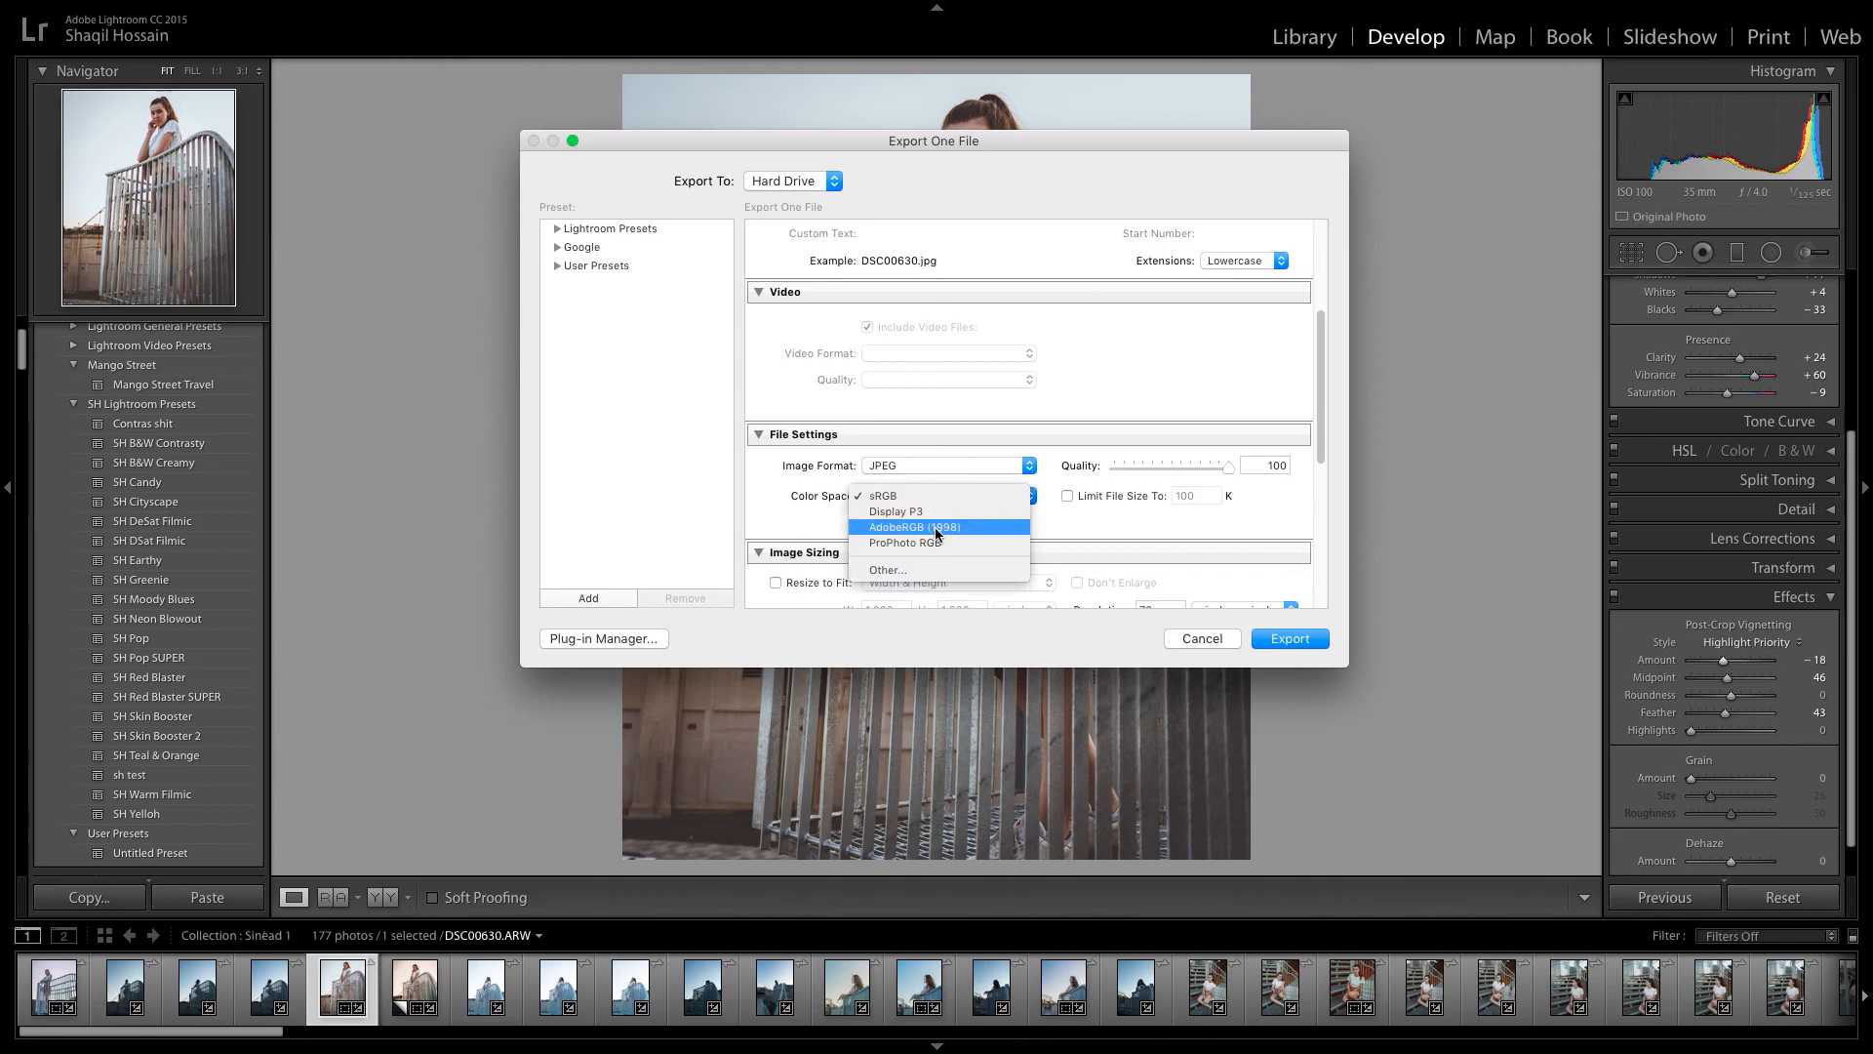
{"action": "left_click", "coordinate": [791, 500]}
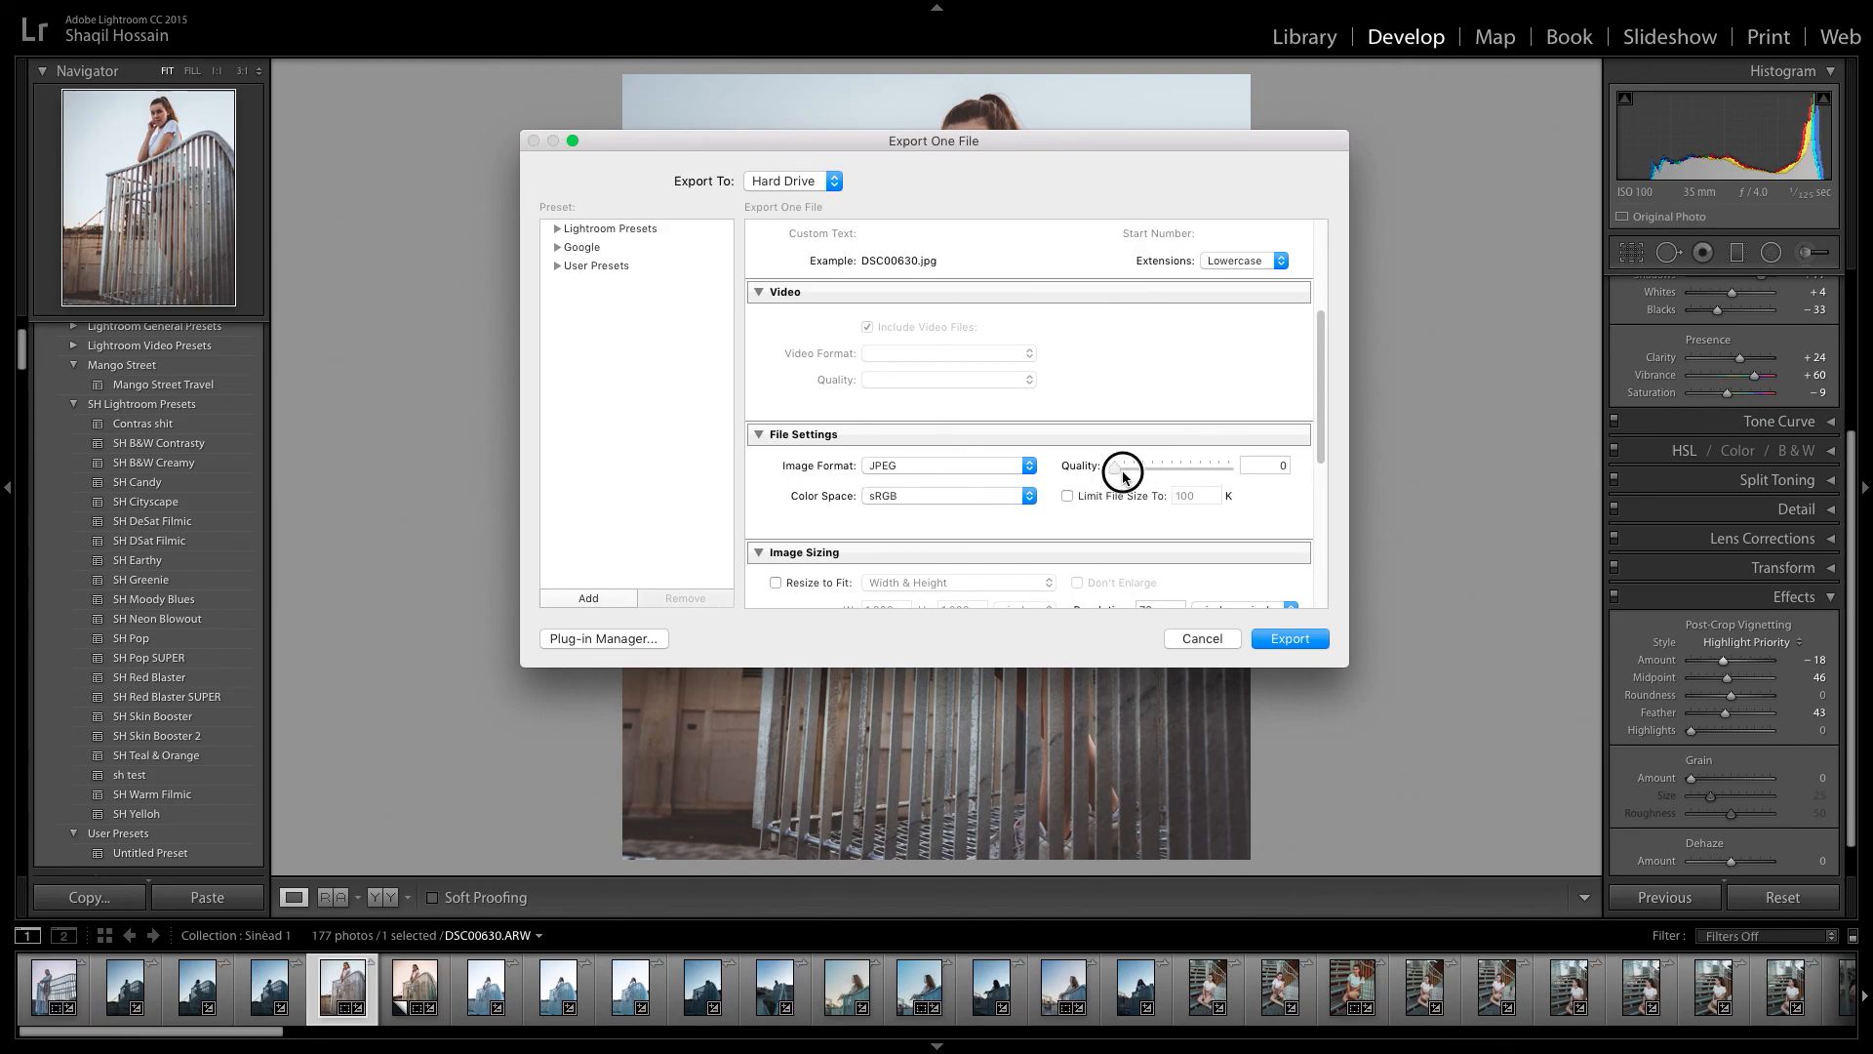
{"action": "left_click", "coordinate": [1270, 469]}
{"action": "left_click", "coordinate": [1067, 500]}
Try an export resolution of 300 pixels per inch.
{"action": "scroll", "coordinate": [1064, 495], "scroll_direction": "down", "scroll_amount": 3}
{"action": "scroll", "coordinate": [1063, 498], "scroll_direction": "down", "scroll_amount": 2}
{"action": "double_click", "coordinate": [1150, 521]}
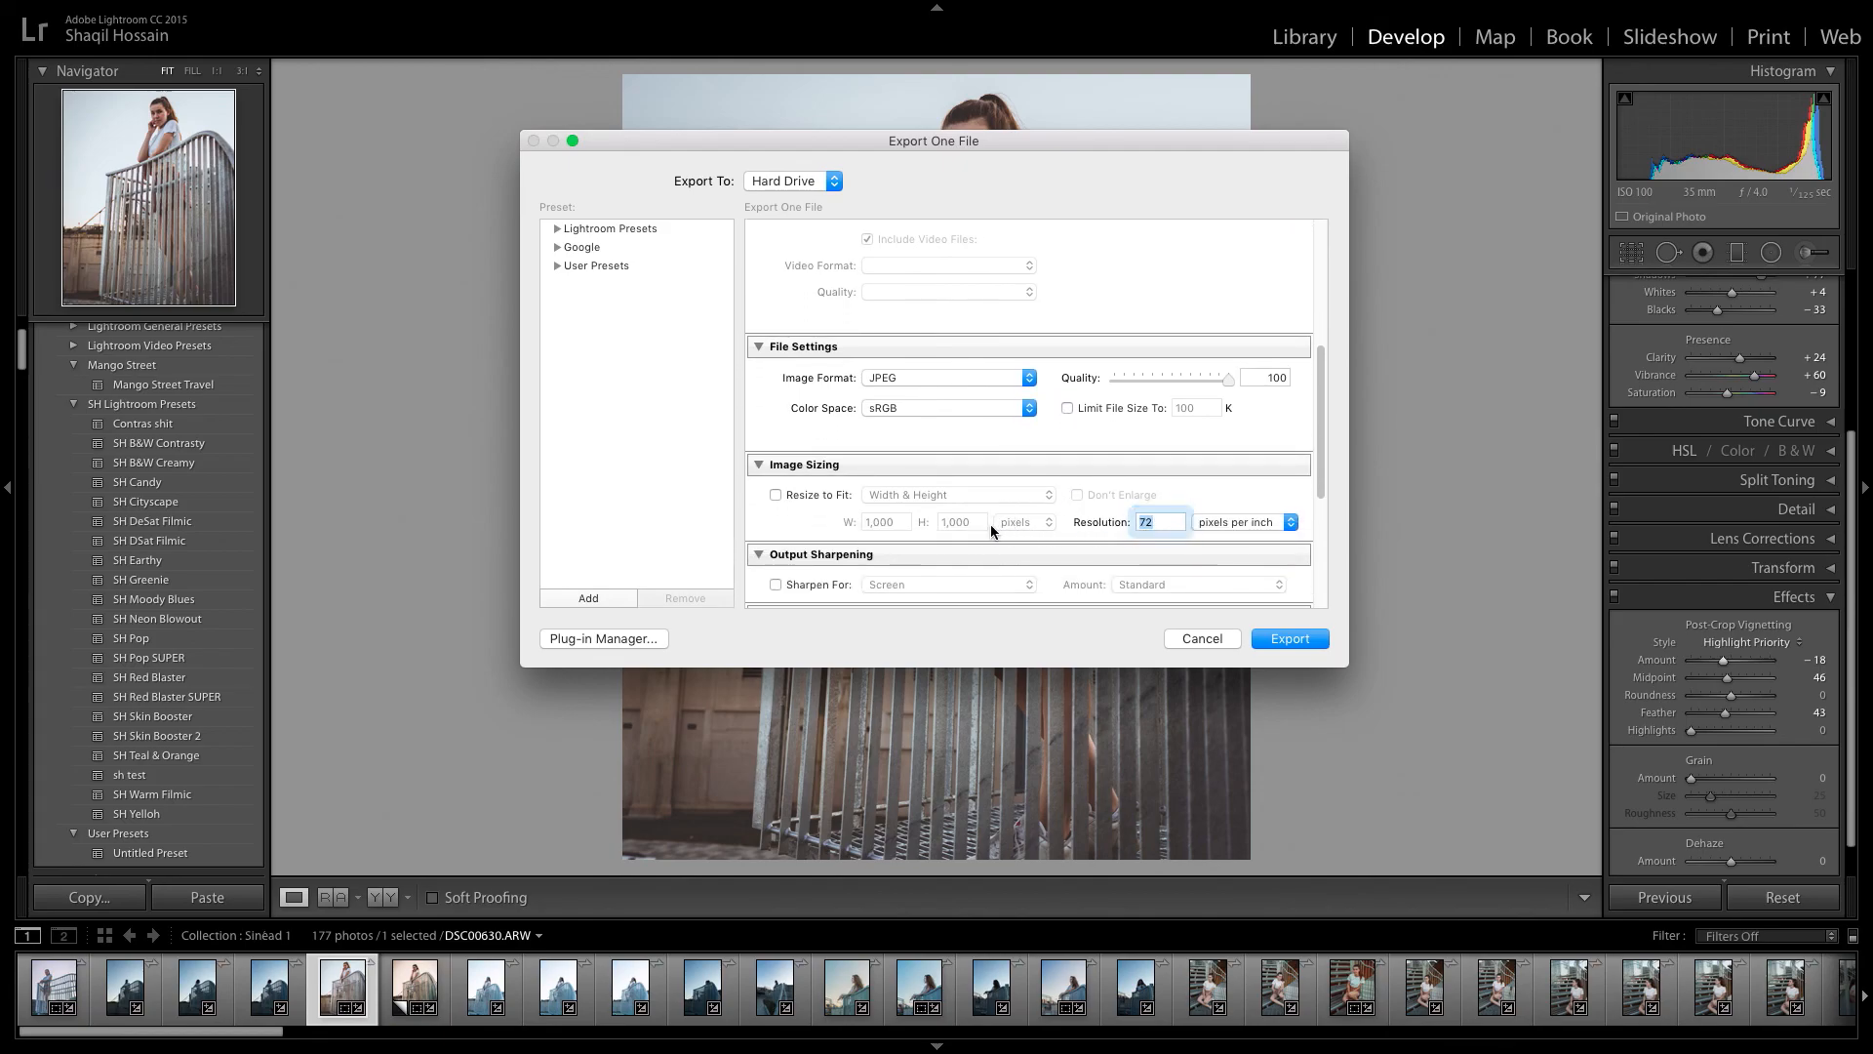
{"action": "left_click", "coordinate": [1161, 494]}
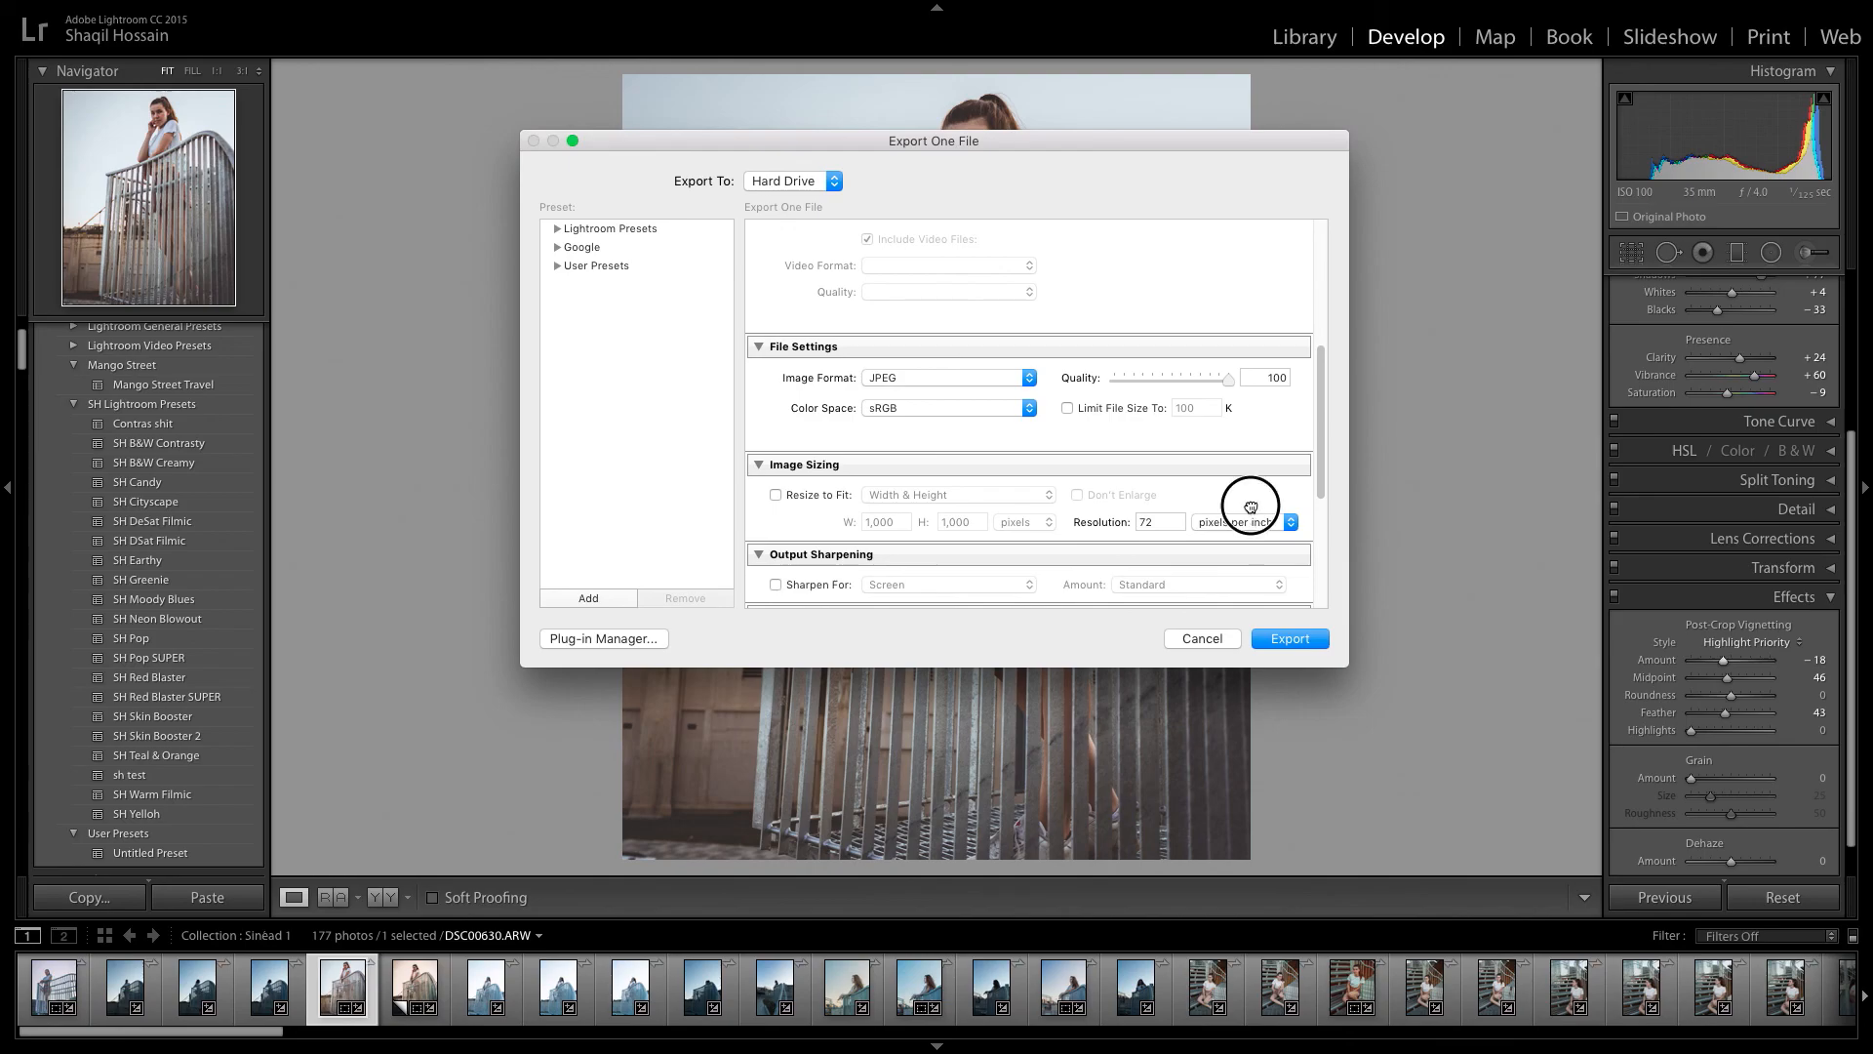
{"action": "double_click", "coordinate": [1166, 522]}
{"action": "type", "text": "300"}
{"action": "left_click", "coordinate": [1210, 474]}
{"action": "left_click", "coordinate": [1208, 471]}
Set the export resolution to 72 pixels per inch.
{"action": "double_click", "coordinate": [1178, 522]}
{"action": "type", "text": "72"}
{"action": "left_click", "coordinate": [1226, 505]}
Examine the export sharpening, metadata, watermarking and post-processing options, keep the after-export action at Do nothing, and dismiss the export without saving.
{"action": "scroll", "coordinate": [1186, 503], "scroll_direction": "down", "scroll_amount": 3}
{"action": "scroll", "coordinate": [1190, 504], "scroll_direction": "down", "scroll_amount": 6}
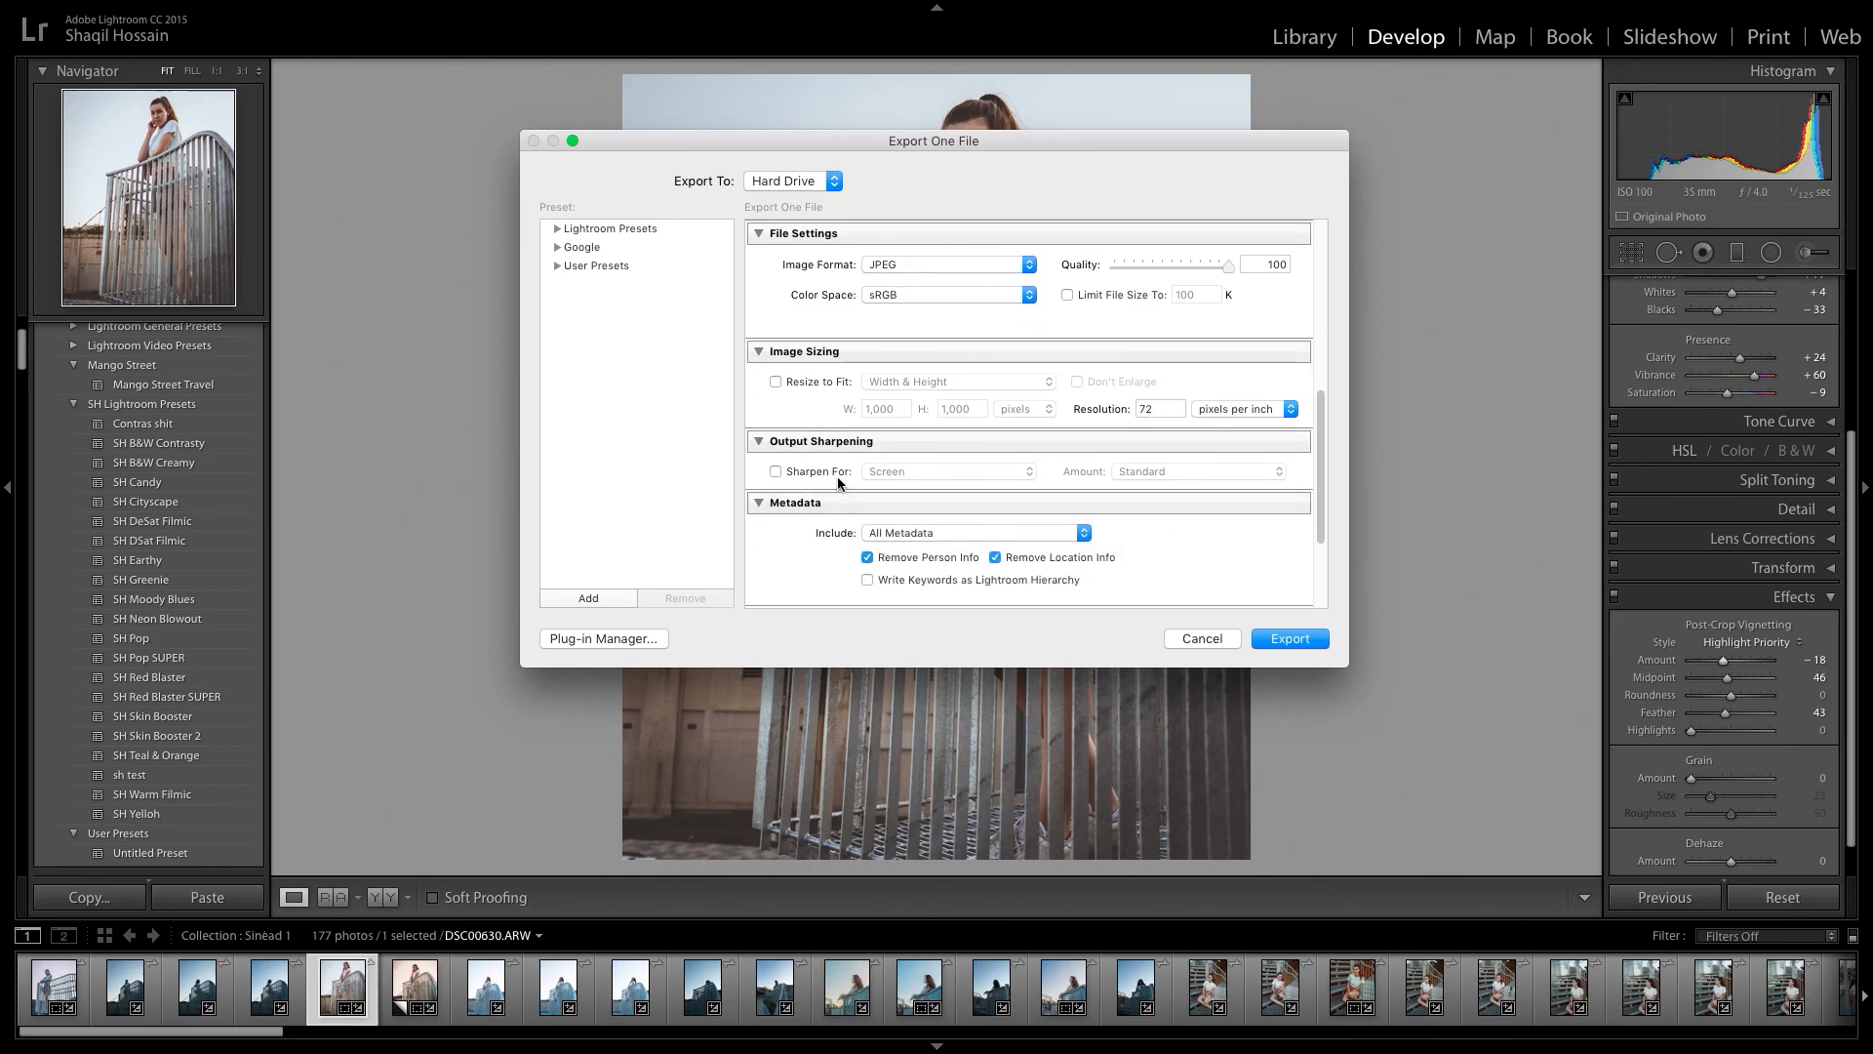
{"action": "left_click", "coordinate": [925, 557]}
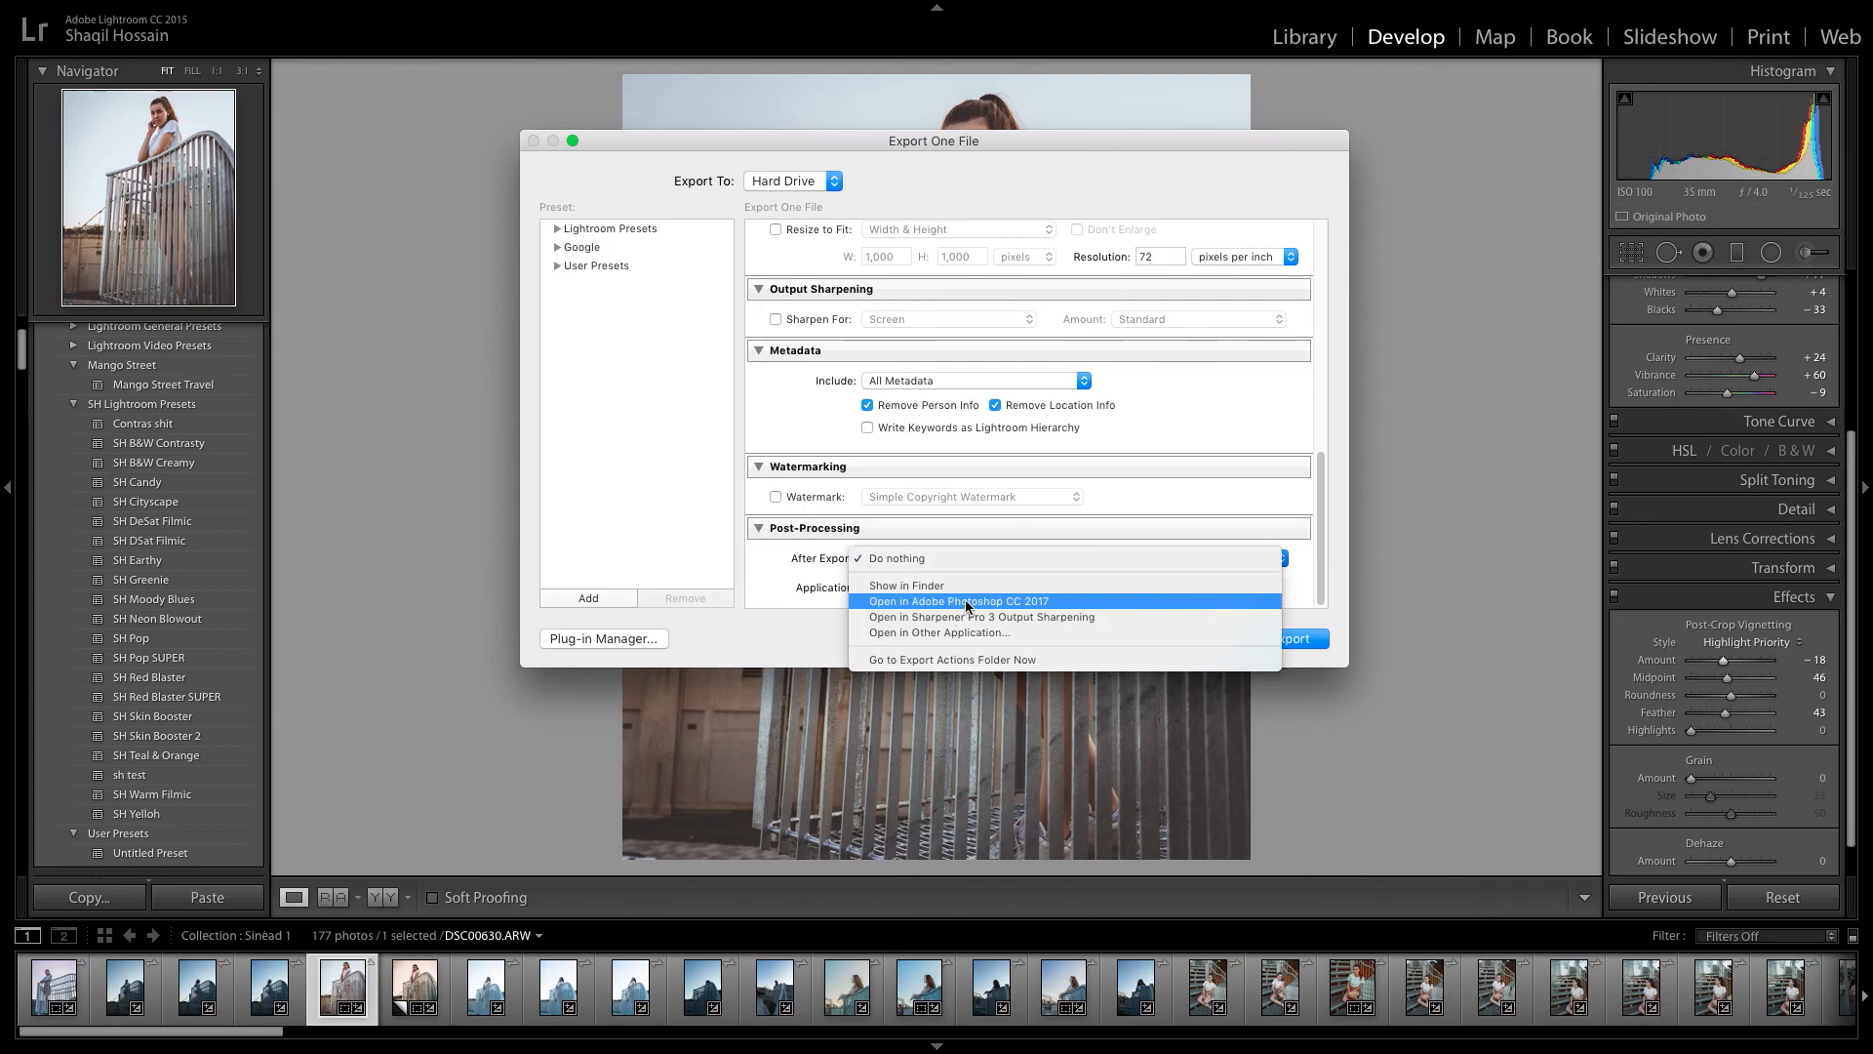
{"action": "left_click", "coordinate": [792, 574]}
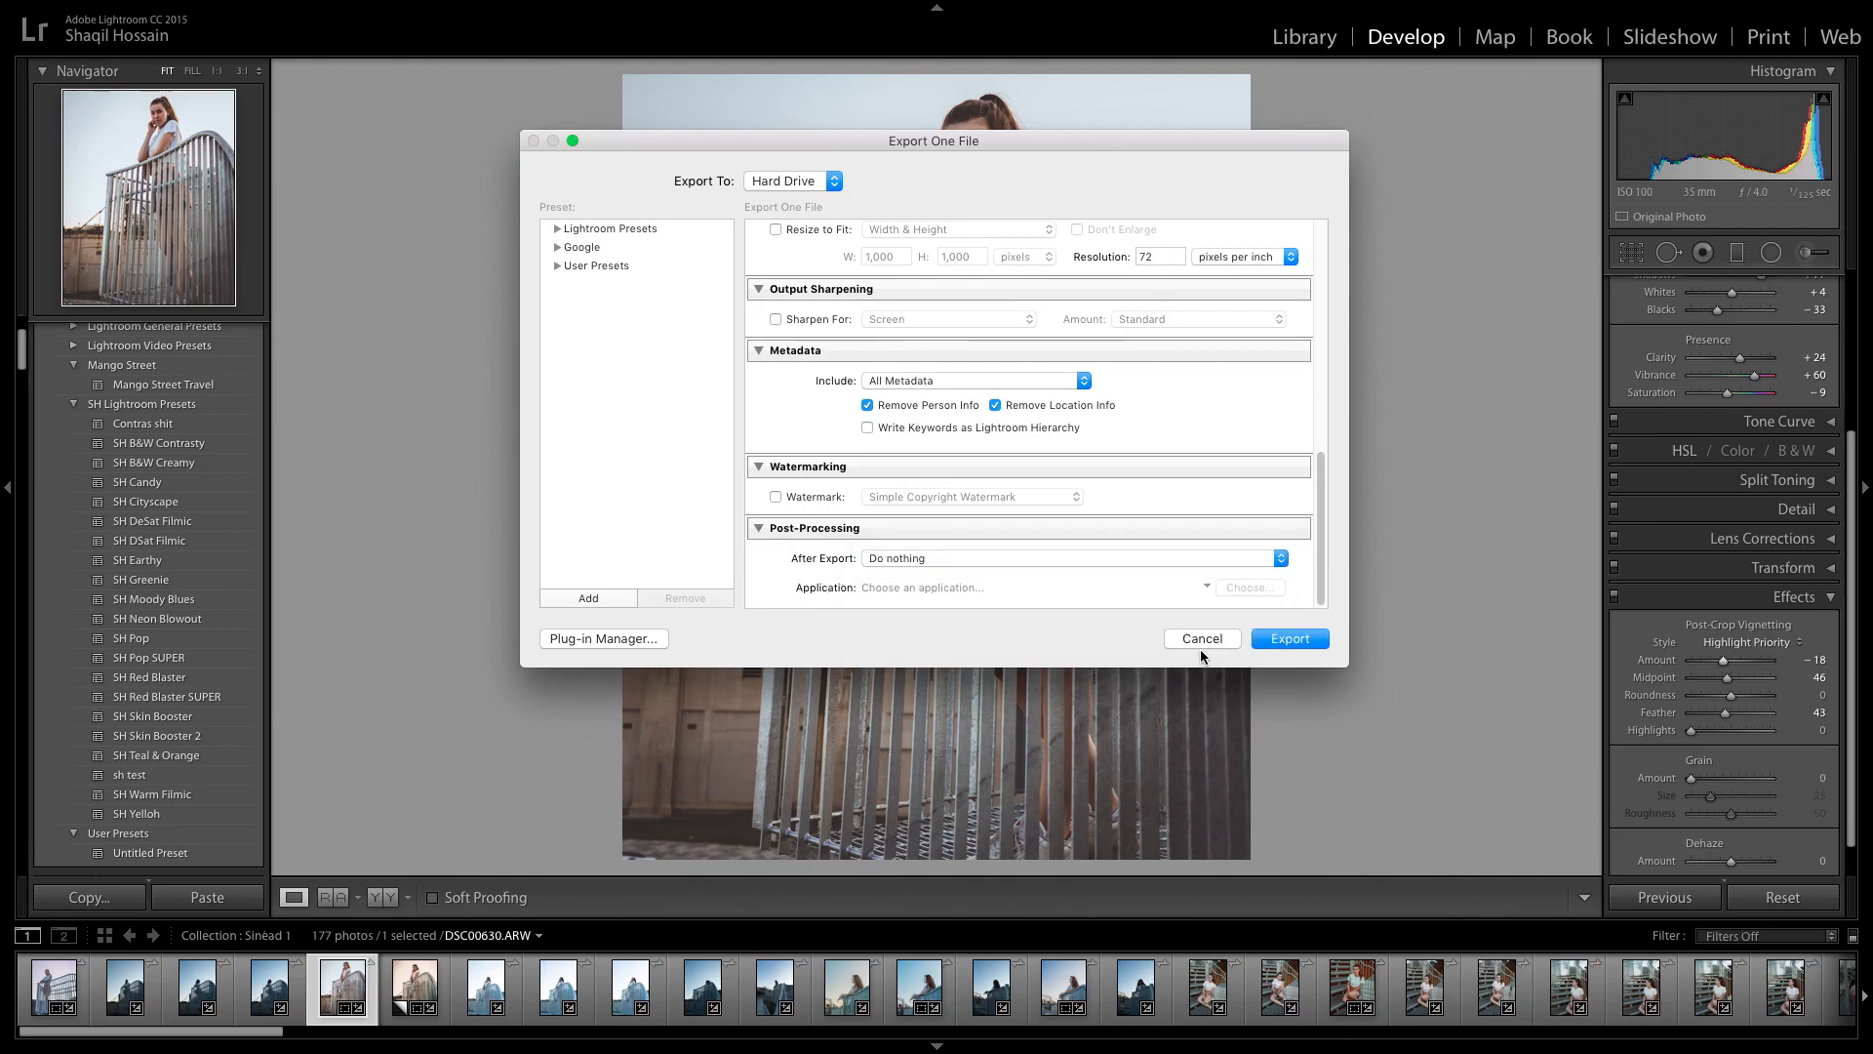
{"action": "left_click", "coordinate": [1204, 644]}
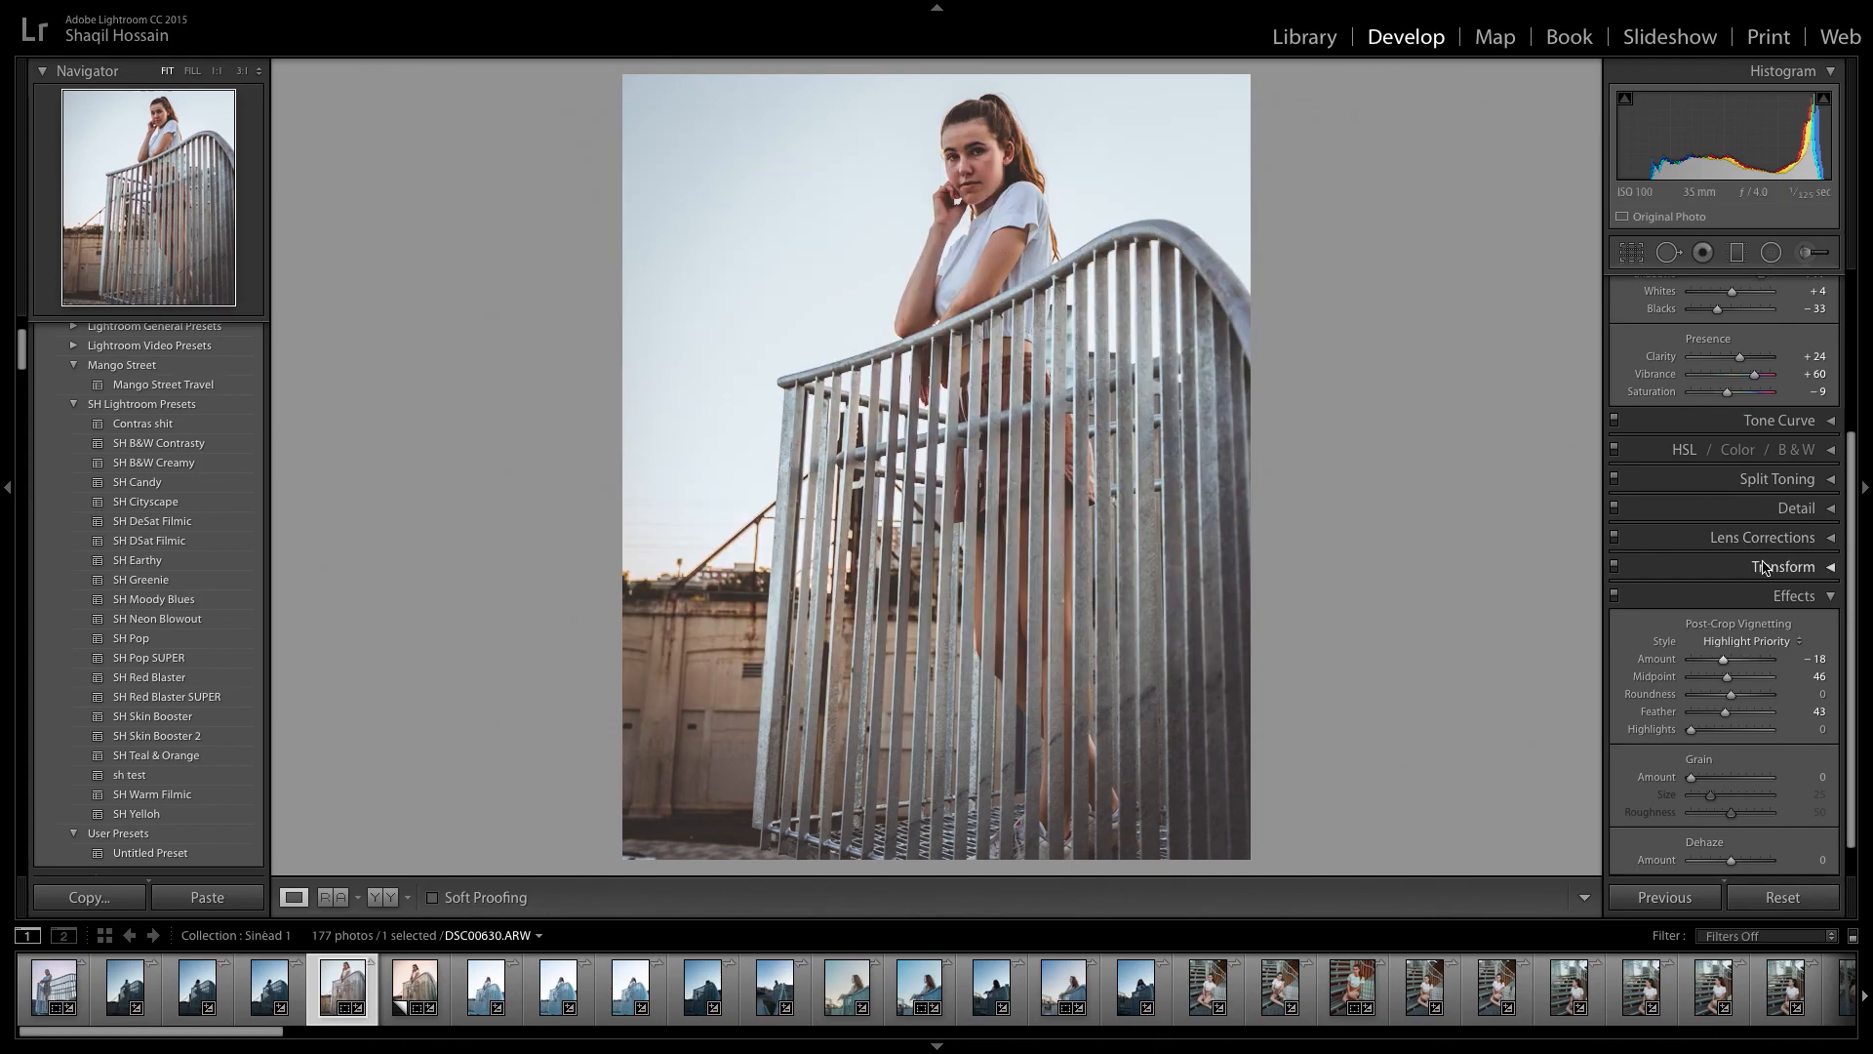
Collapse the open Effects and Camera Calibration settings and compare the finished portrait with the adjacent warmer-toned version, returning to the finished one.
{"action": "scroll", "coordinate": [1762, 584], "scroll_direction": "down", "scroll_amount": 1}
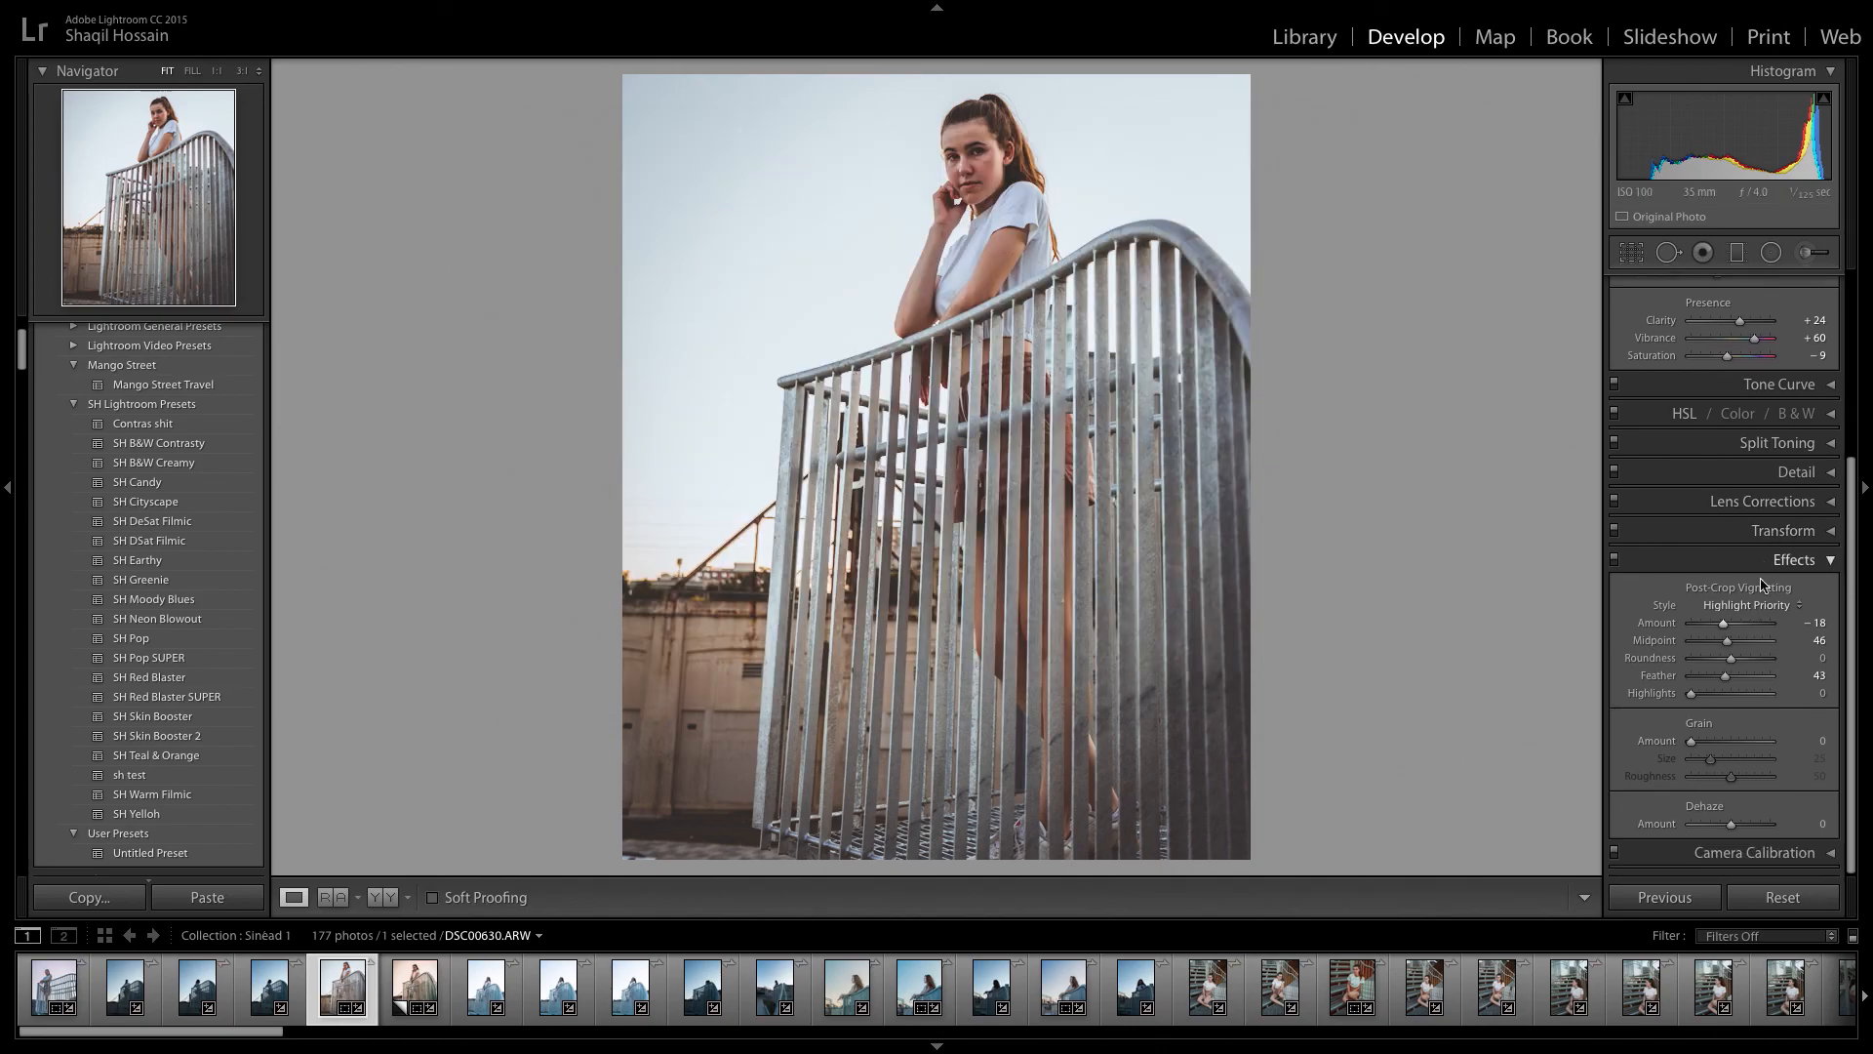
{"action": "left_click", "coordinate": [1823, 851]}
{"action": "left_click", "coordinate": [1827, 564]}
{"action": "left_click", "coordinate": [1828, 563]}
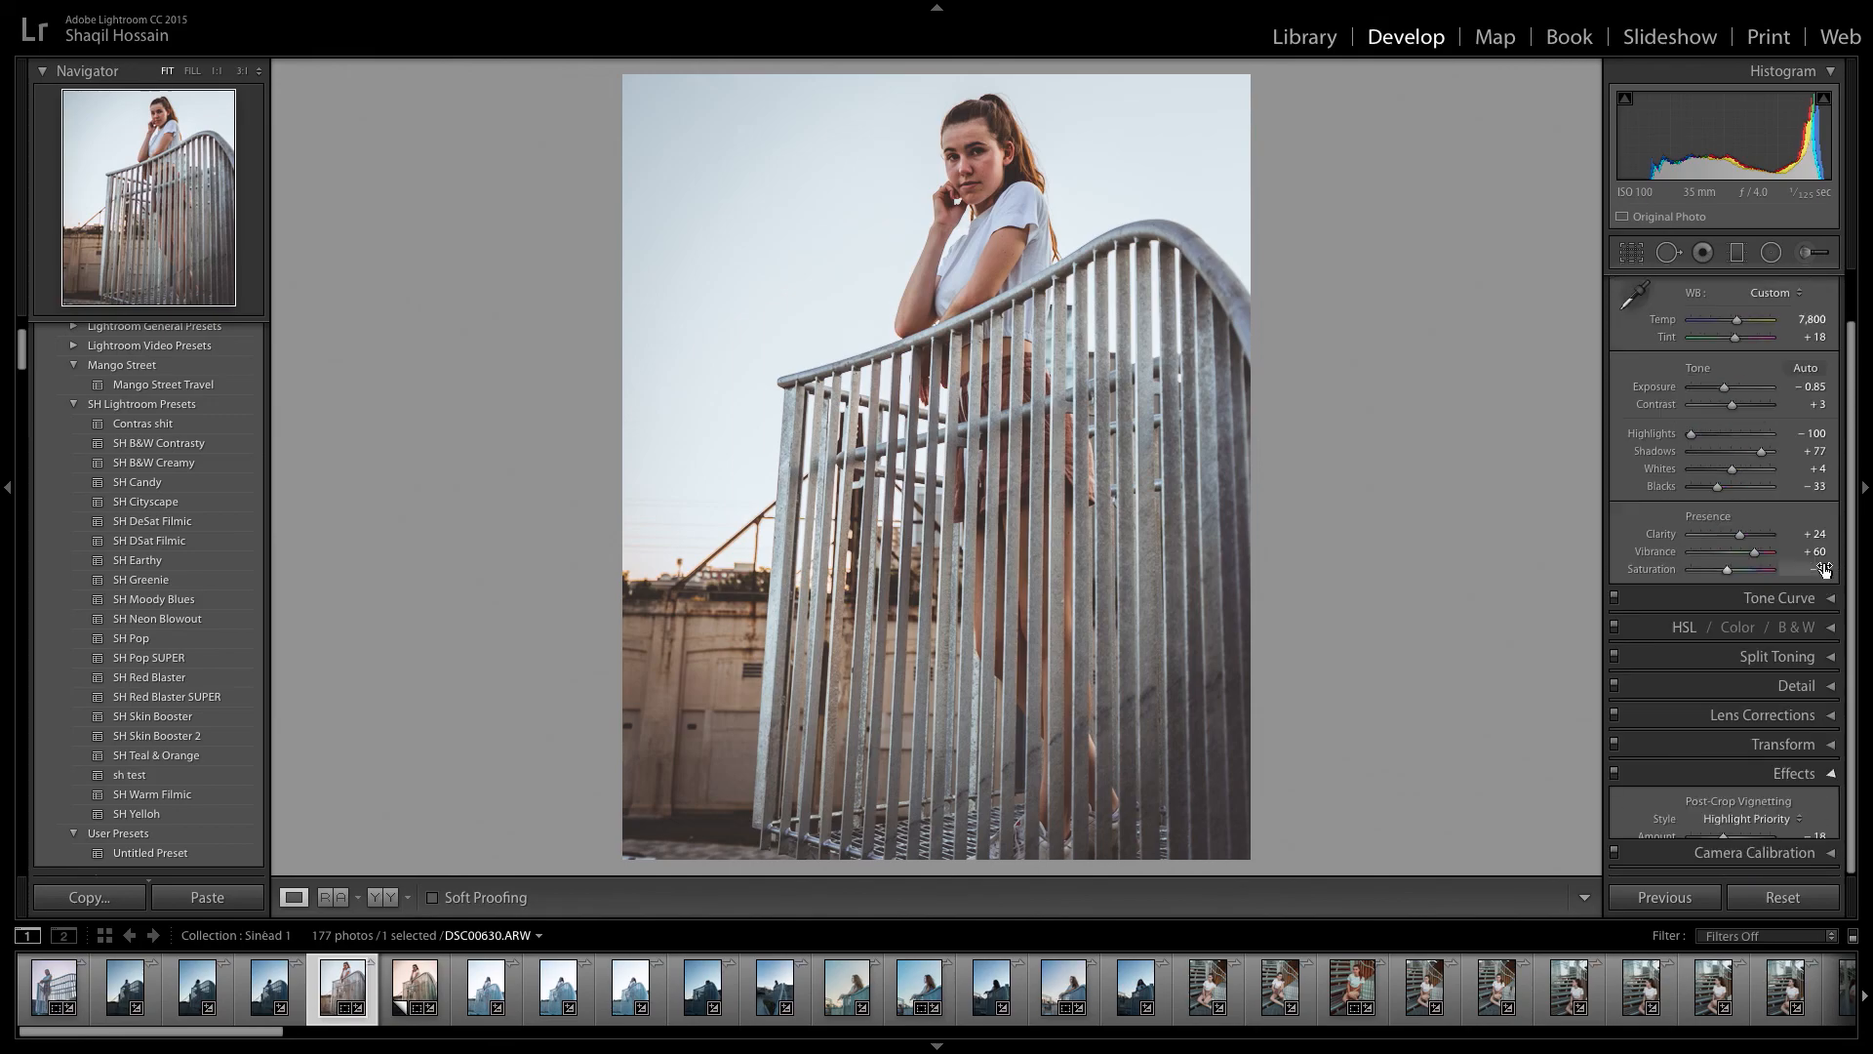
{"action": "key", "text": "Right"}
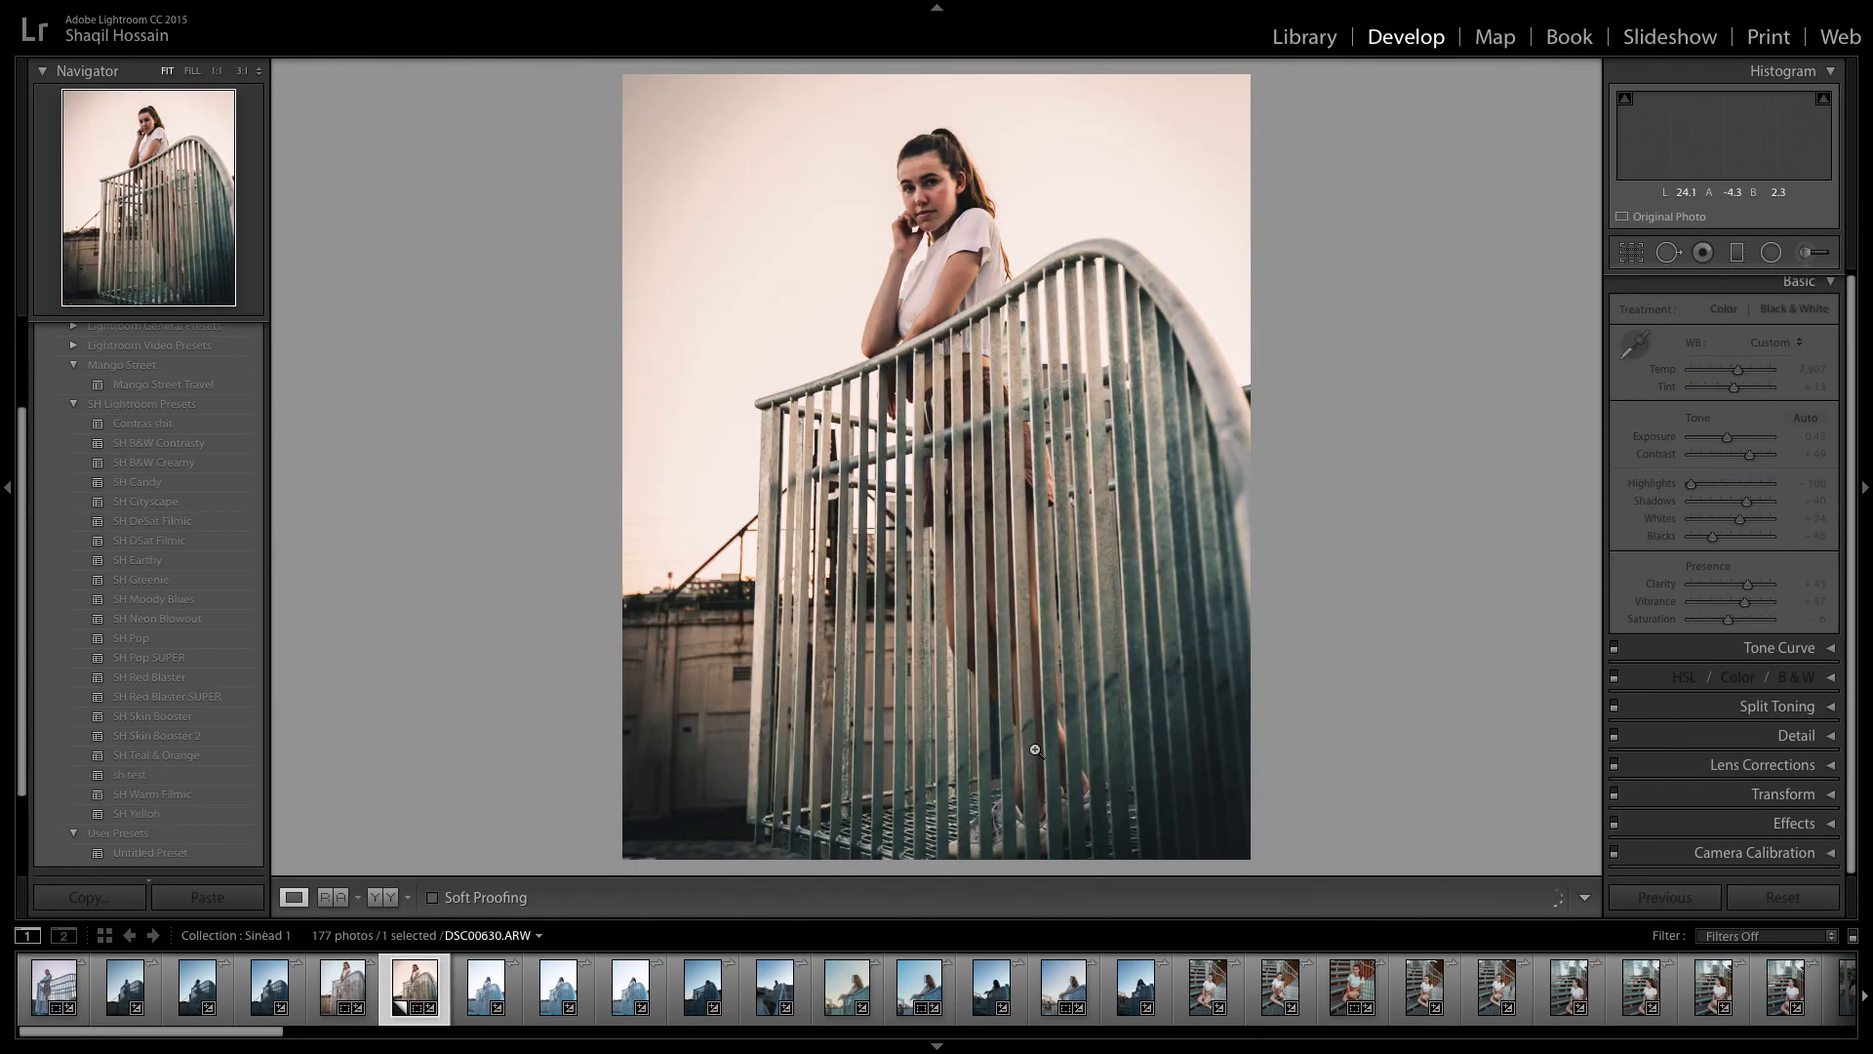
{"action": "key", "text": "Left"}
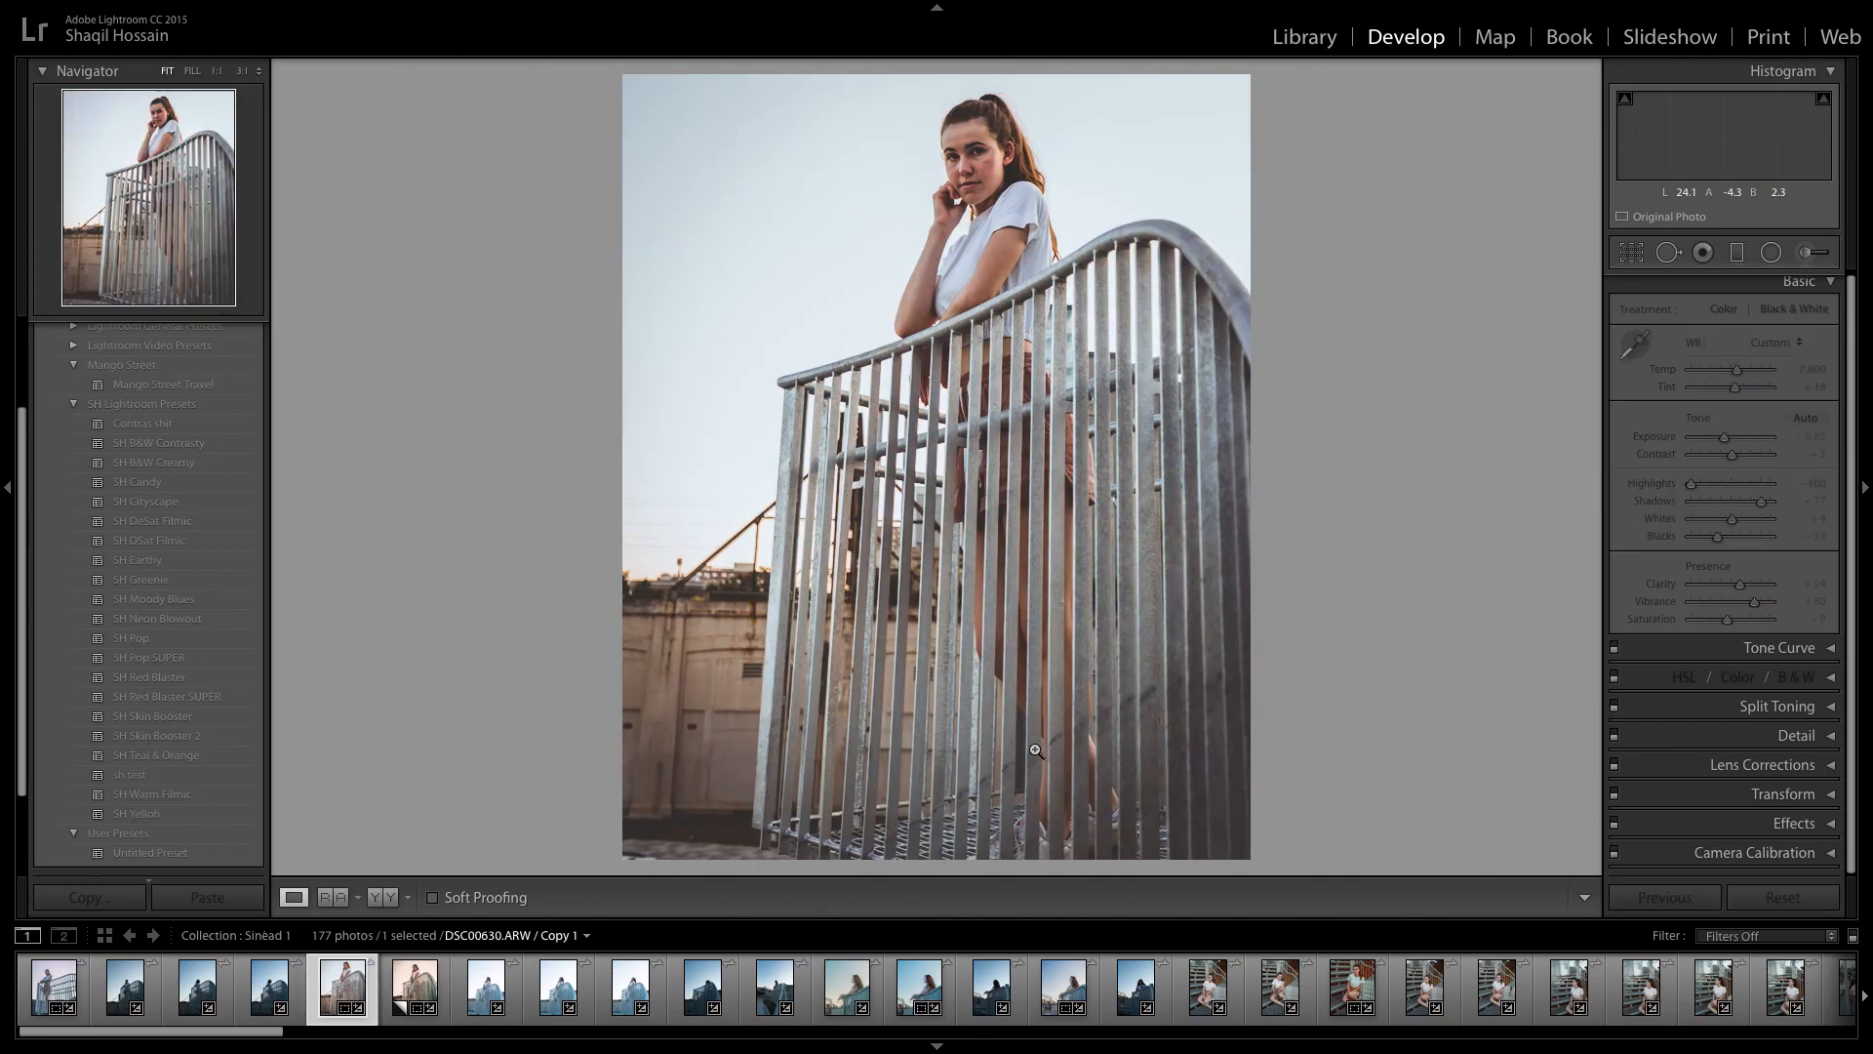